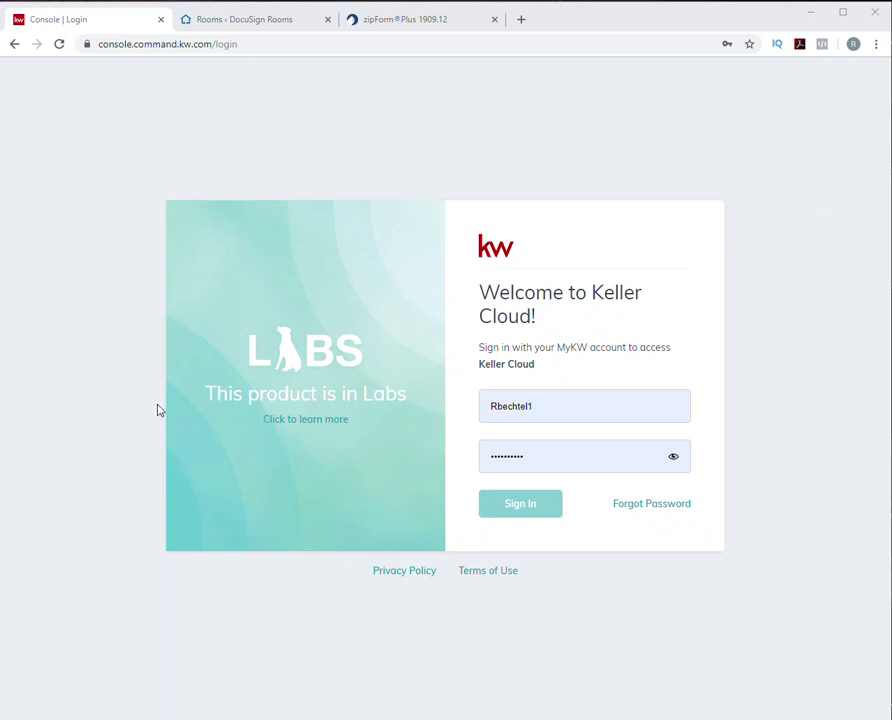
- Sign in to the console and open the active listing opportunity "123 Main St - Listing" from the team's sales pipeline
left_click(510, 508)
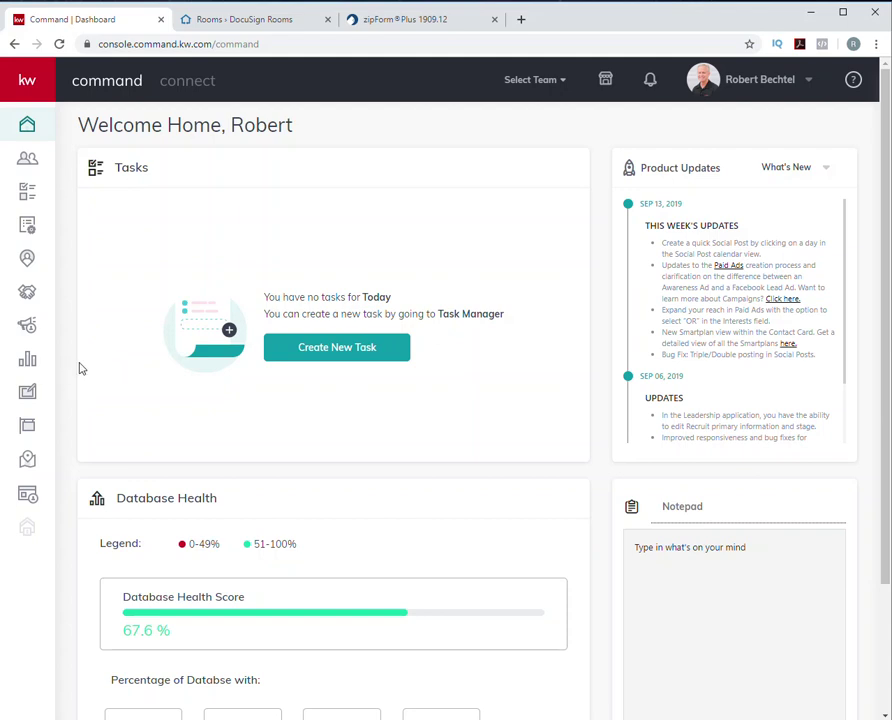
left_click(28, 292)
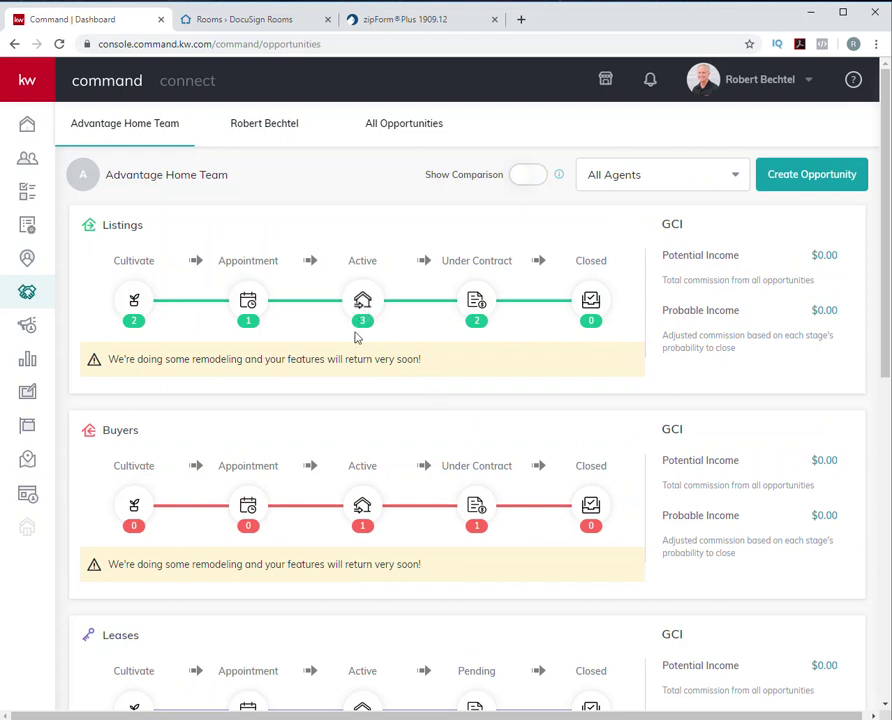
left_click(370, 304)
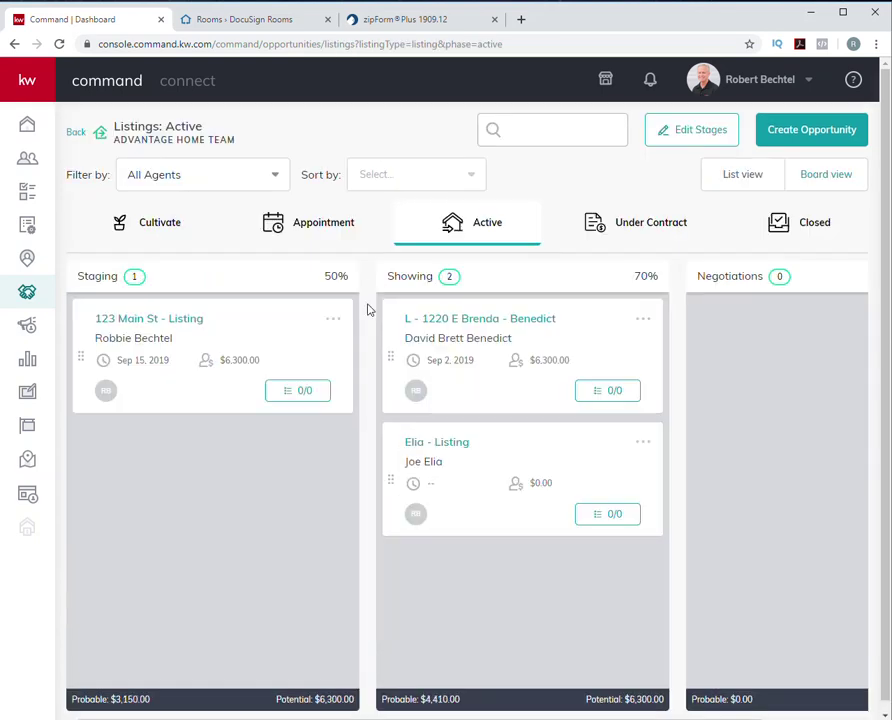
left_click(165, 320)
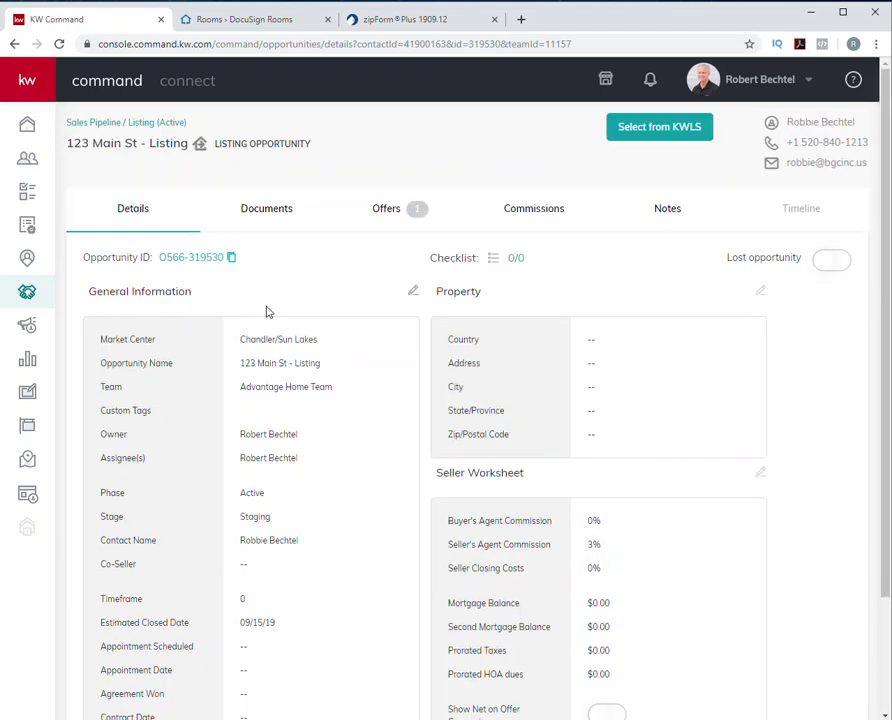
- Start a transaction from the 123 Main St listing's documents and refresh the list of active DocuSign rooms
left_click(270, 209)
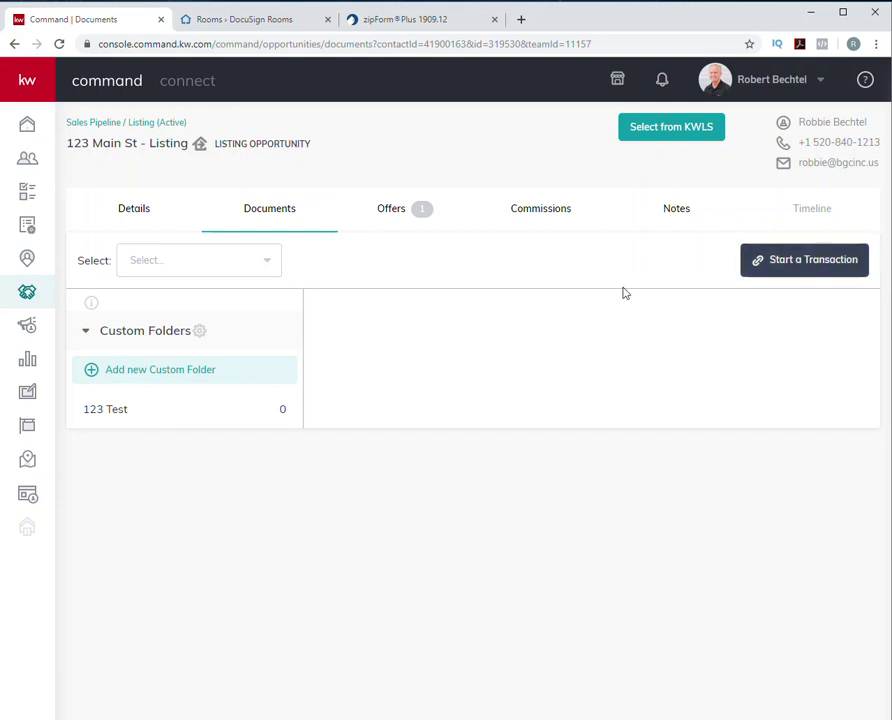
left_click(804, 264)
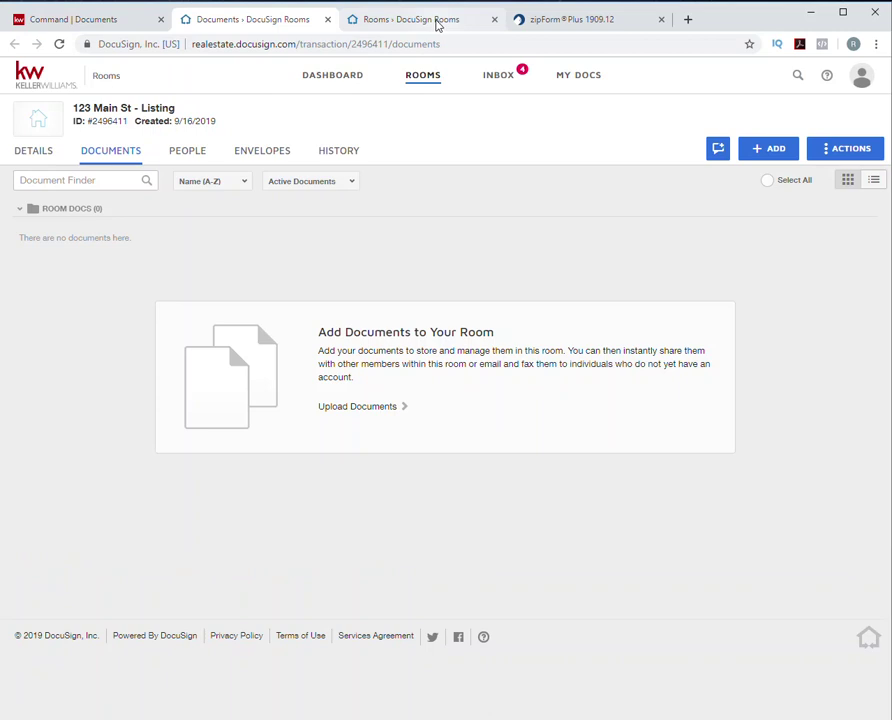
left_click(437, 22)
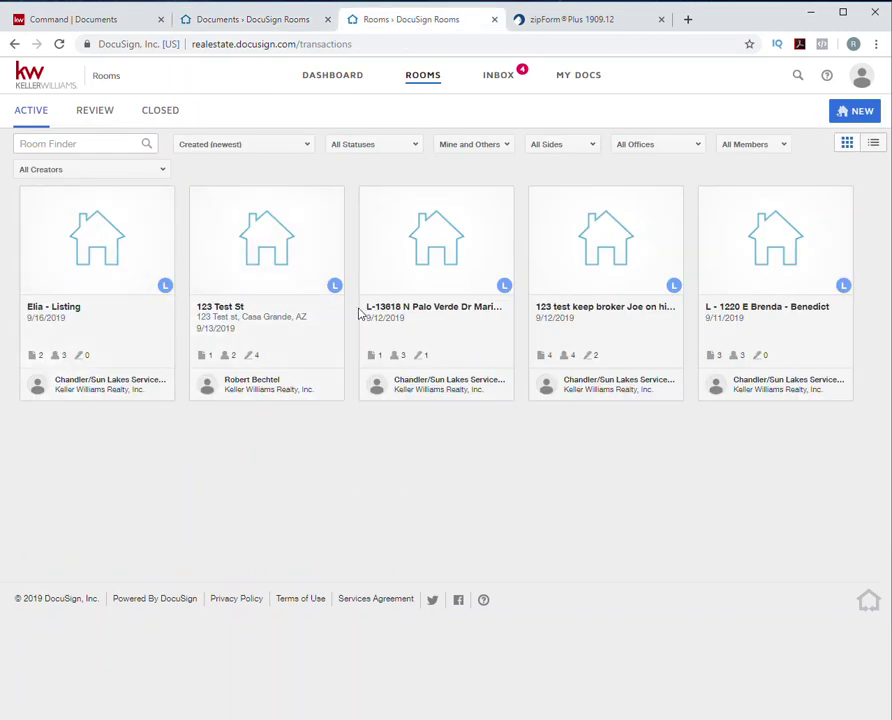
left_click(60, 44)
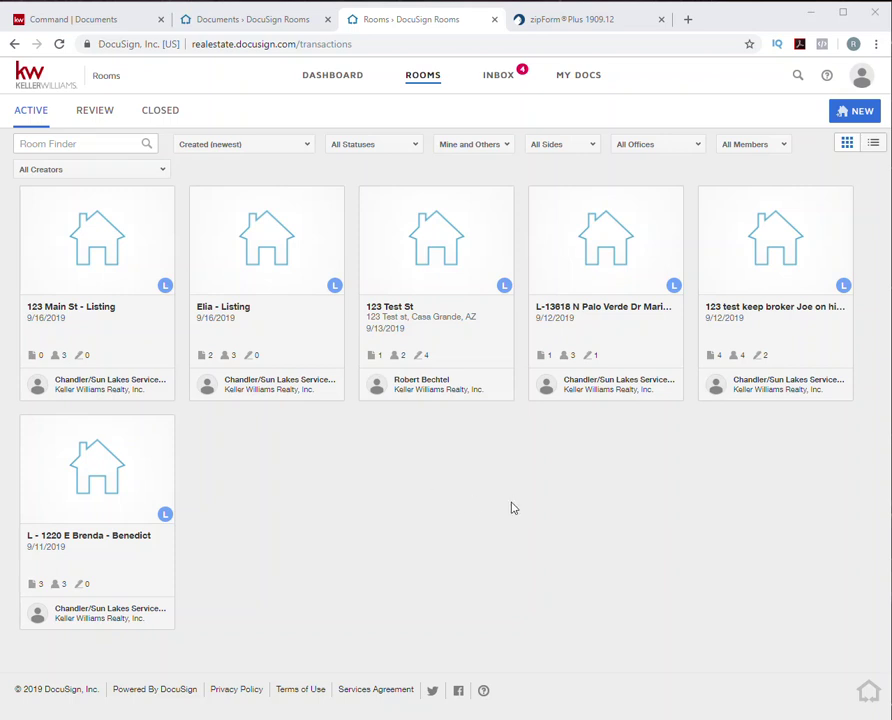
- View the Rooms account settings, switch to eSignature and open the personal information preferences there
left_click(862, 77)
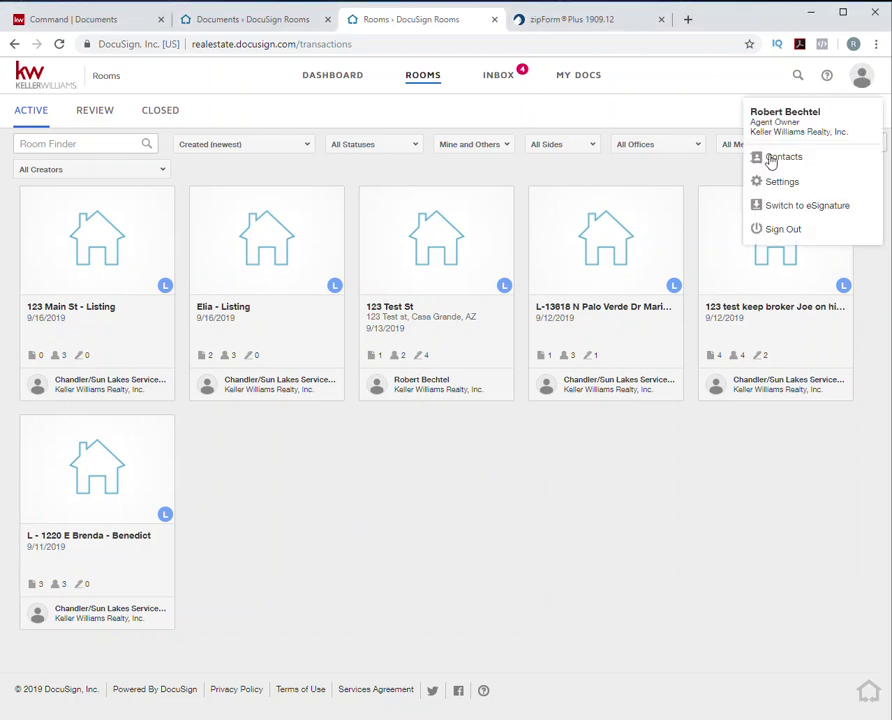
left_click(795, 183)
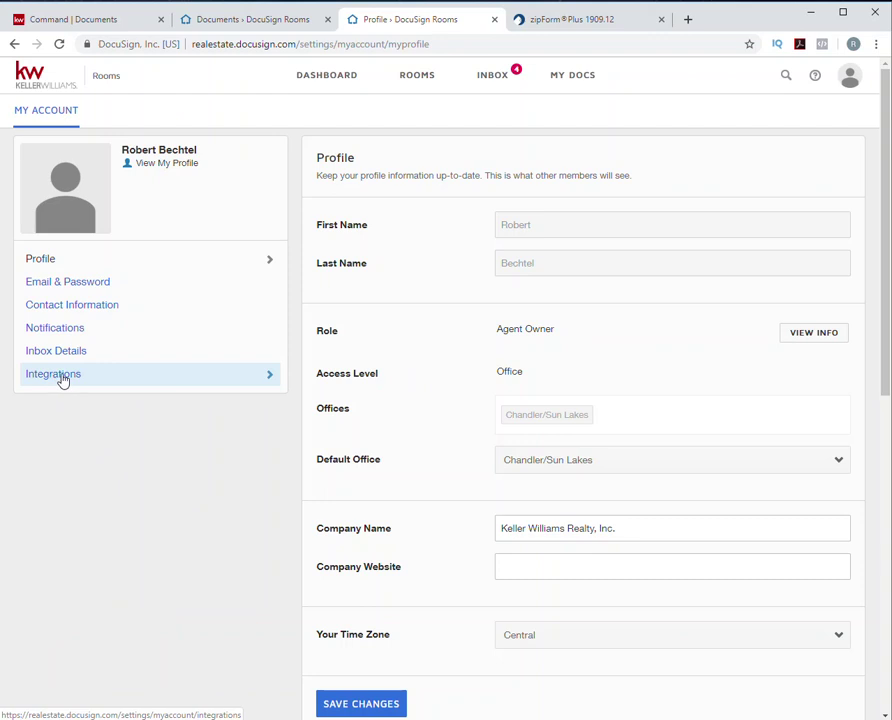
left_click(848, 77)
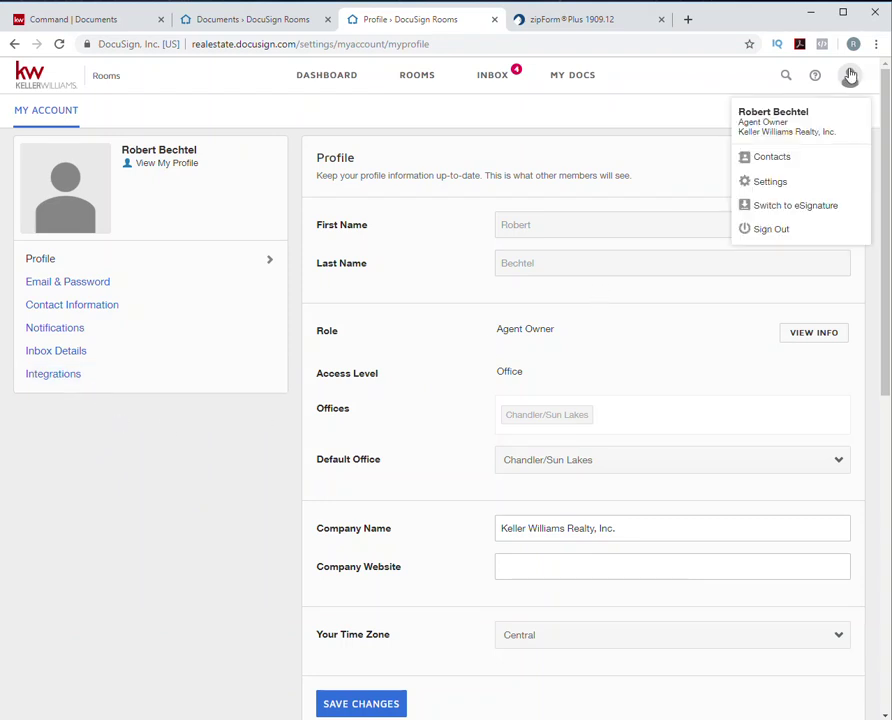
left_click(805, 208)
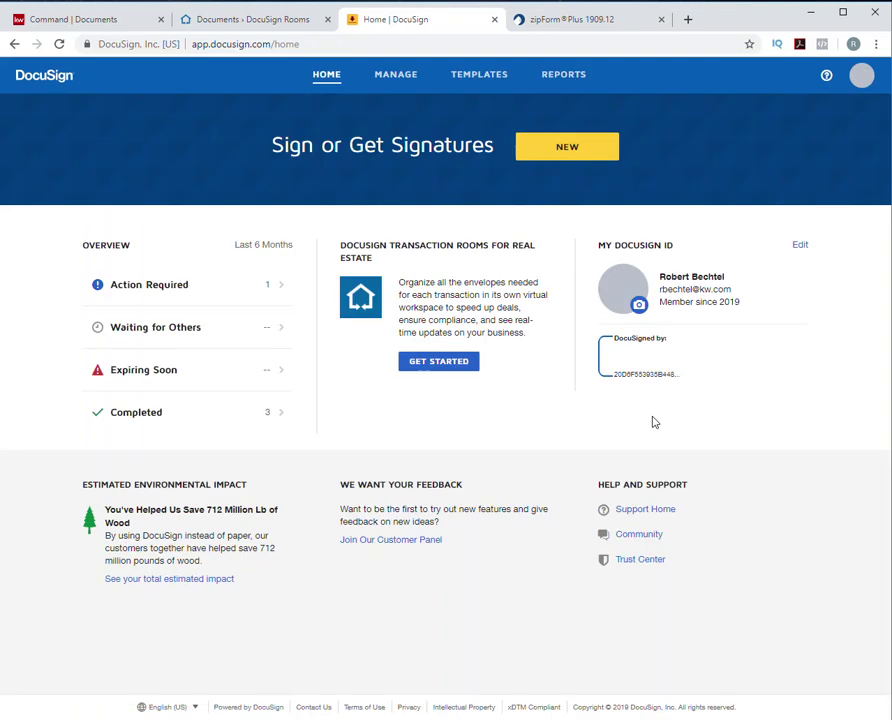
left_click(861, 75)
left_click(733, 196)
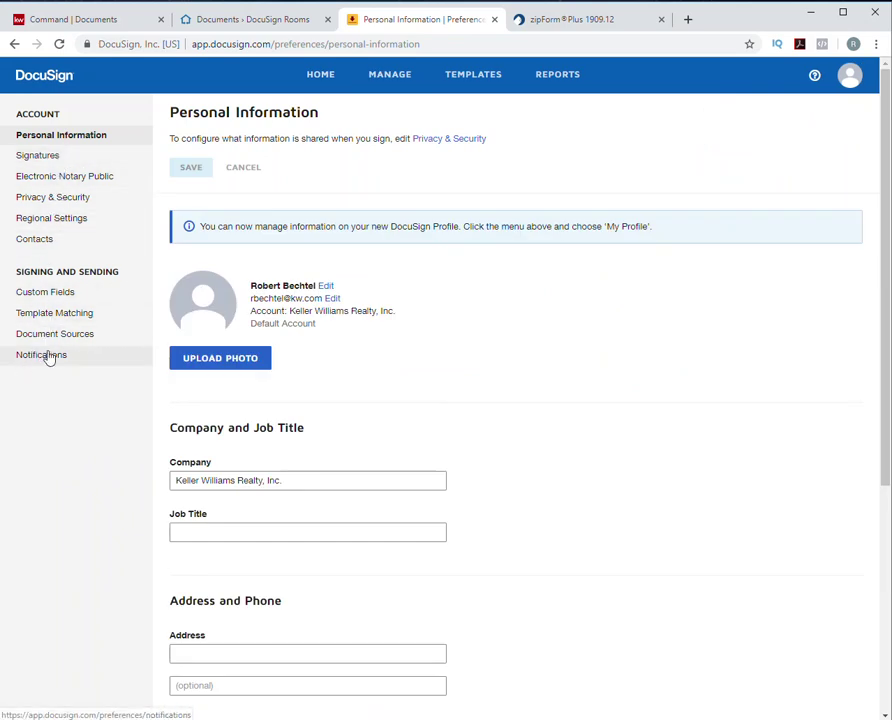
- Return from eSignature to Rooms and open the account's Integrations settings for zipForm and NRDS ID
left_click(849, 77)
left_click(740, 218)
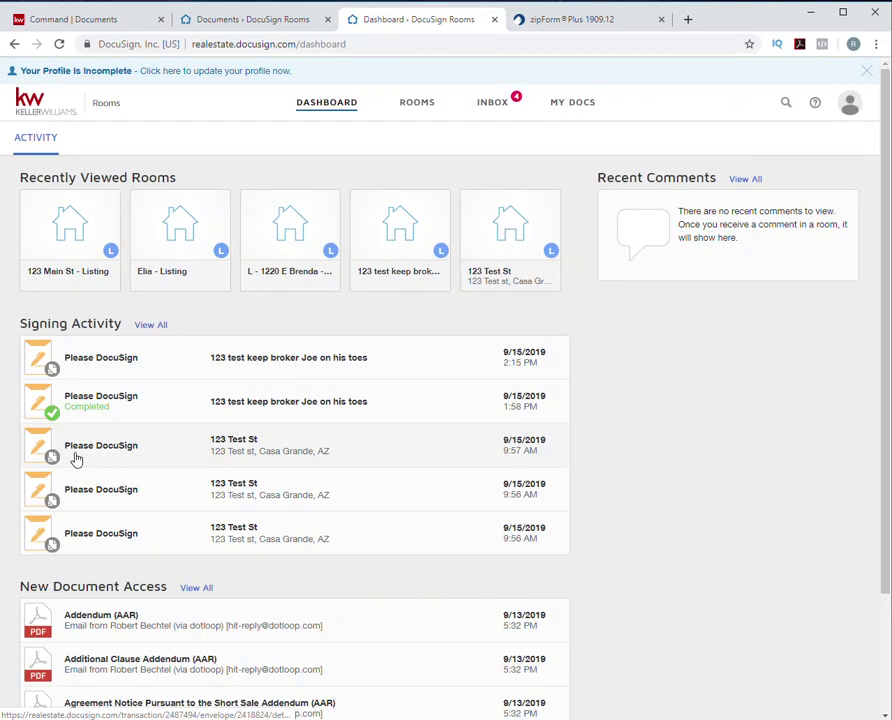
left_click(850, 104)
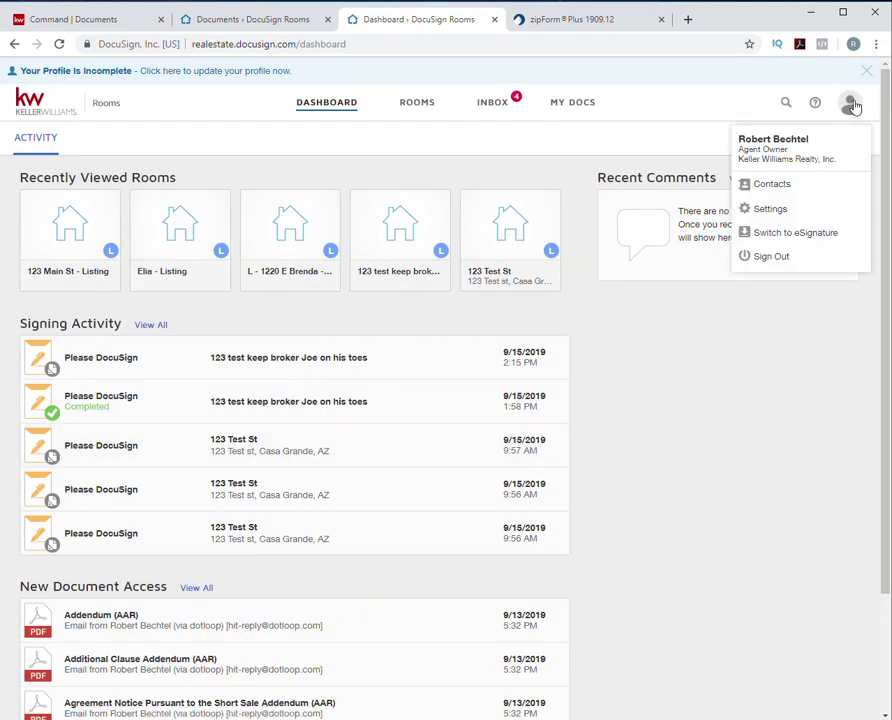
left_click(790, 209)
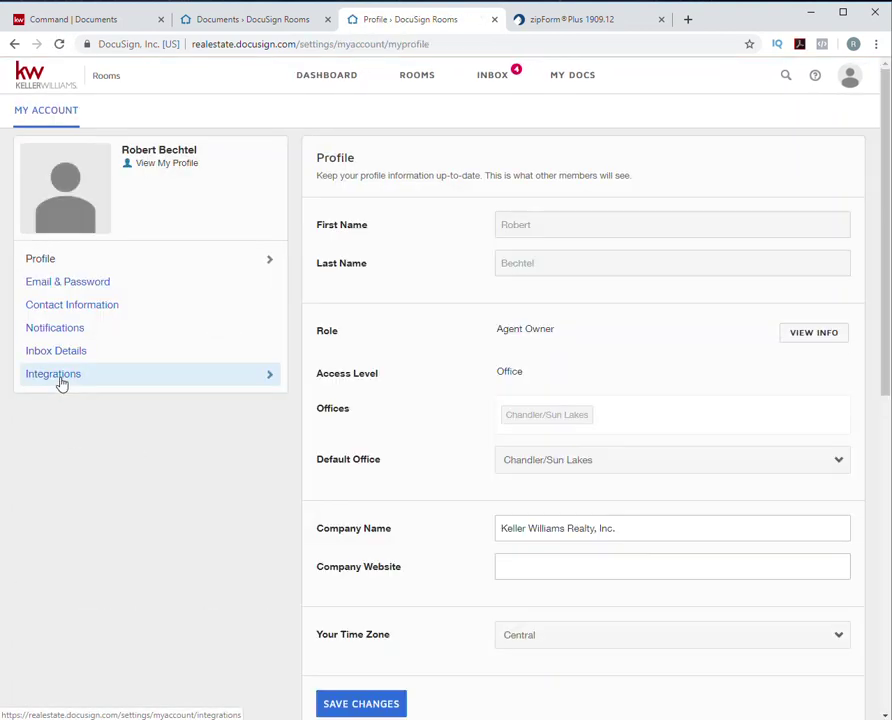
left_click(57, 378)
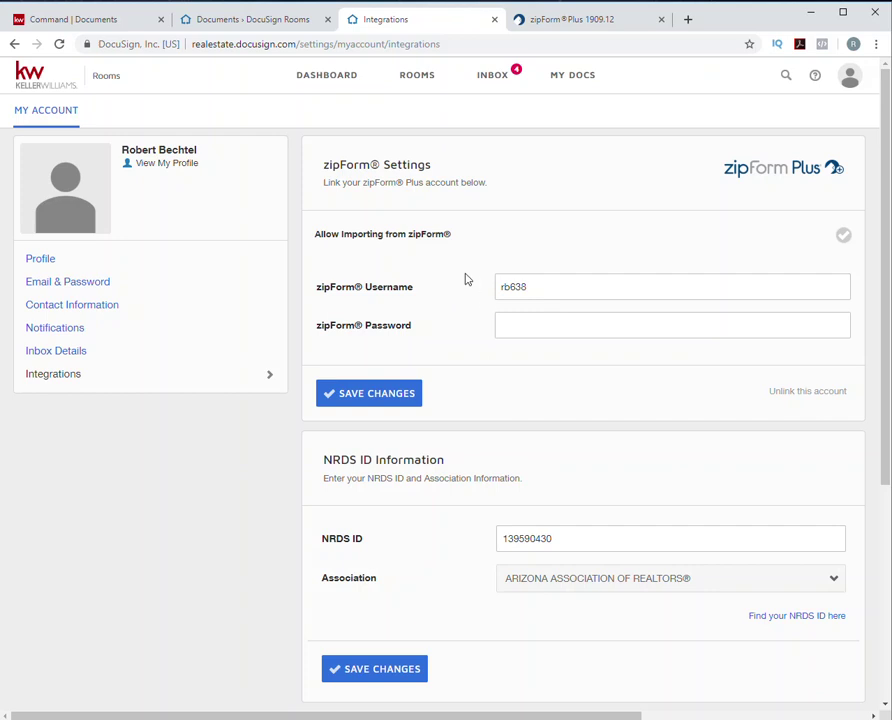
- View the zipForm Plus sign-in page and the 123 Main St room, and return to the opportunities overview in Command
left_click(592, 22)
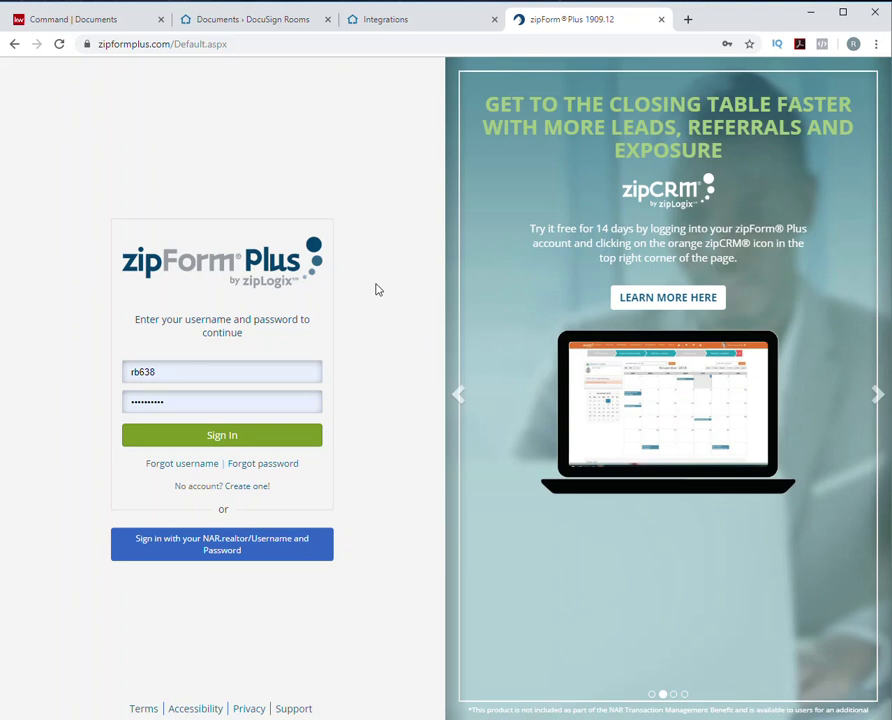
left_click(252, 21)
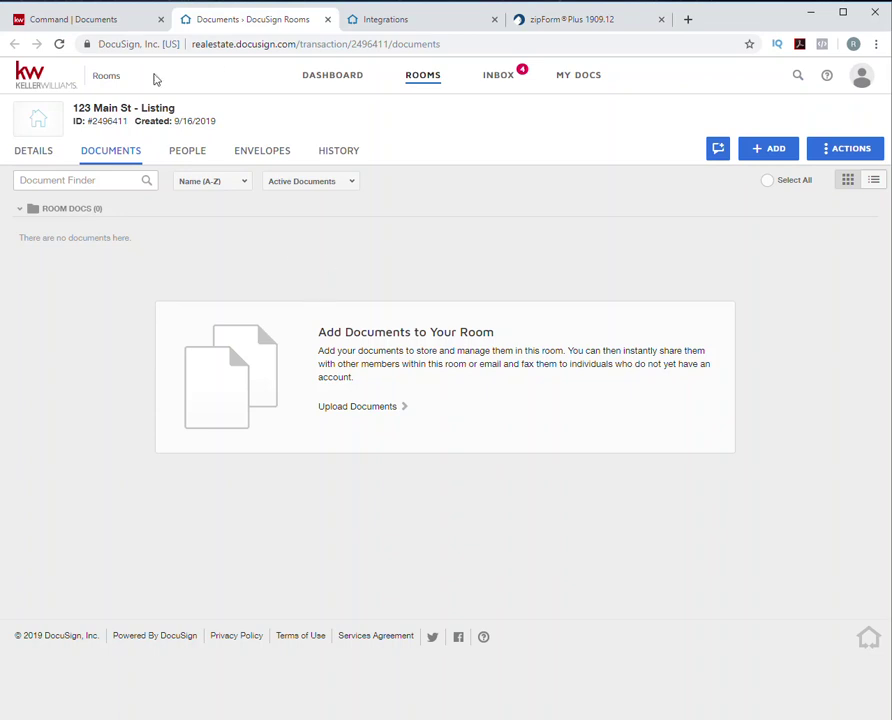
left_click(88, 22)
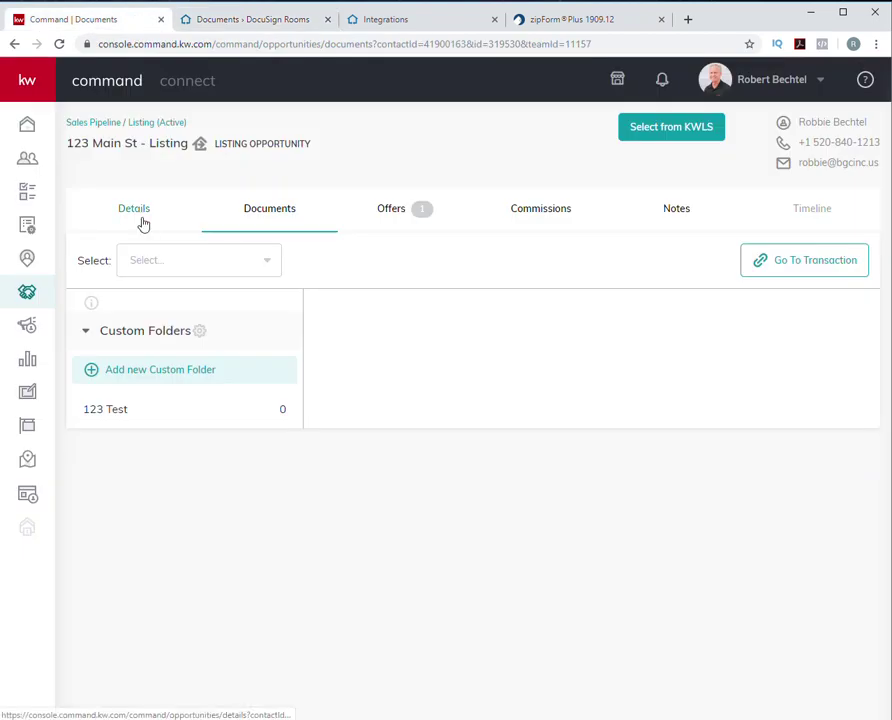
left_click(27, 291)
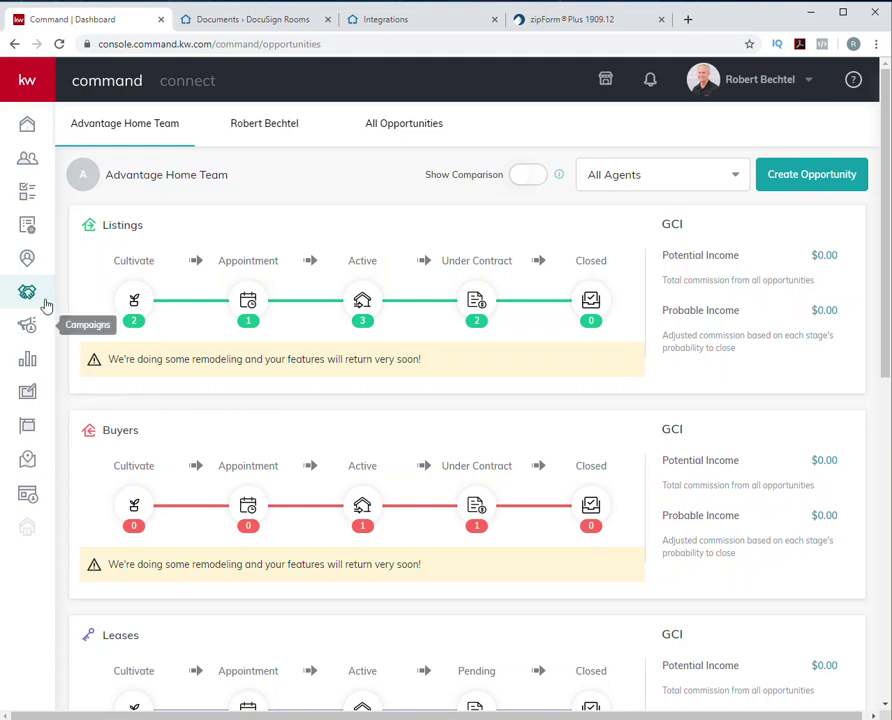
- Create a new contact for the seller in Command, entering only the contact's full name
left_click(27, 162)
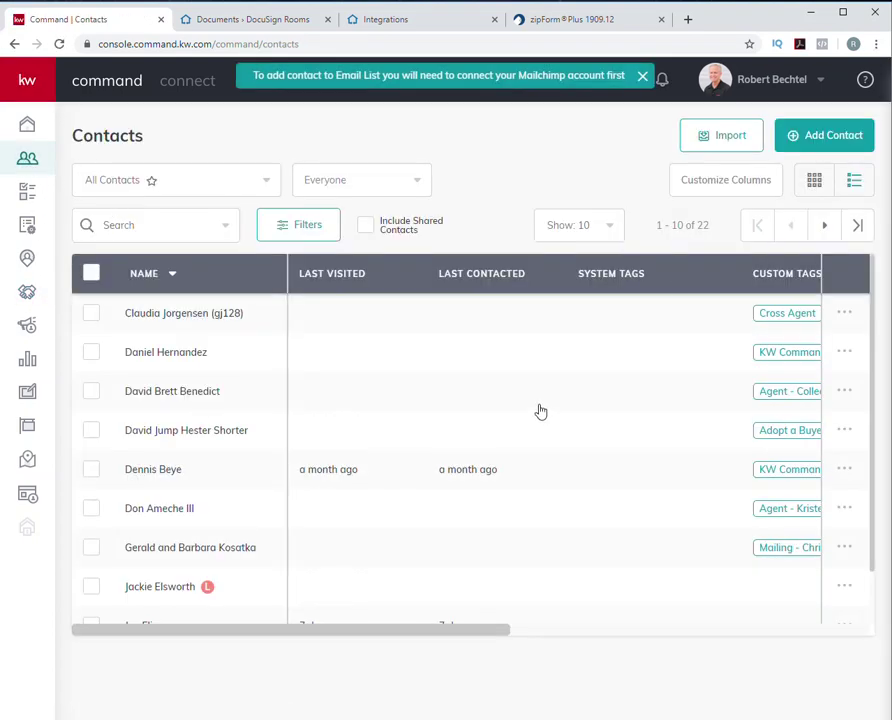
left_click(843, 138)
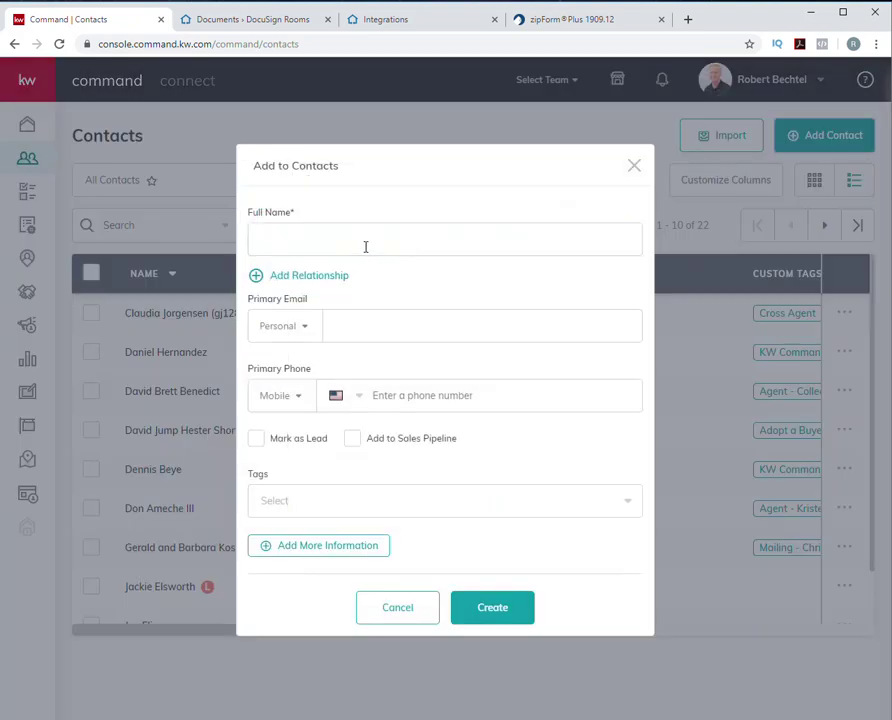
type("SAlly")
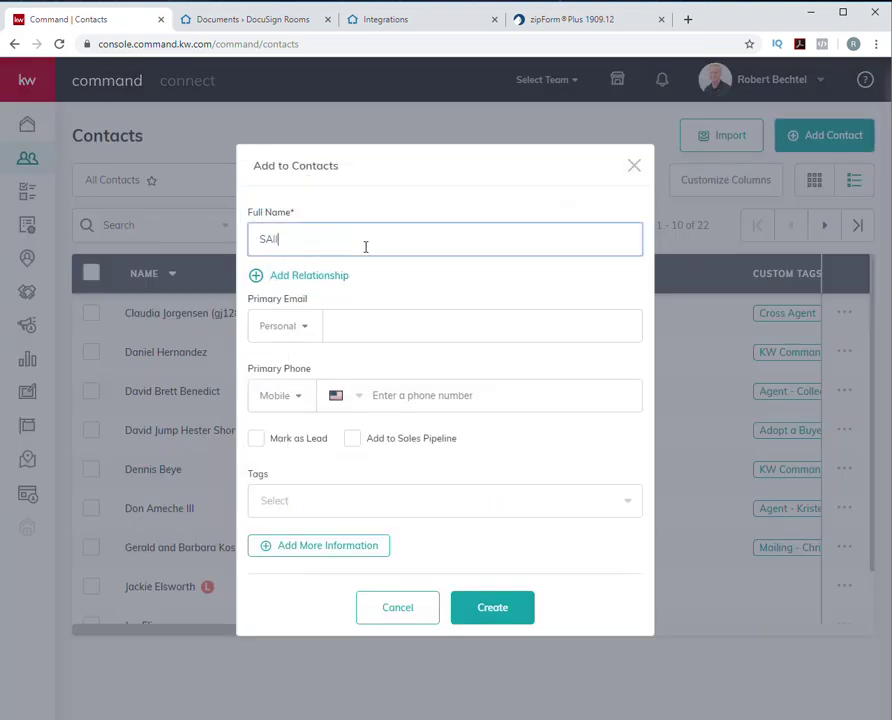
key("BackSpace")
key("BackSpace")
key("BackSpace")
key("BackSpace")
type("ally Seller")
left_click(516, 598)
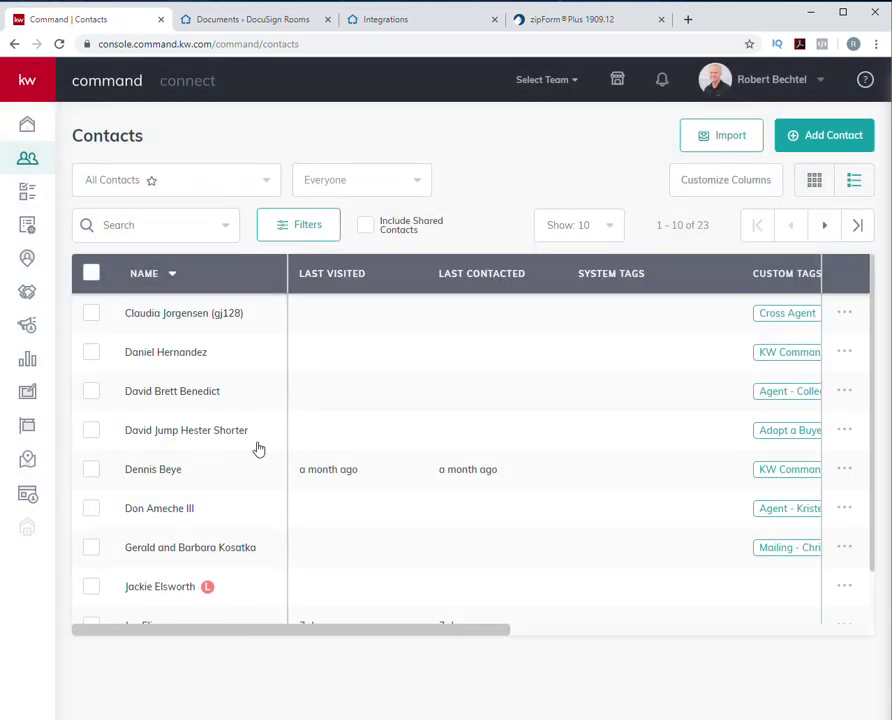
- Search the contacts for the new seller, open the contact's record and view its opportunities
left_click(152, 228)
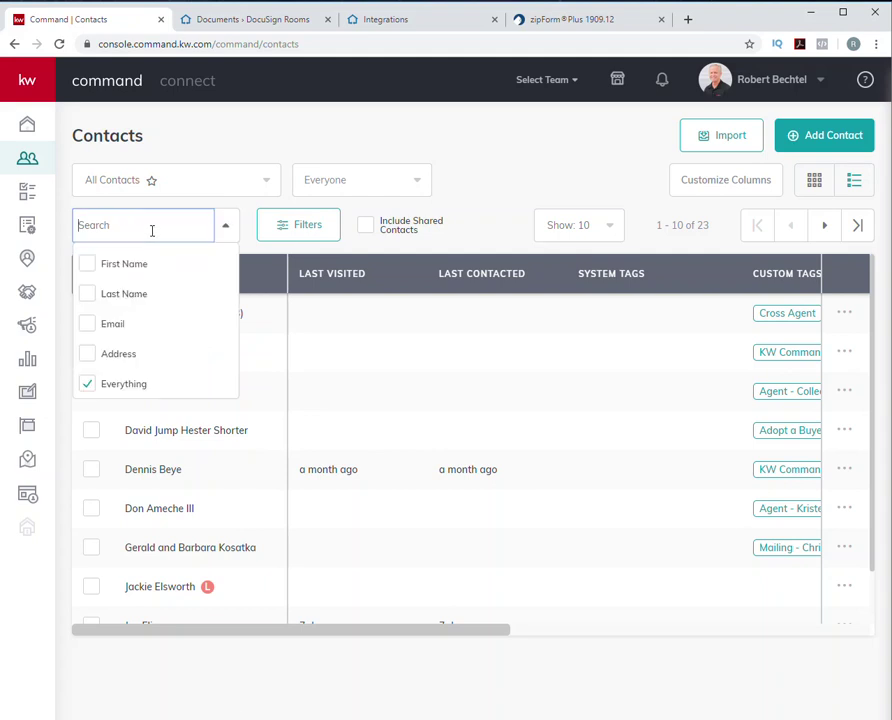
type("sally")
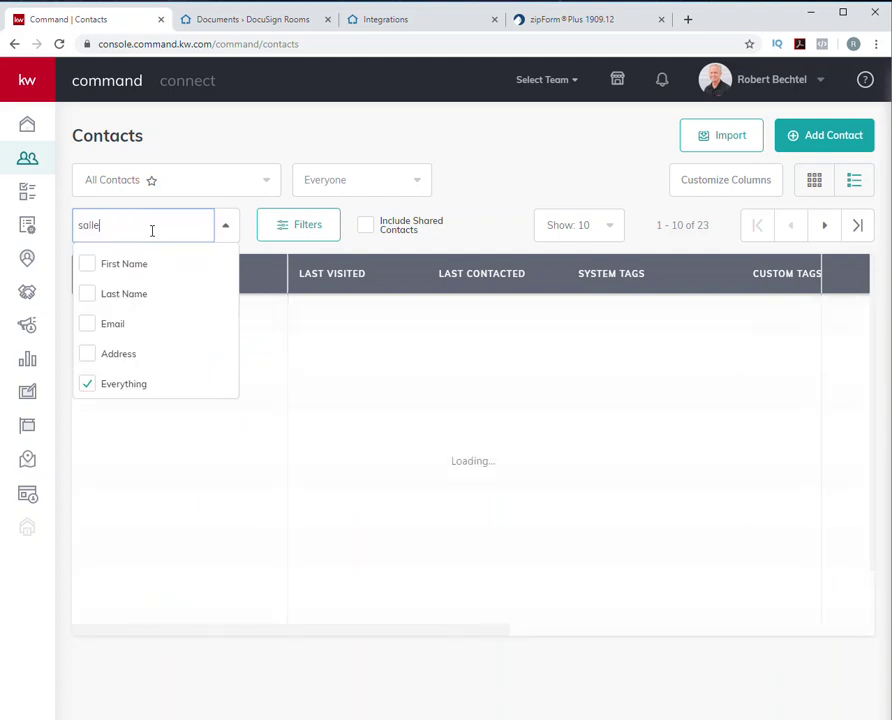
type(" s")
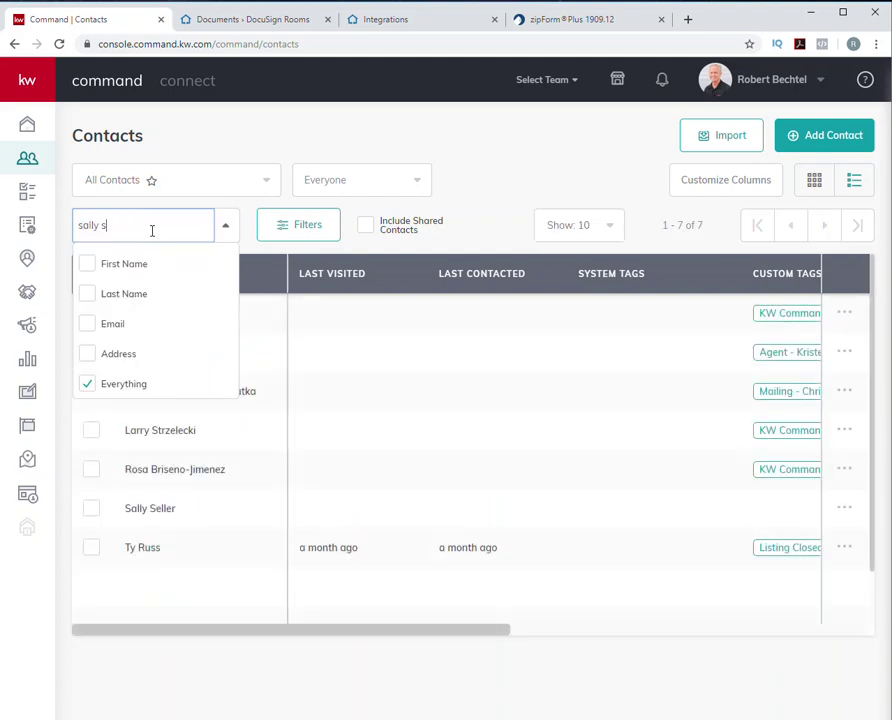
left_click(164, 511)
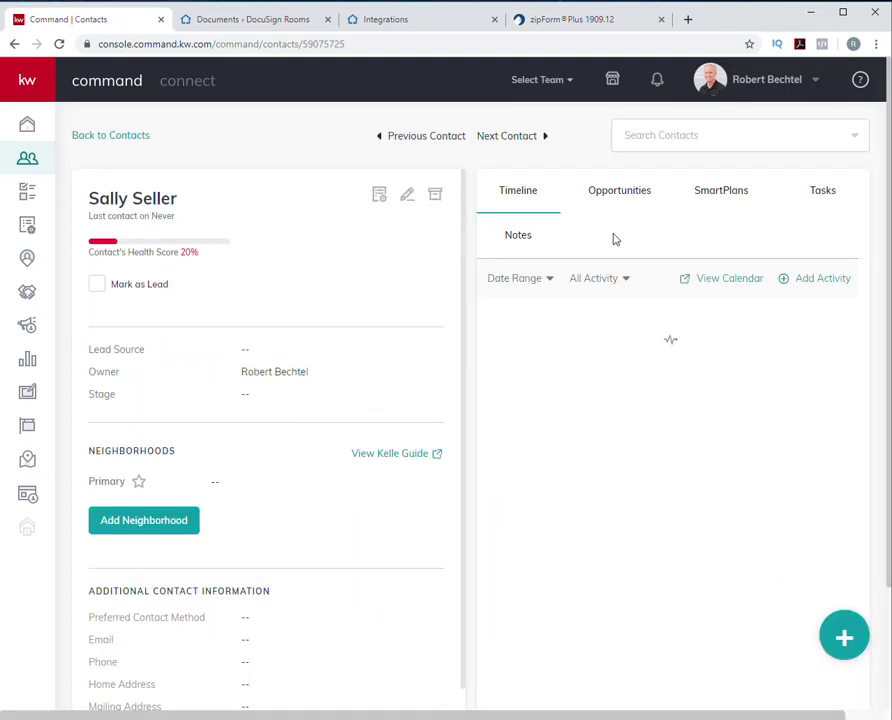
left_click(622, 196)
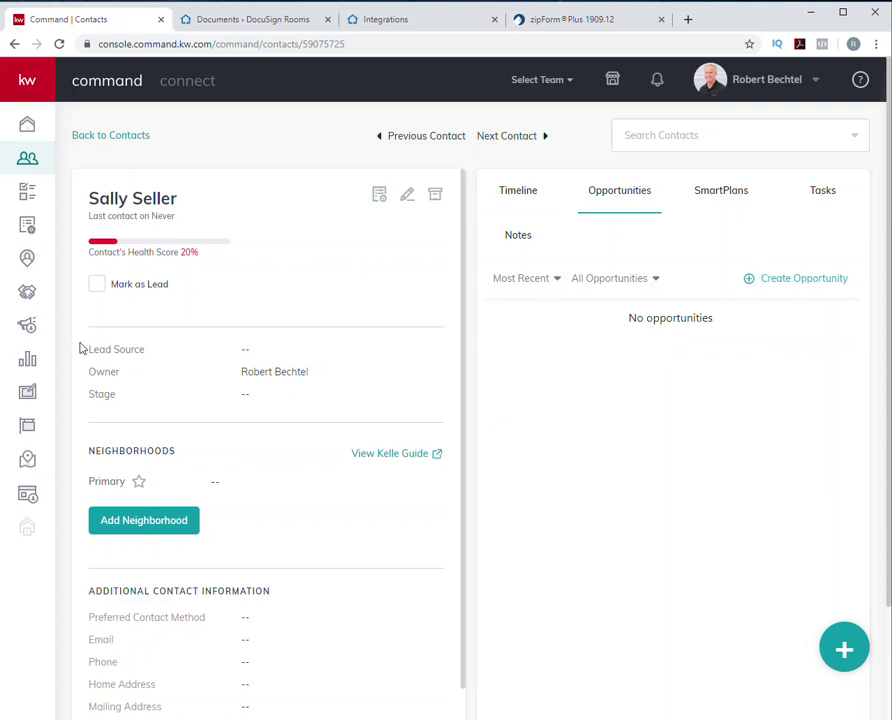
left_click(27, 292)
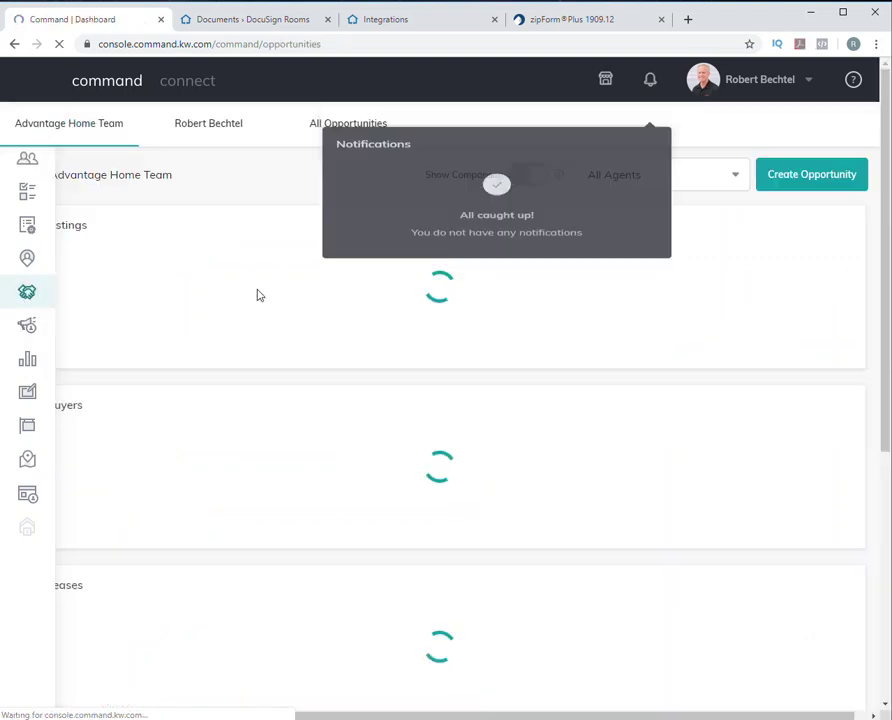
left_click(801, 183)
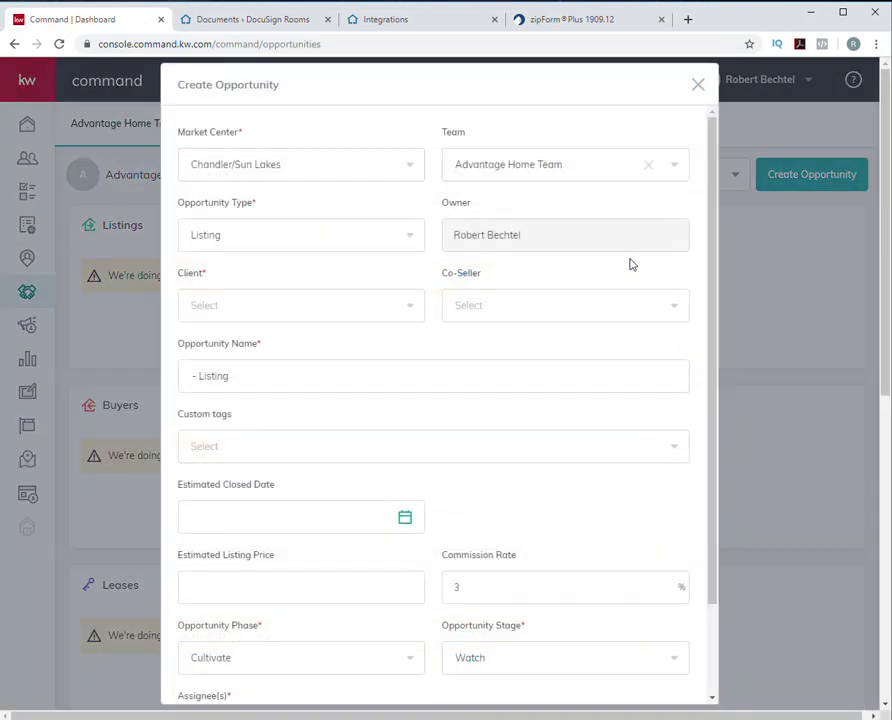
left_click(303, 308)
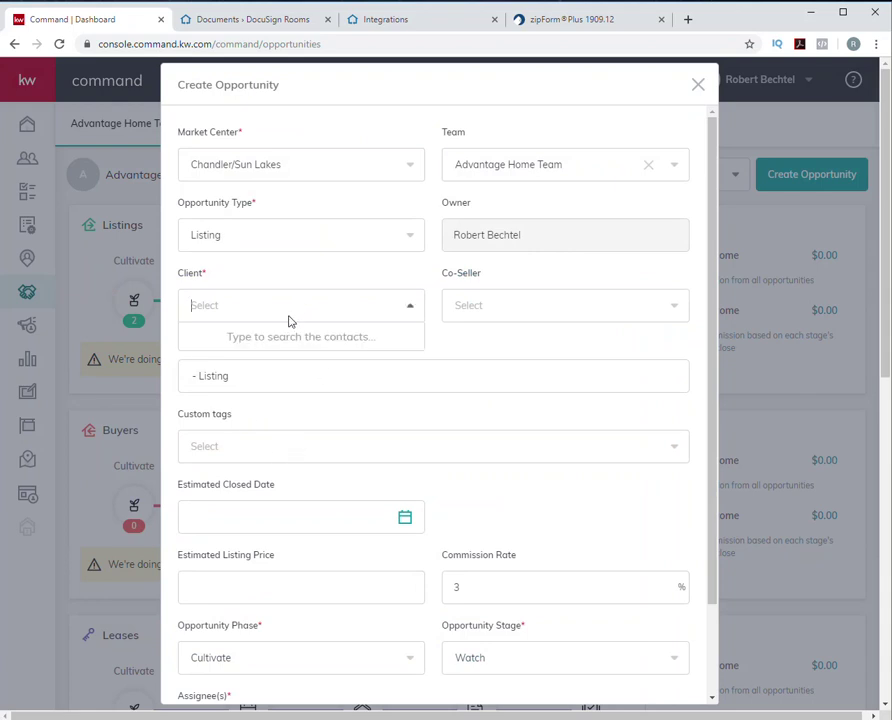
left_click(697, 86)
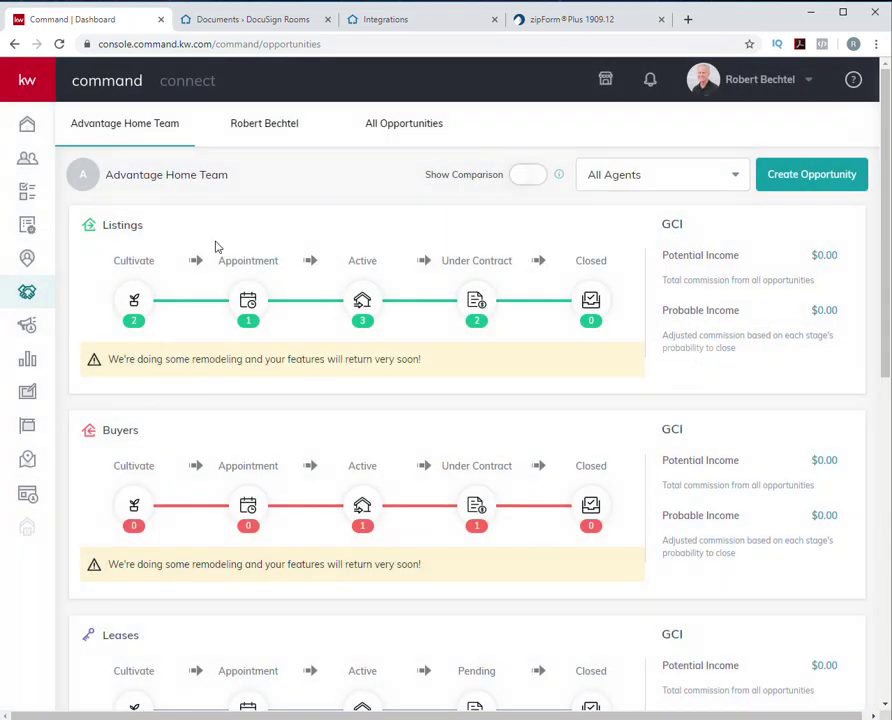
- Find the seller's existing record among the contacts again and open its opportunities list
left_click(27, 158)
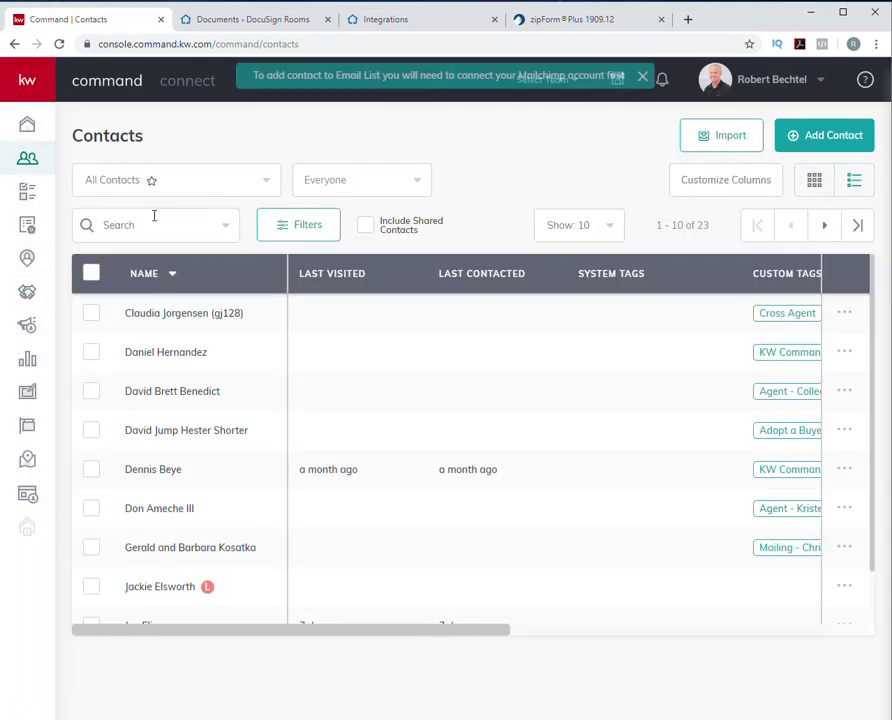
left_click(157, 220)
type("sa")
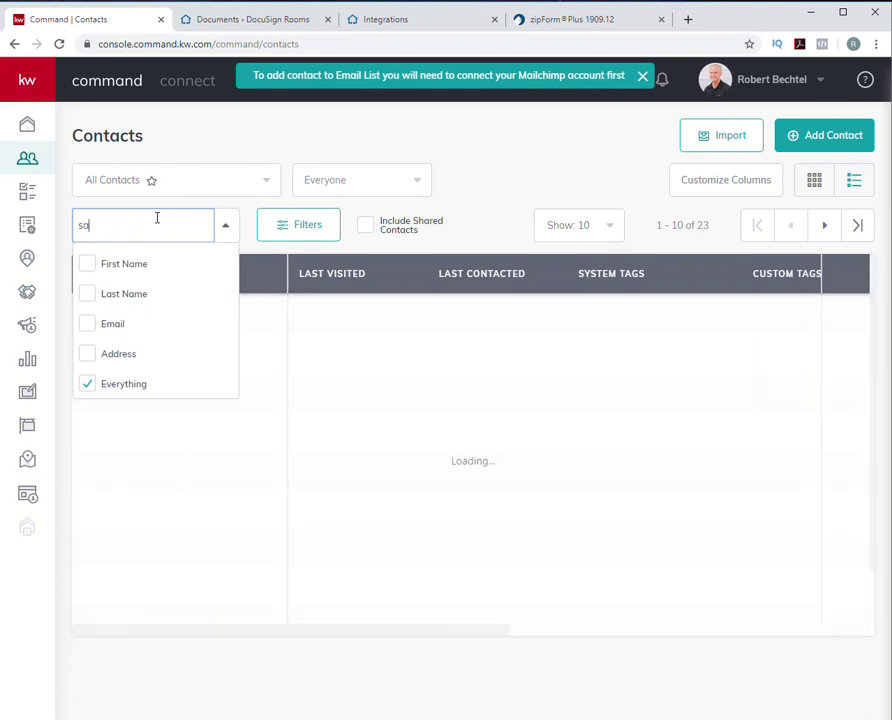
type("lly")
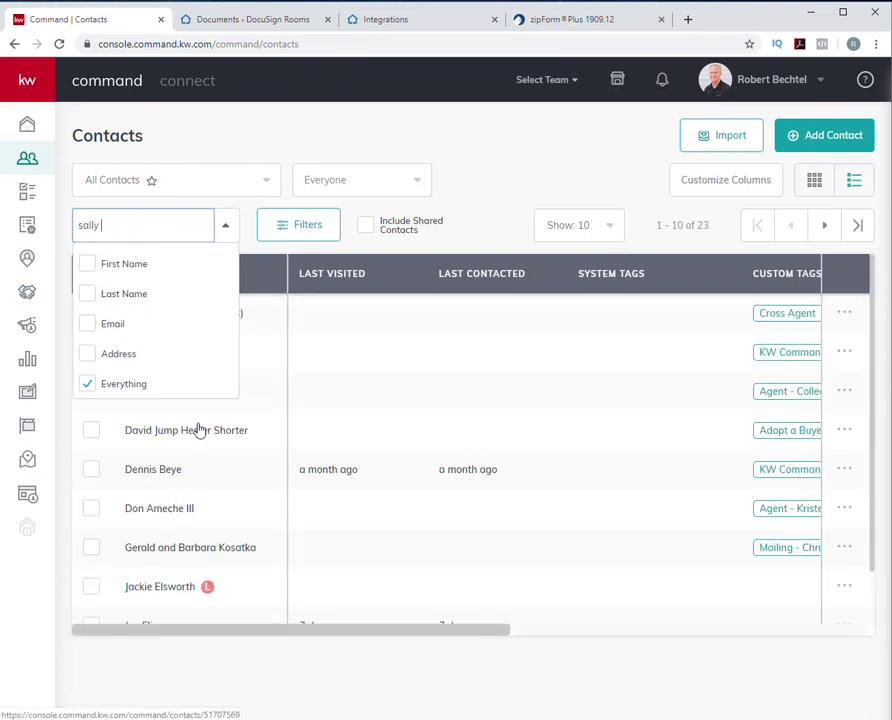
type(" se")
left_click(185, 471)
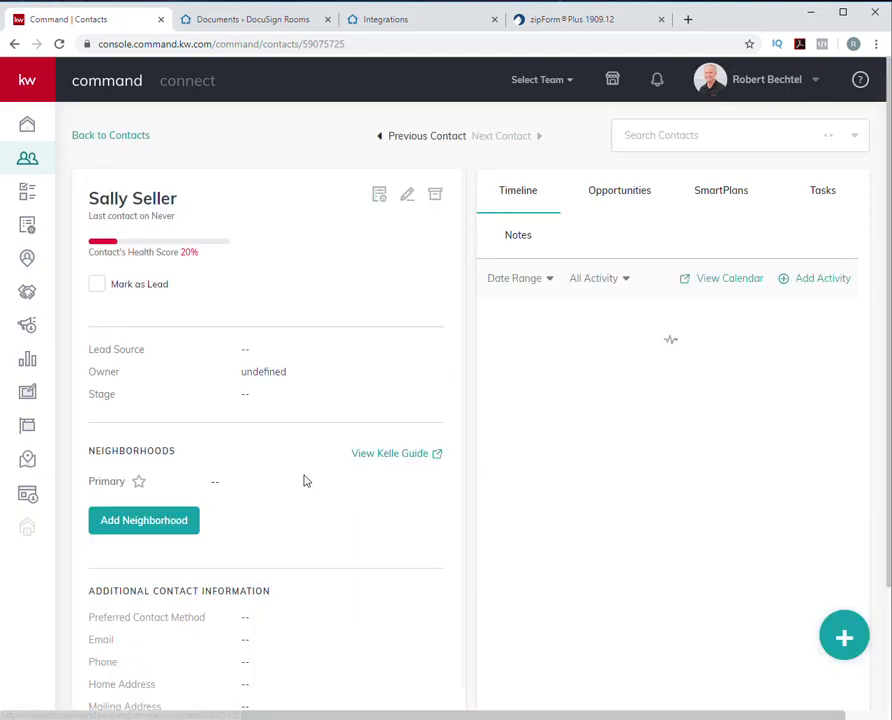
left_click(618, 196)
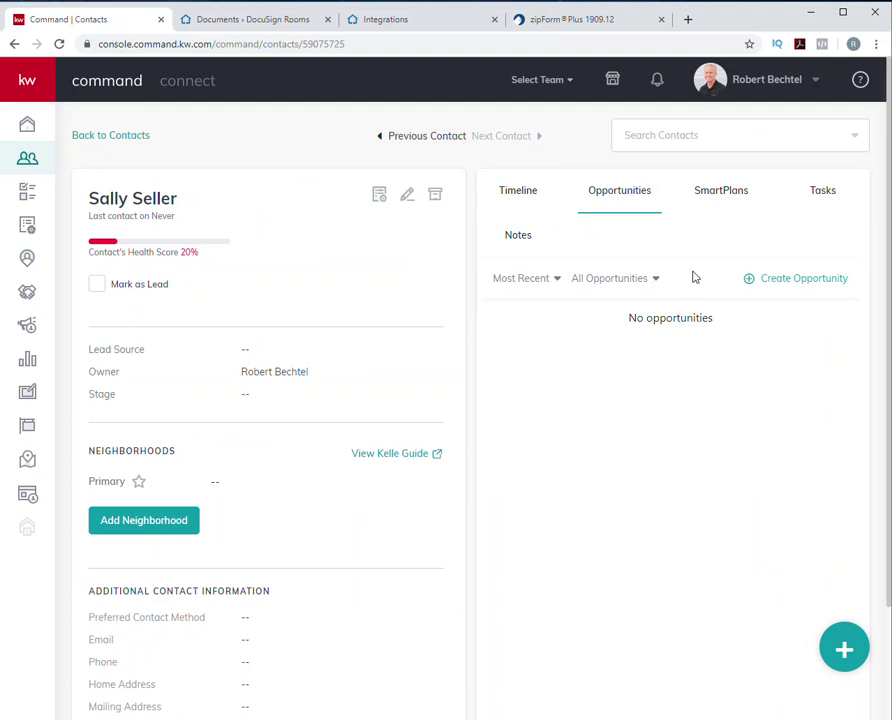
- Start a new listing opportunity for the seller and change its name to Seller - Listing
left_click(821, 285)
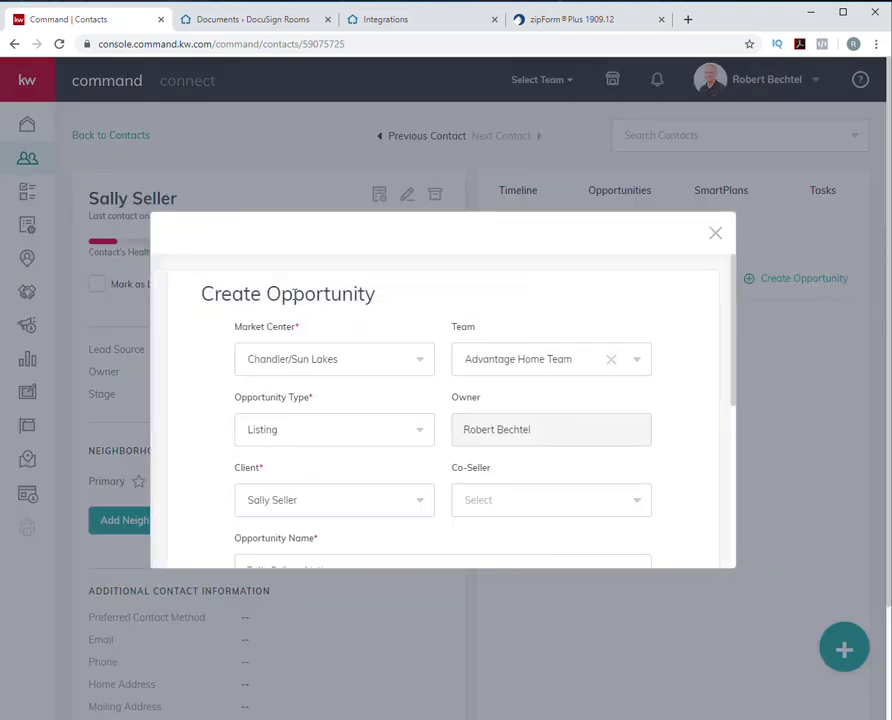
scroll(200, 286, "down", 3)
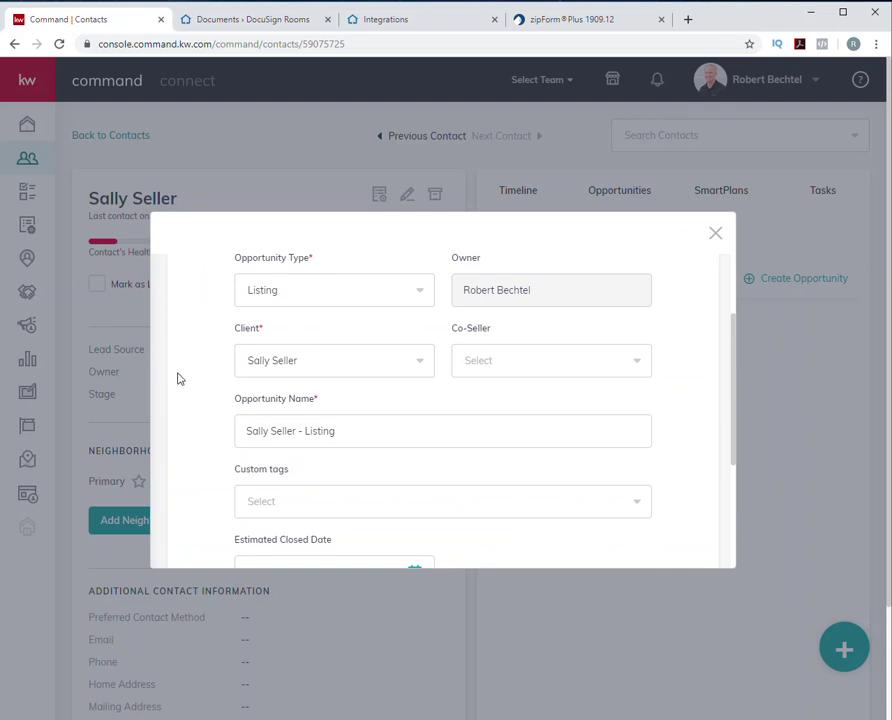
scroll(180, 380, "up", 1)
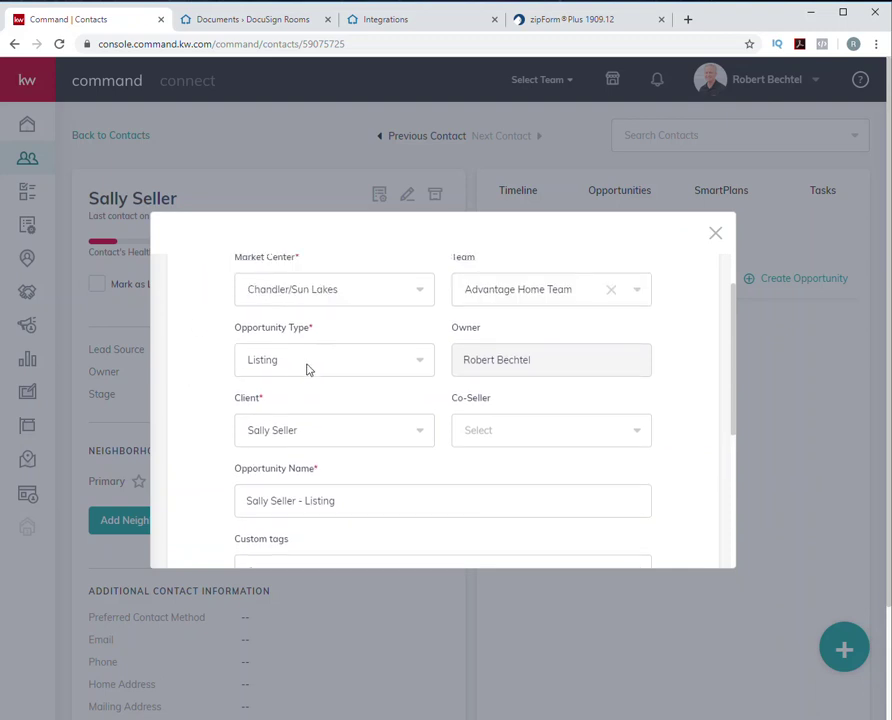
scroll(348, 367, "down", 1)
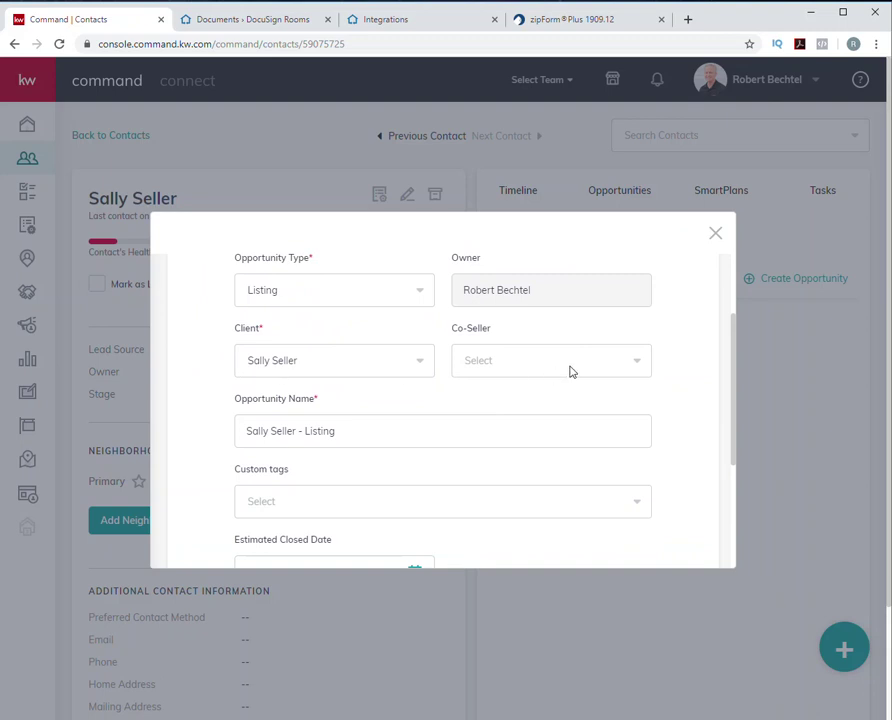
scroll(197, 366, "down", 1)
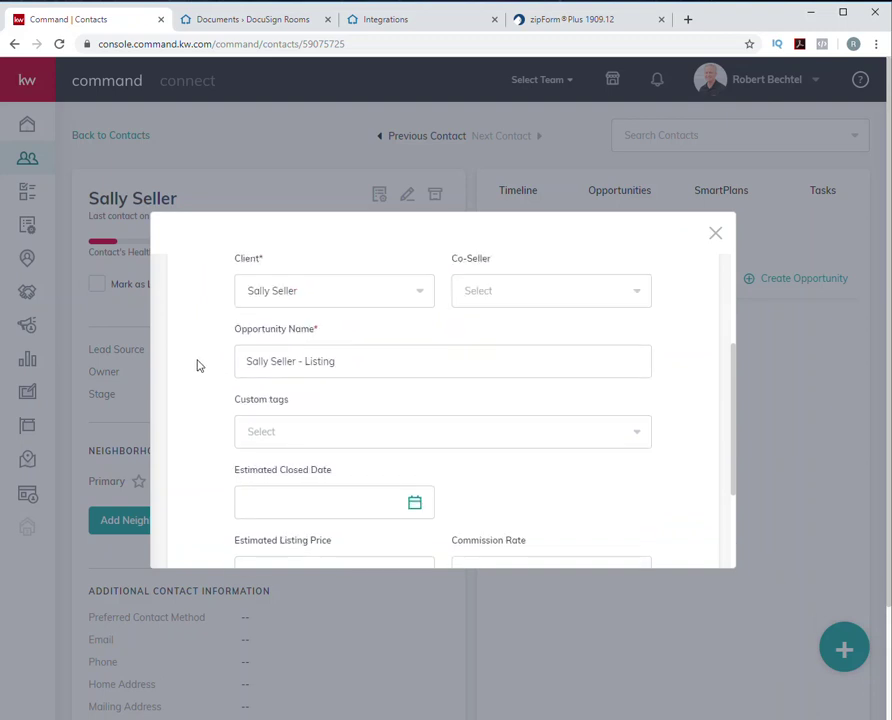
left_click(294, 362)
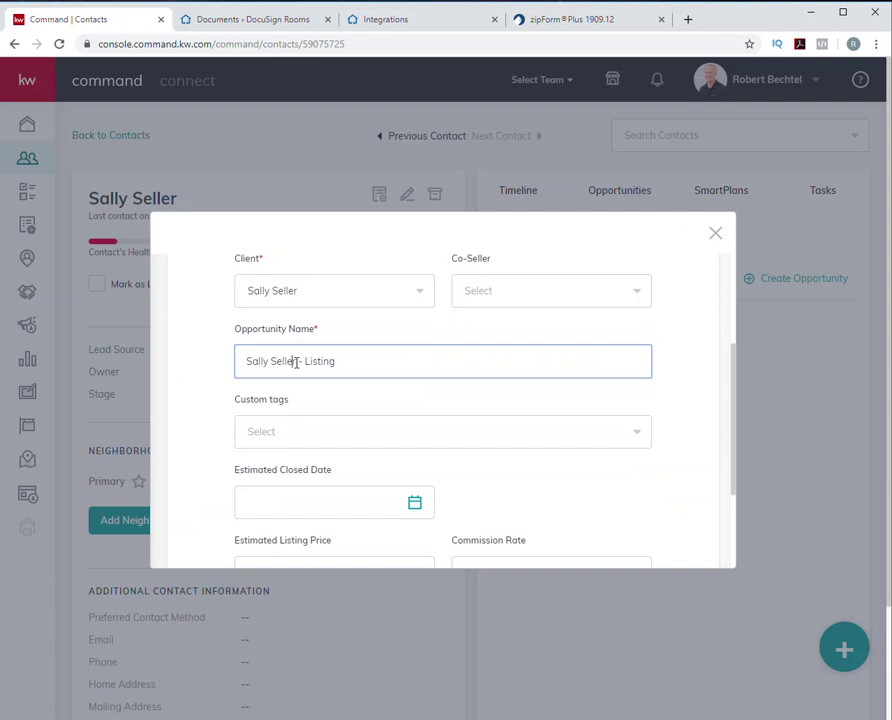
left_click_drag(294, 362, 216, 374)
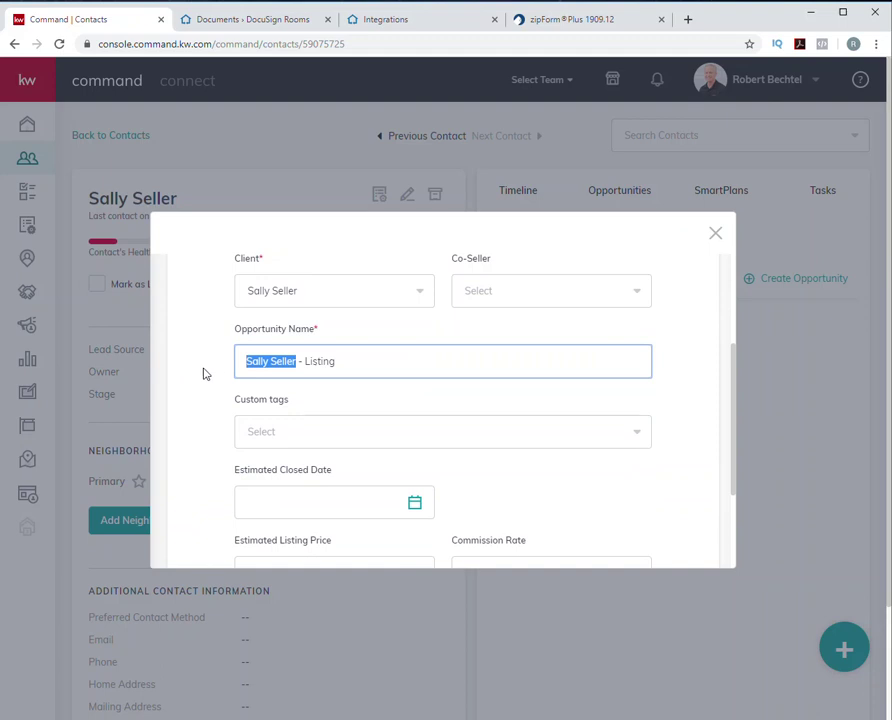
- Set the opportunity's phase to Active and its stage to Negotiations, and create the opportunity
scroll(211, 372, "down", 2)
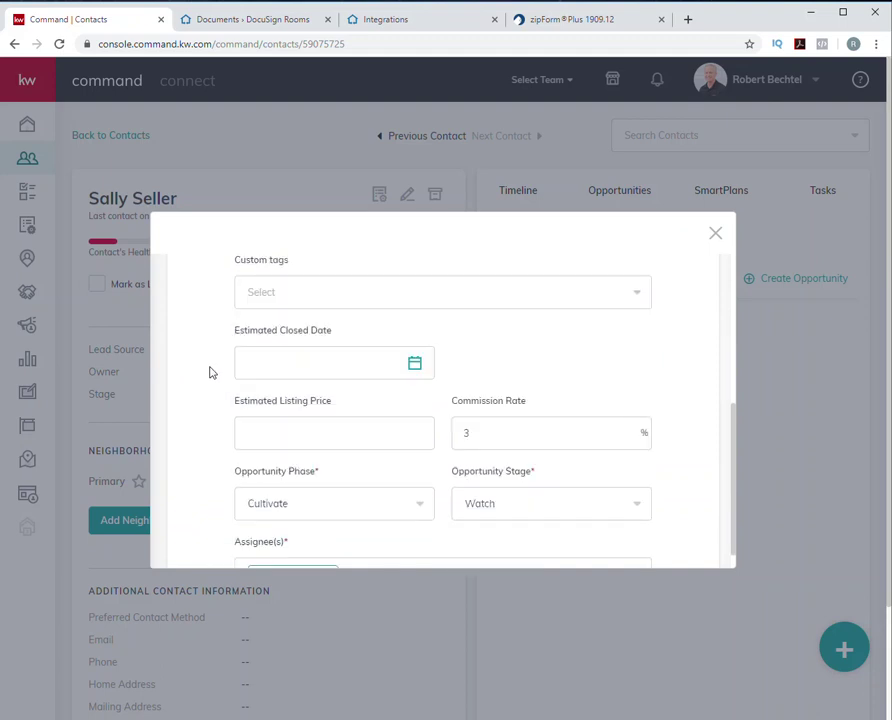
scroll(258, 397, "down", 1)
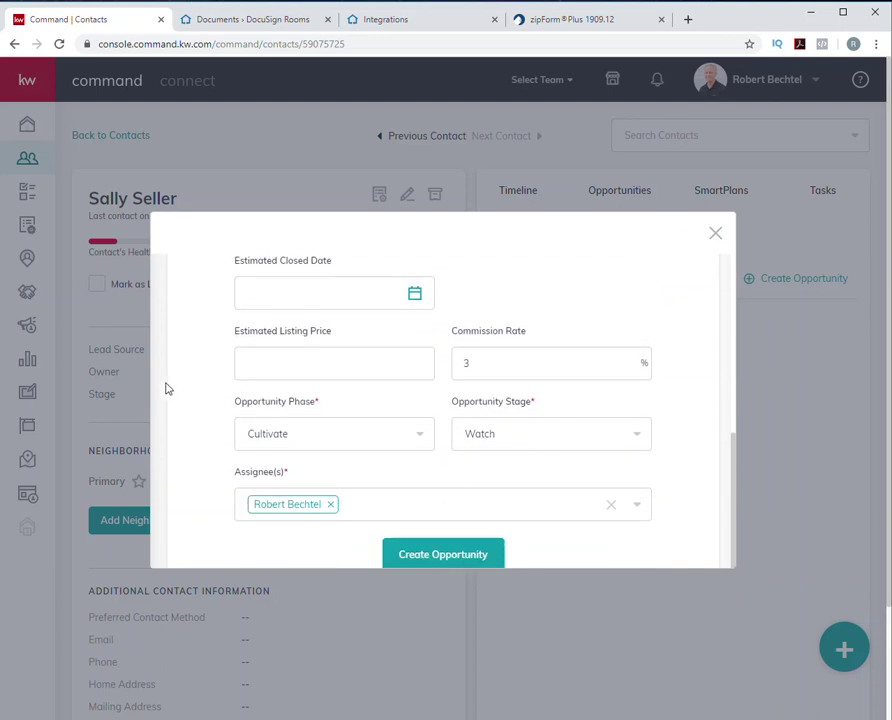
left_click(363, 436)
left_click(571, 435)
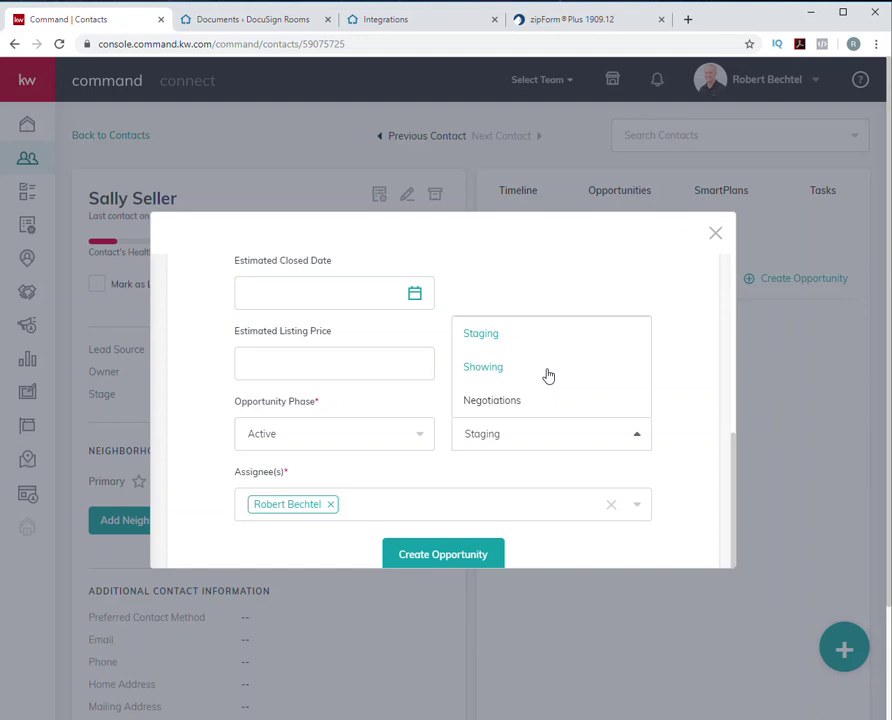
left_click(505, 402)
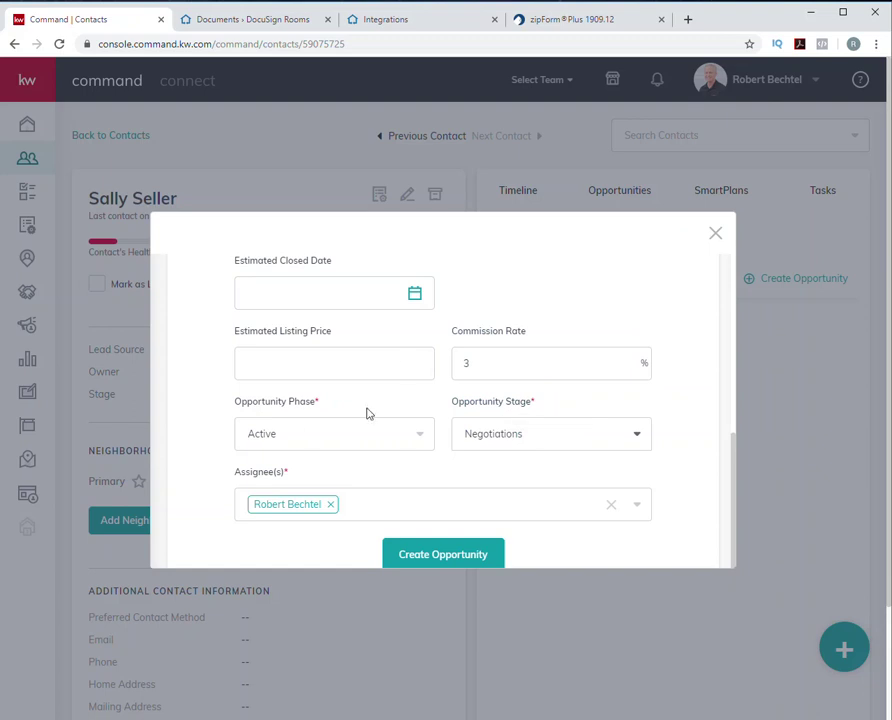
scroll(408, 437, "down", 1)
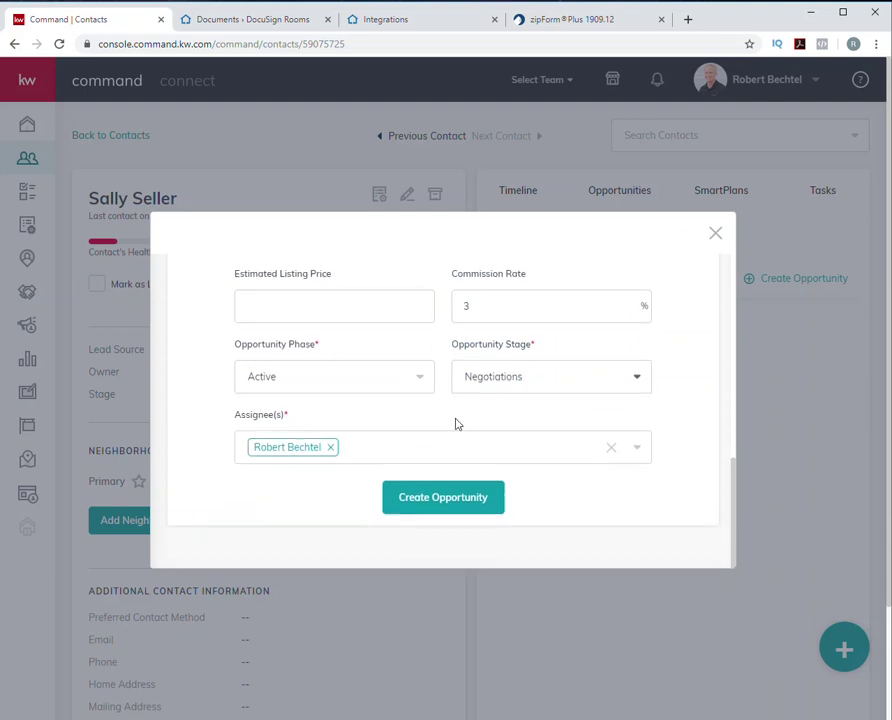
left_click(451, 503)
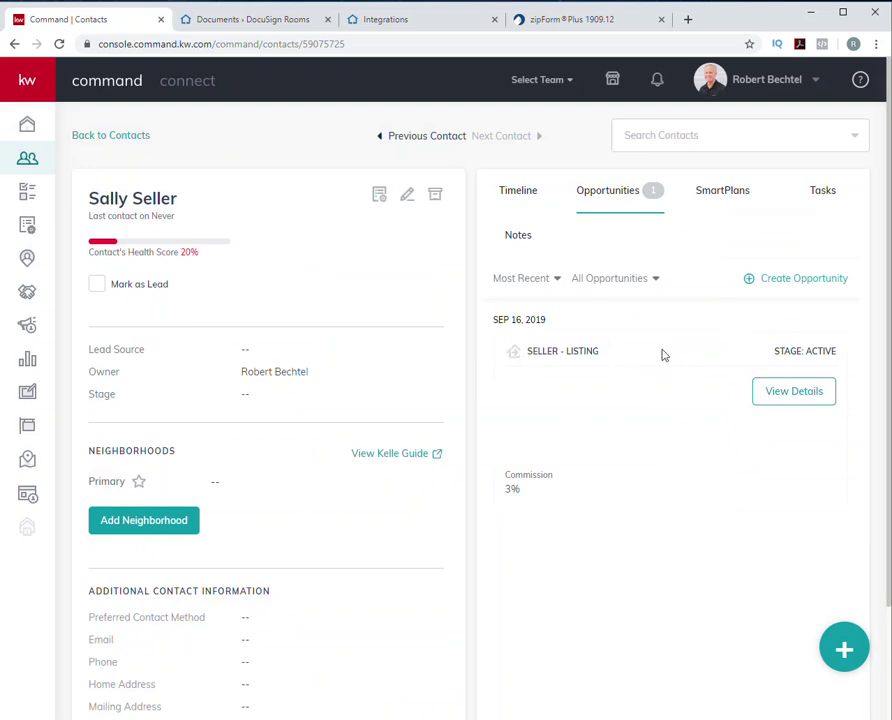
- Open the new opportunity's documents and check the active rooms in DocuSign Rooms before returning to Command
left_click(804, 394)
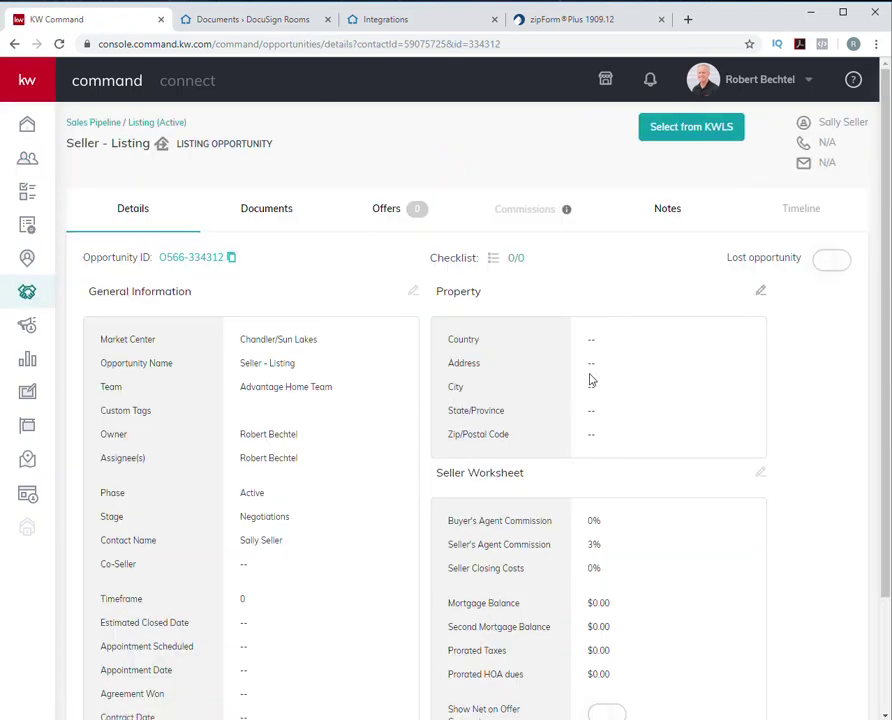
left_click(274, 219)
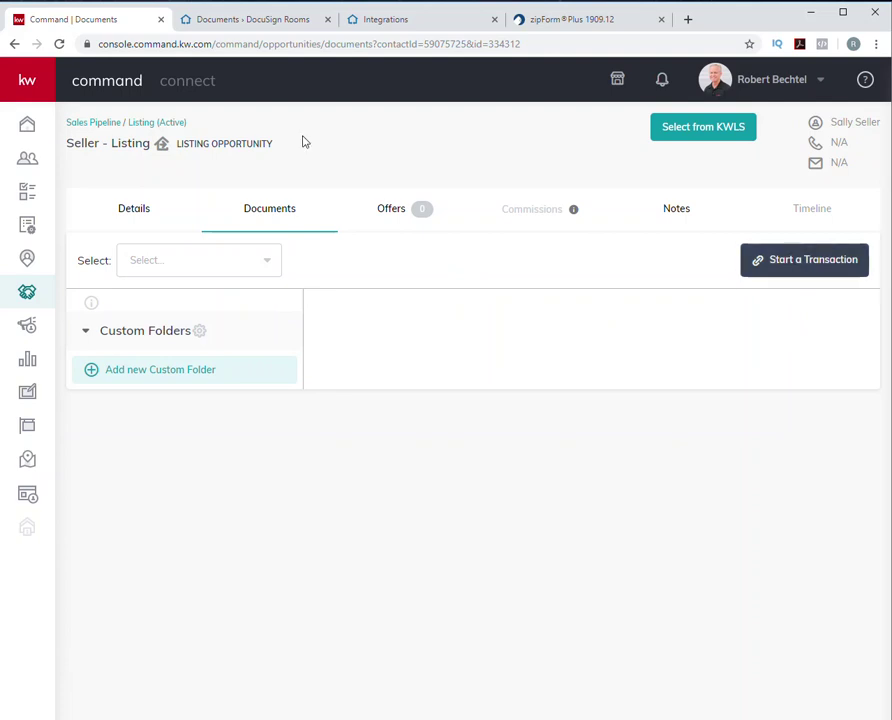
left_click(268, 18)
left_click(400, 78)
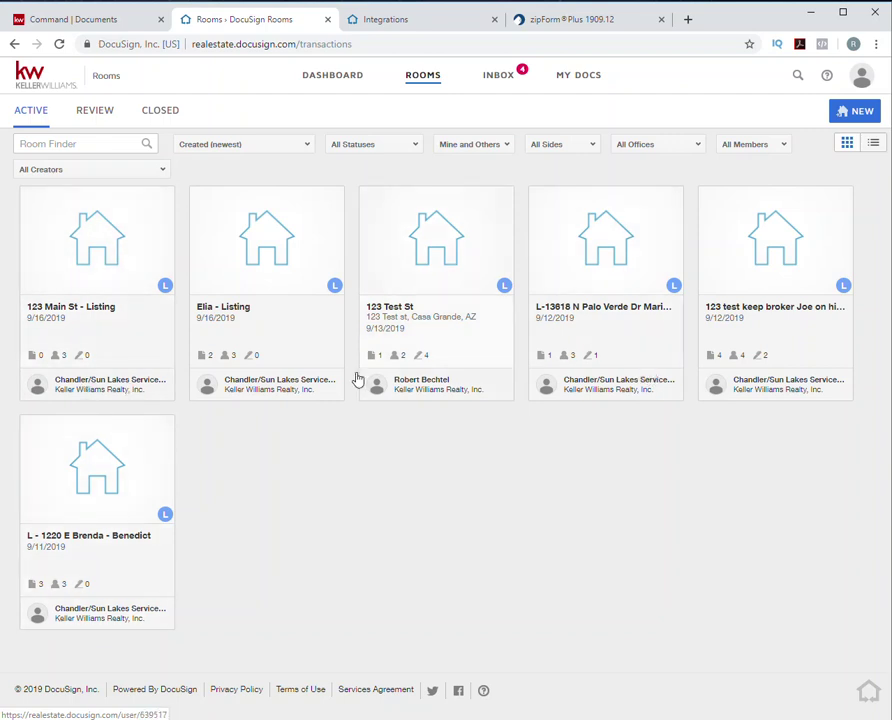
left_click(90, 20)
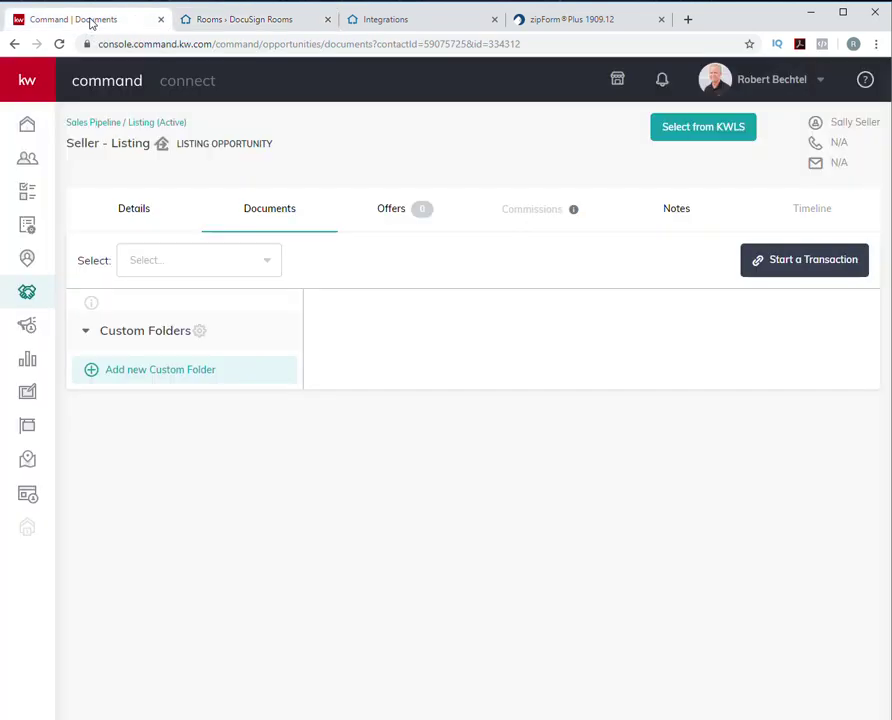
- Start a transaction from the opportunity's documents and refresh the DocuSign Rooms list to check for the new room
left_click(791, 259)
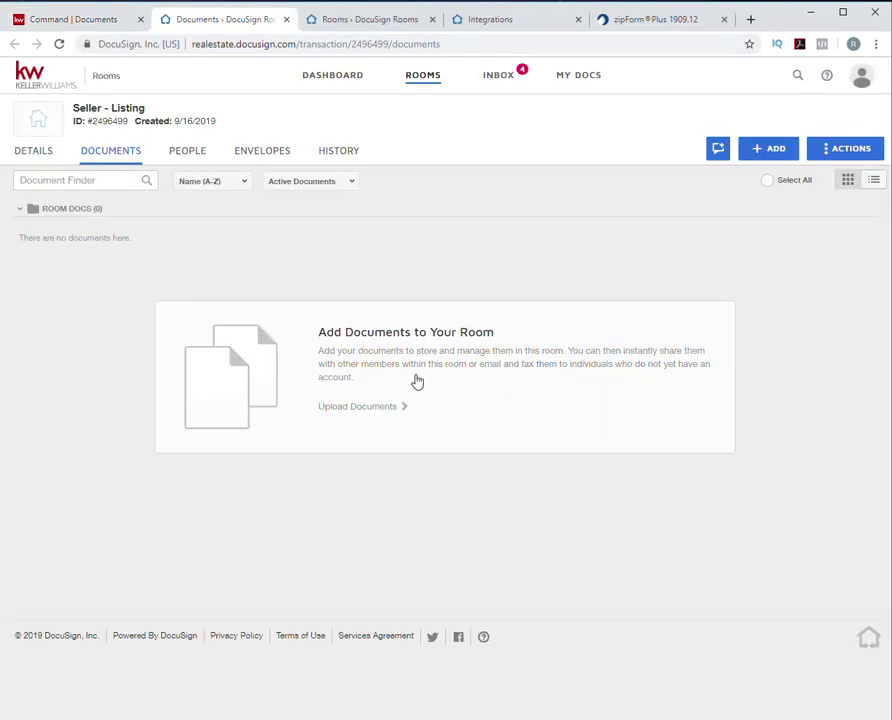
left_click(374, 21)
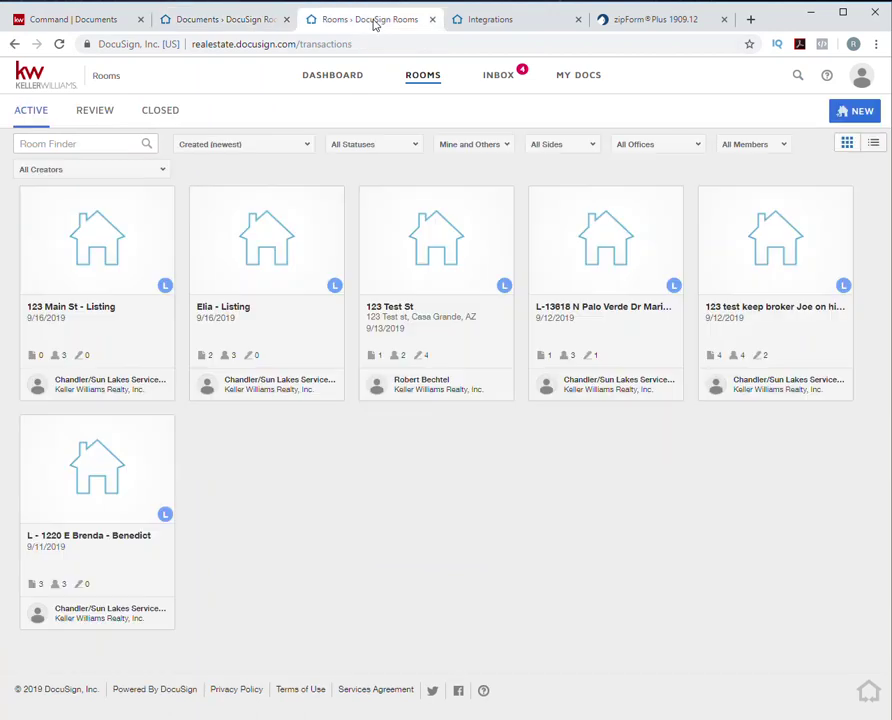
left_click(60, 45)
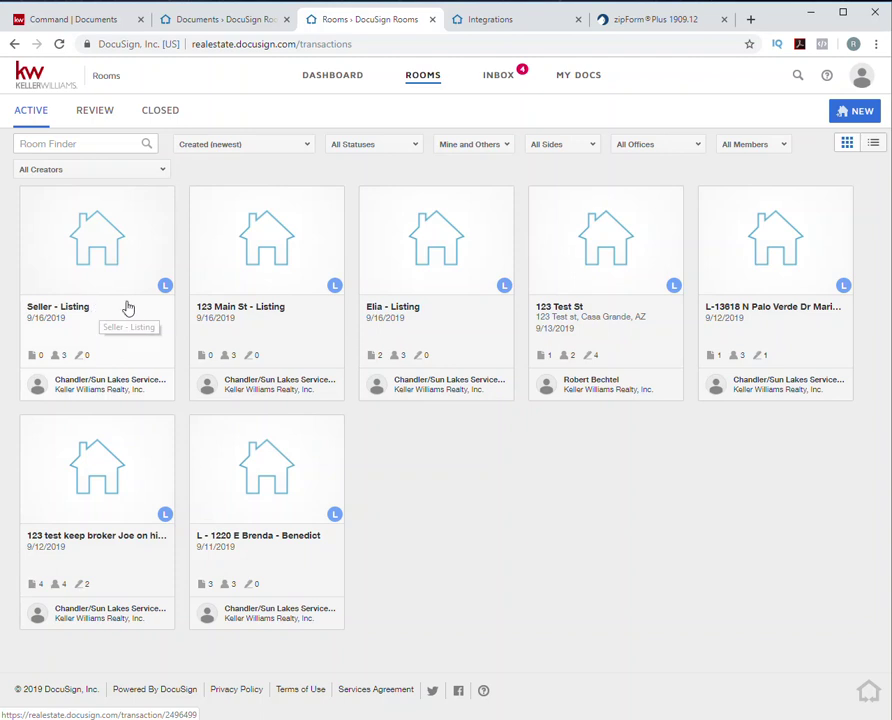
left_click(230, 19)
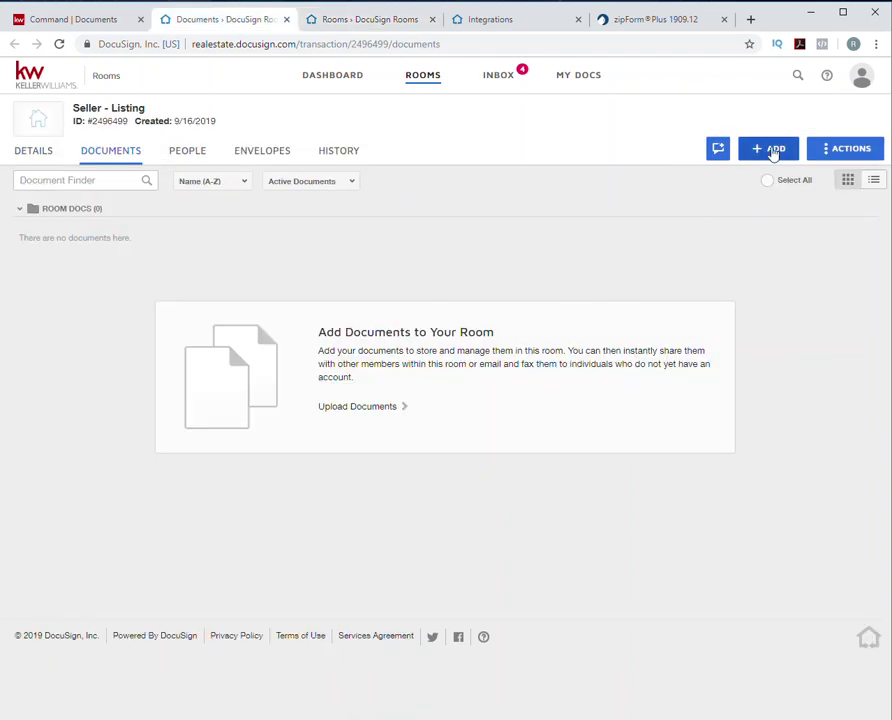
left_click(772, 152)
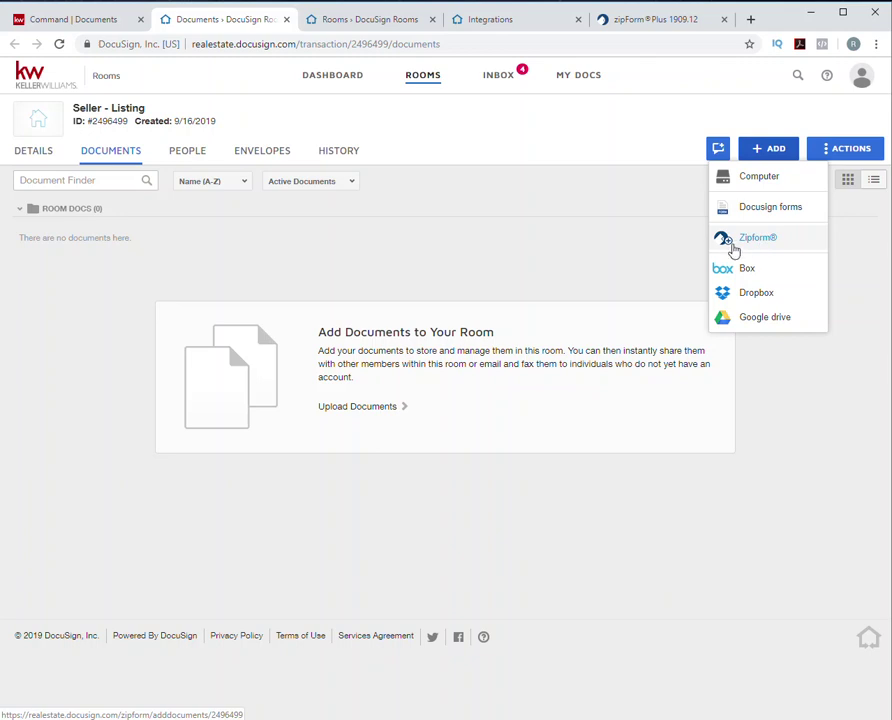
left_click(738, 246)
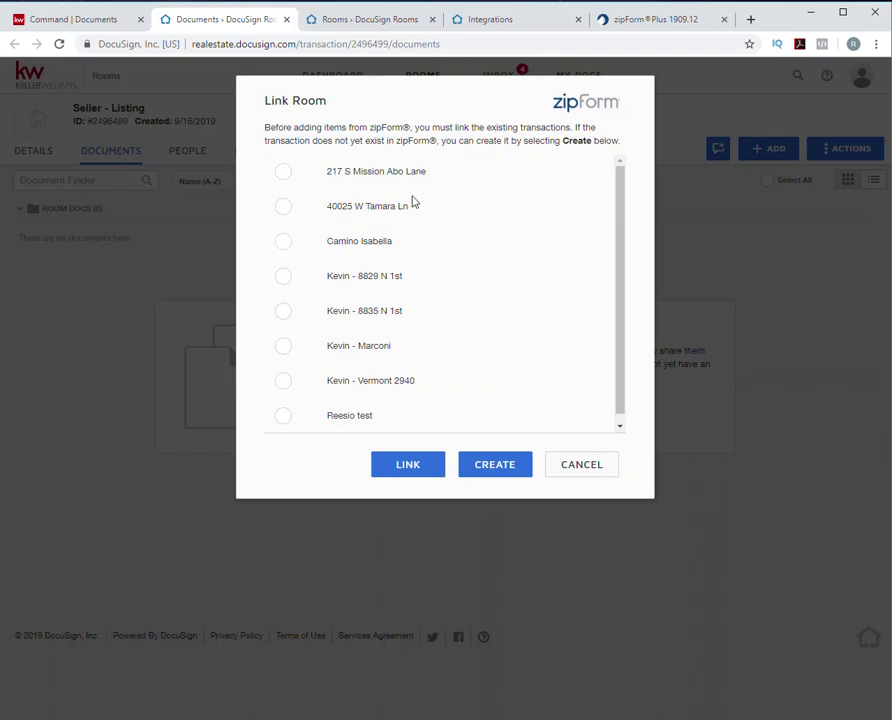
scroll(397, 187, "down", 1)
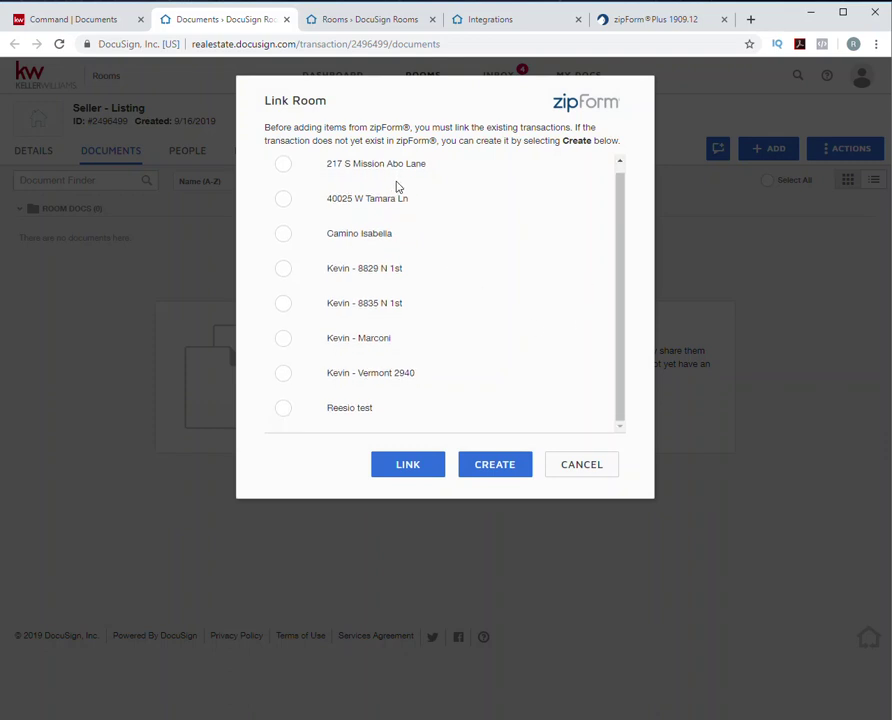
scroll(398, 187, "up", 1)
scroll(398, 187, "down", 1)
left_click(500, 472)
left_click(314, 189)
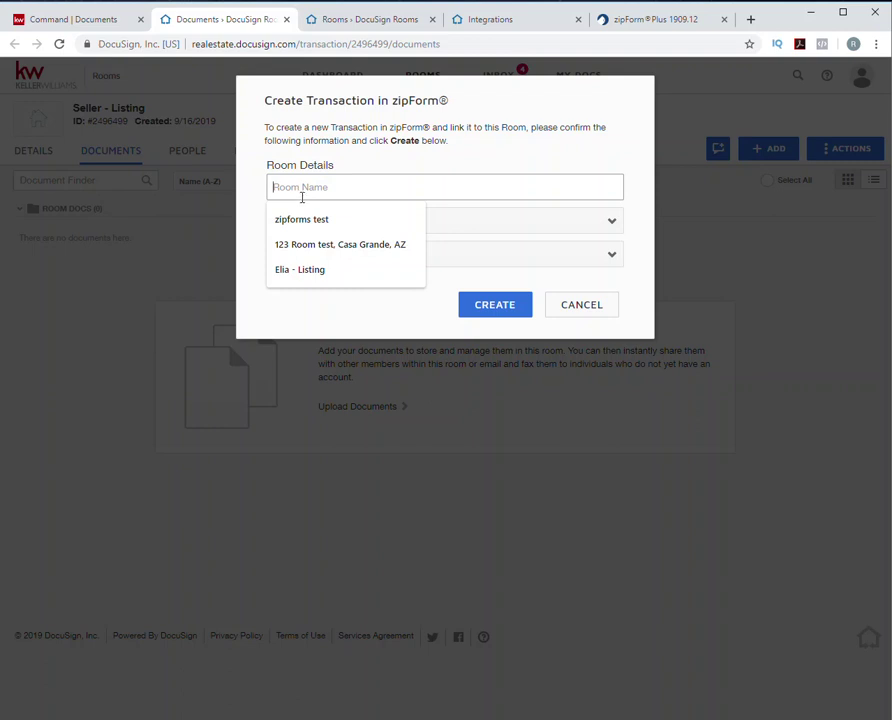
left_click(581, 305)
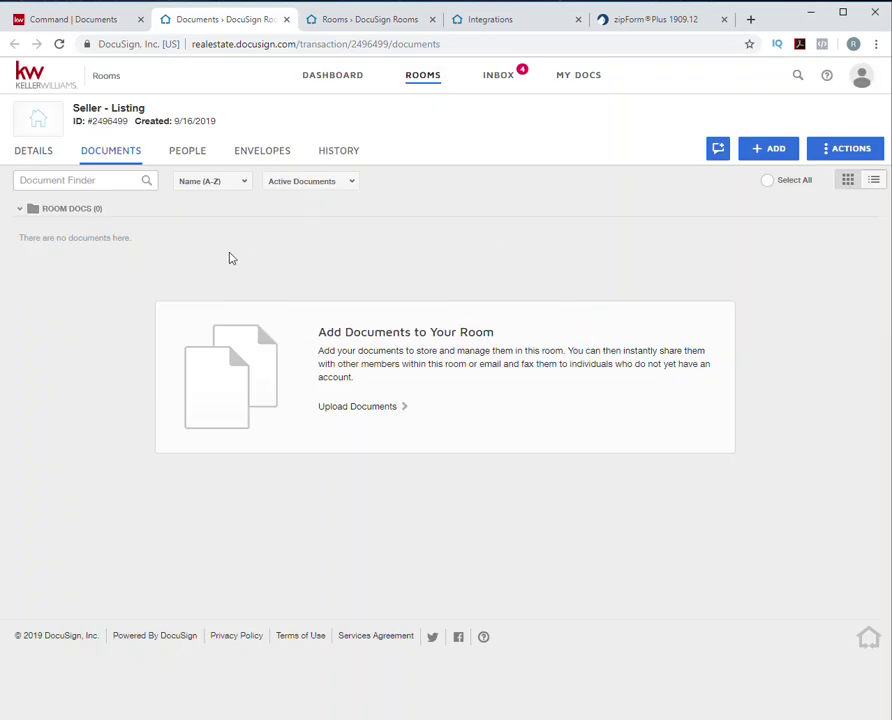
left_click(38, 151)
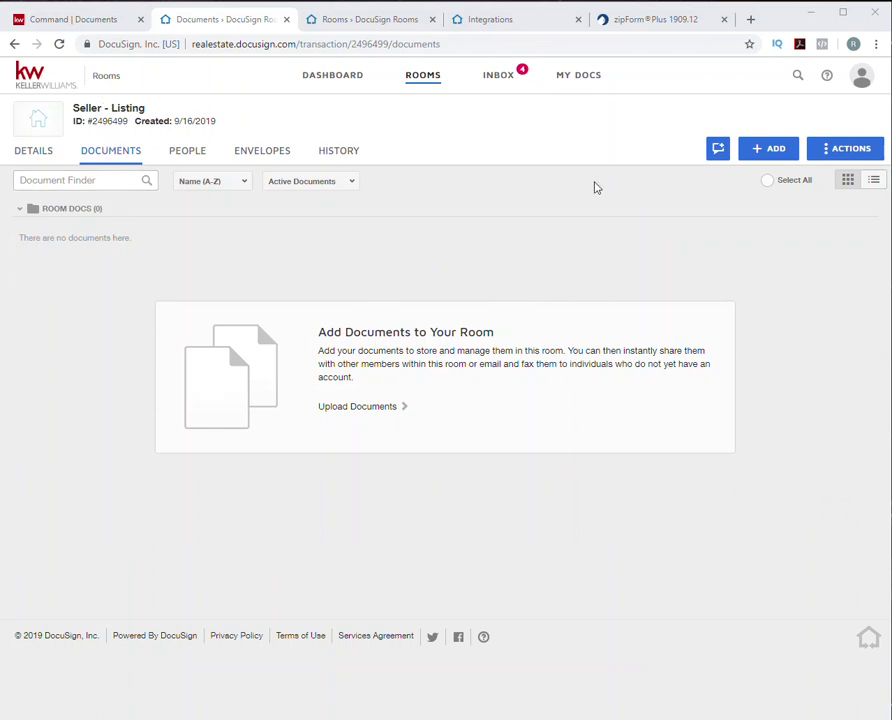
- Start adding zipForm documents to the room by creating a new linked transaction, and enter seller - listing as its name
left_click(769, 155)
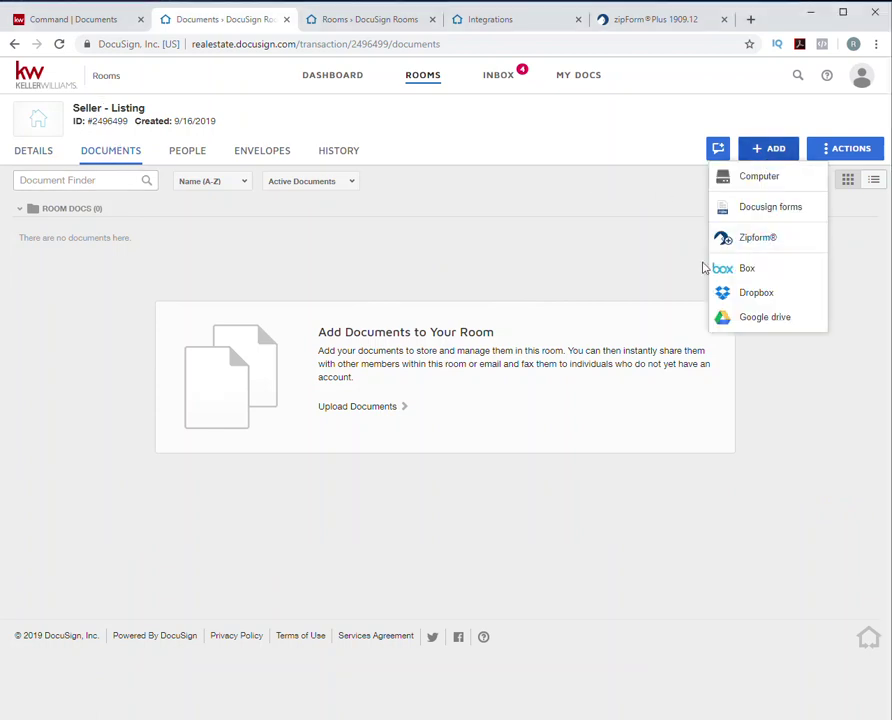
left_click(770, 242)
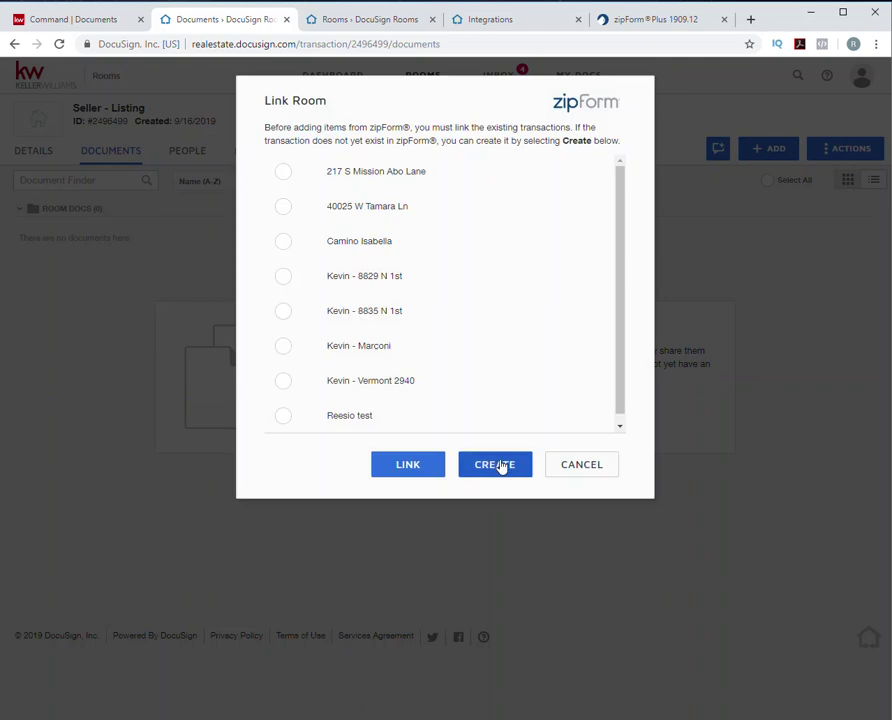
left_click(495, 466)
left_click(329, 188)
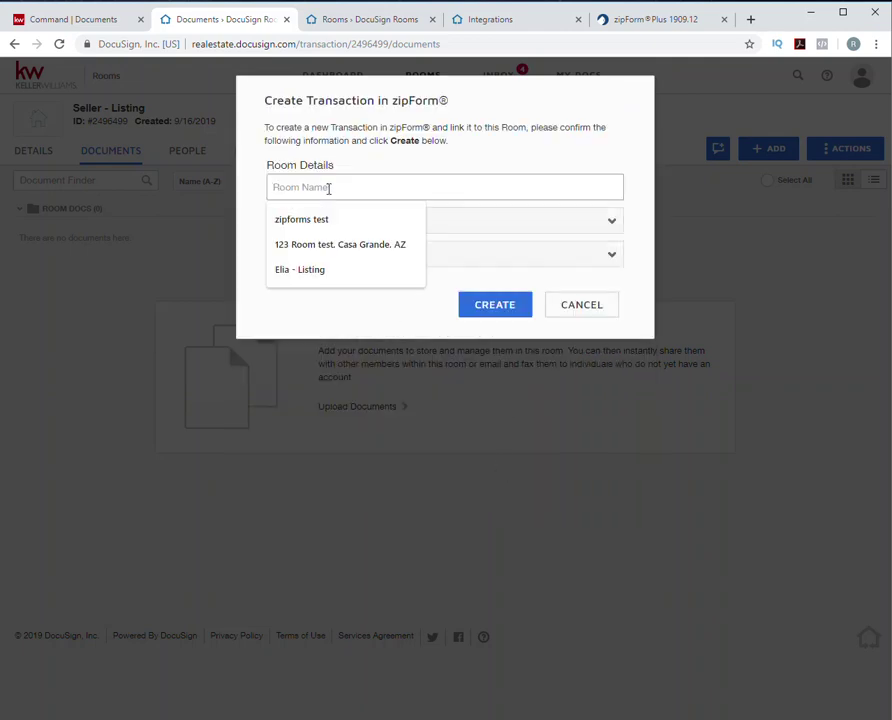
type("seller - listing")
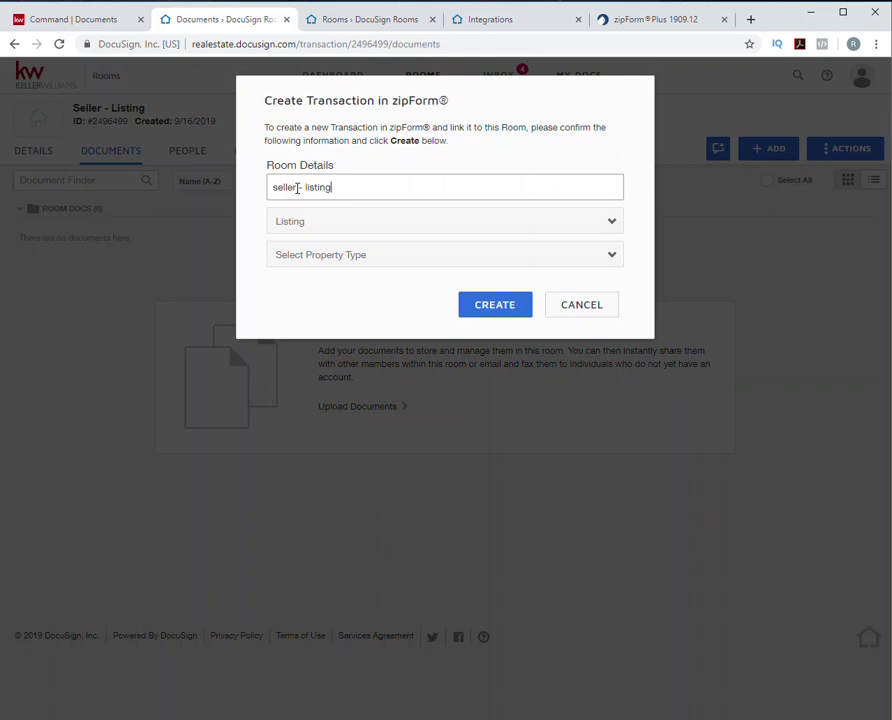
triple_click(356, 186)
left_click(380, 191)
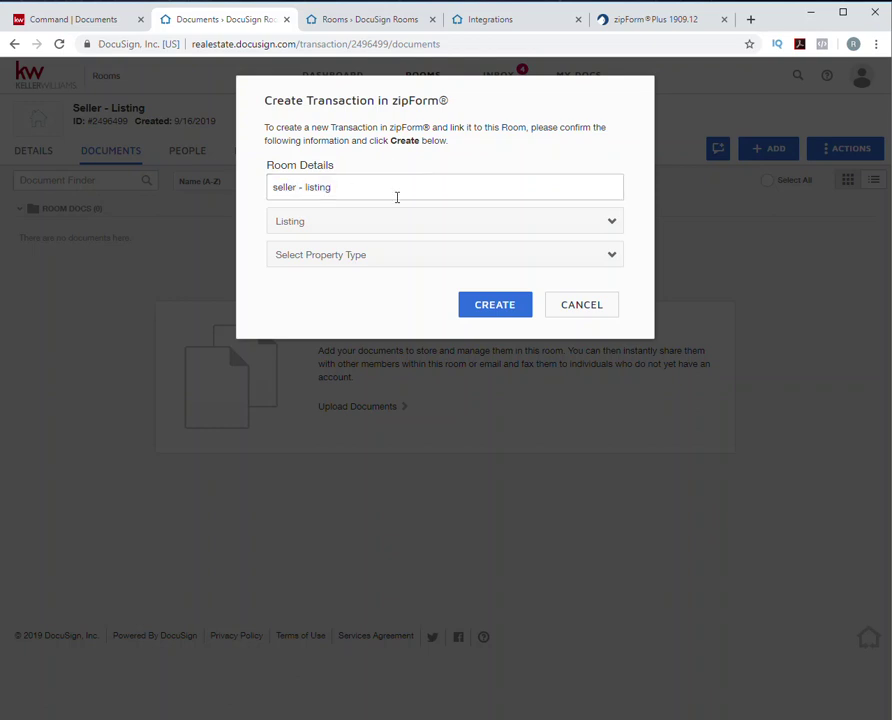
- Set the property type to Residential and create the linked zipForm transaction
left_click(428, 223)
left_click(390, 253)
left_click(397, 255)
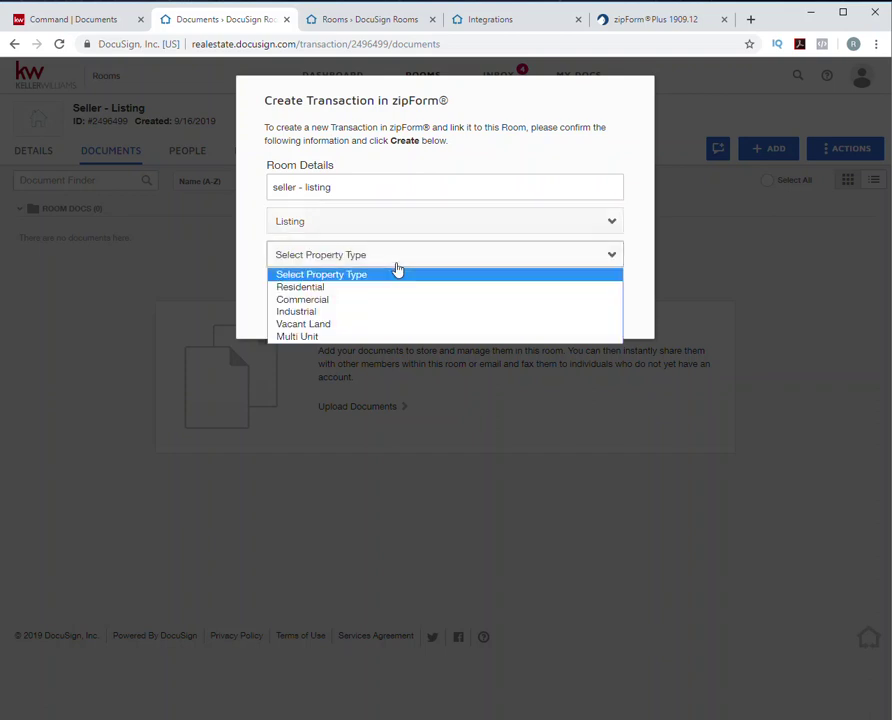
left_click(386, 287)
left_click(496, 306)
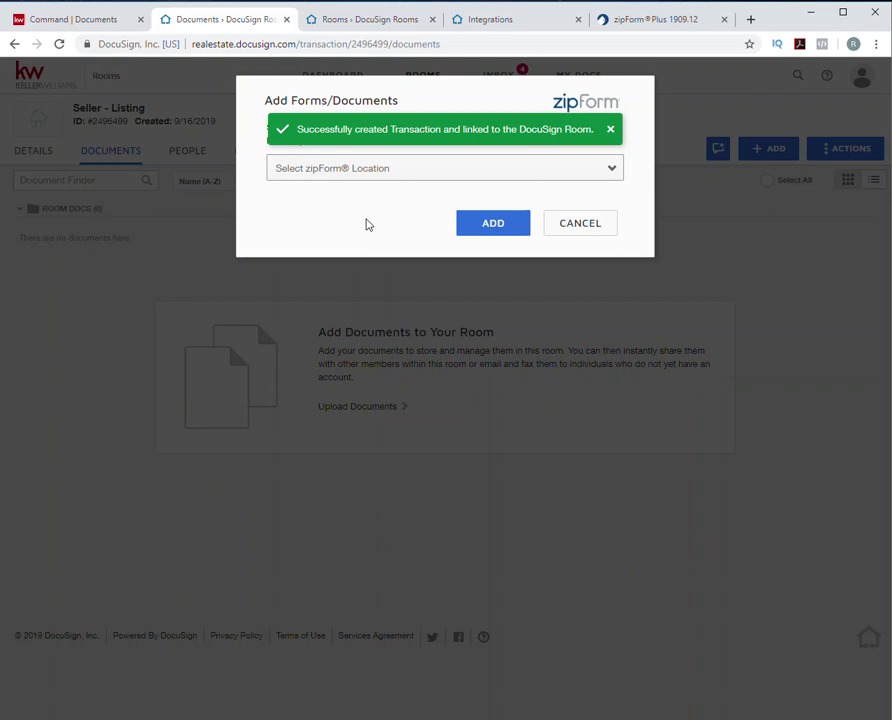
- Choose zipForm Library as the source location and switch the form library to ARMLS
left_click(415, 176)
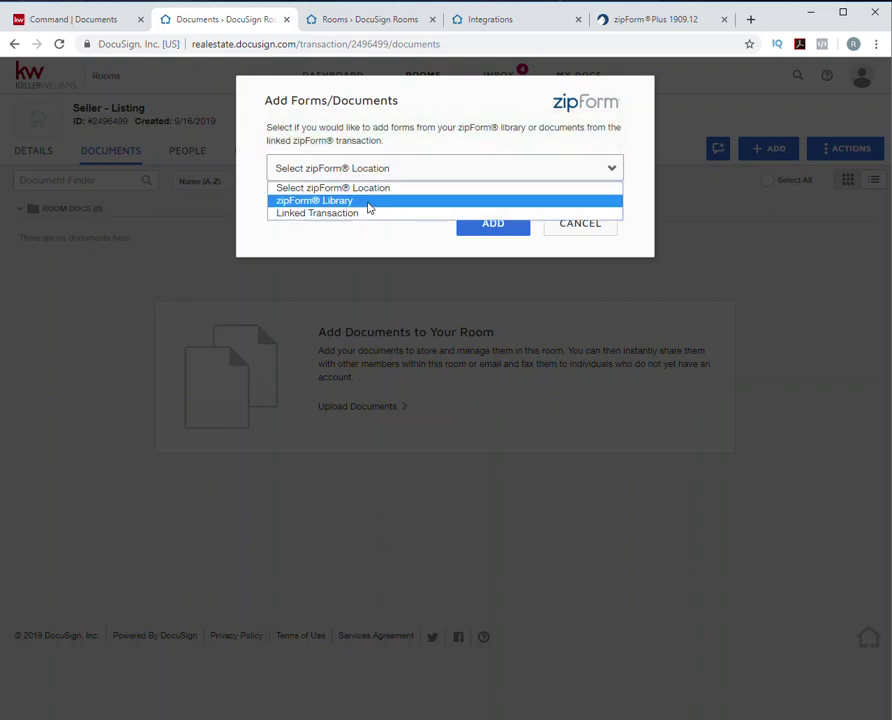
left_click(370, 201)
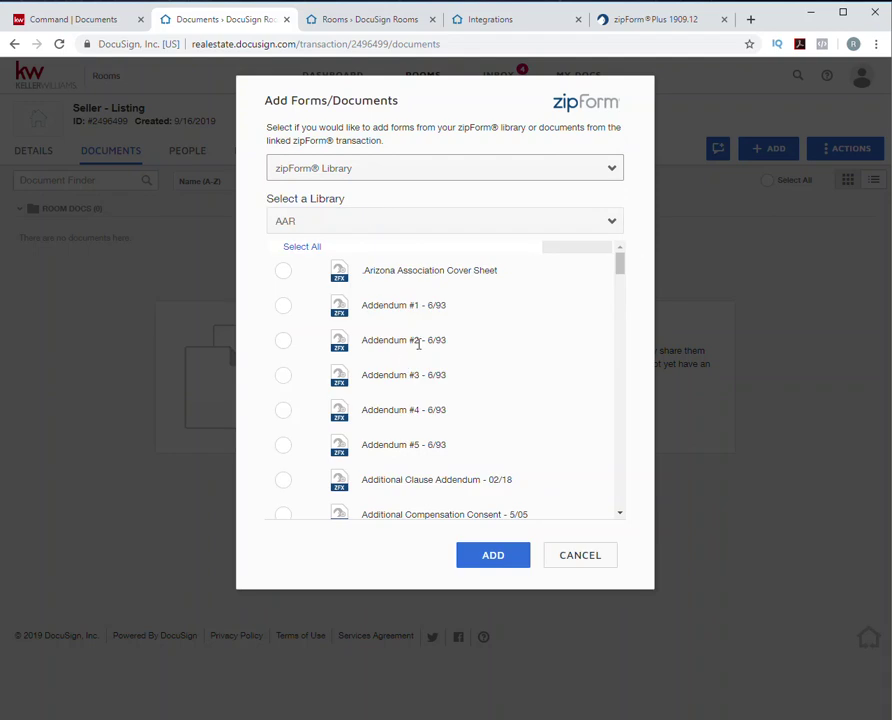
left_click(412, 228)
left_click(388, 267)
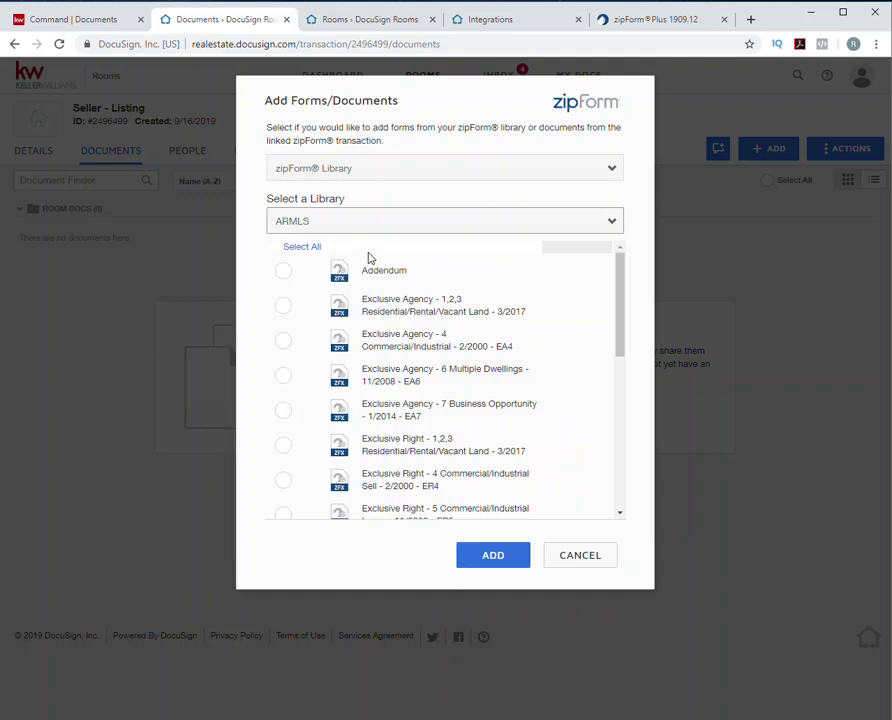
- Select the Profile Sheet - 2 Residential Rental and Exclusive Right - 1,2,3 Residential/Rental/Vacant Land forms and add them to the room
scroll(440, 347, "down", 4)
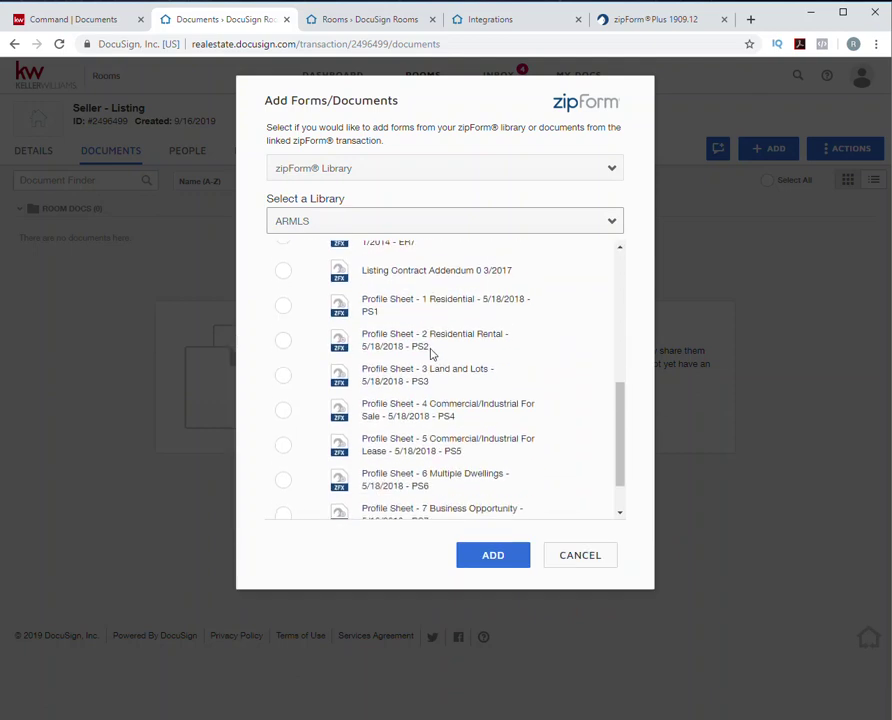
scroll(432, 353, "up", 1)
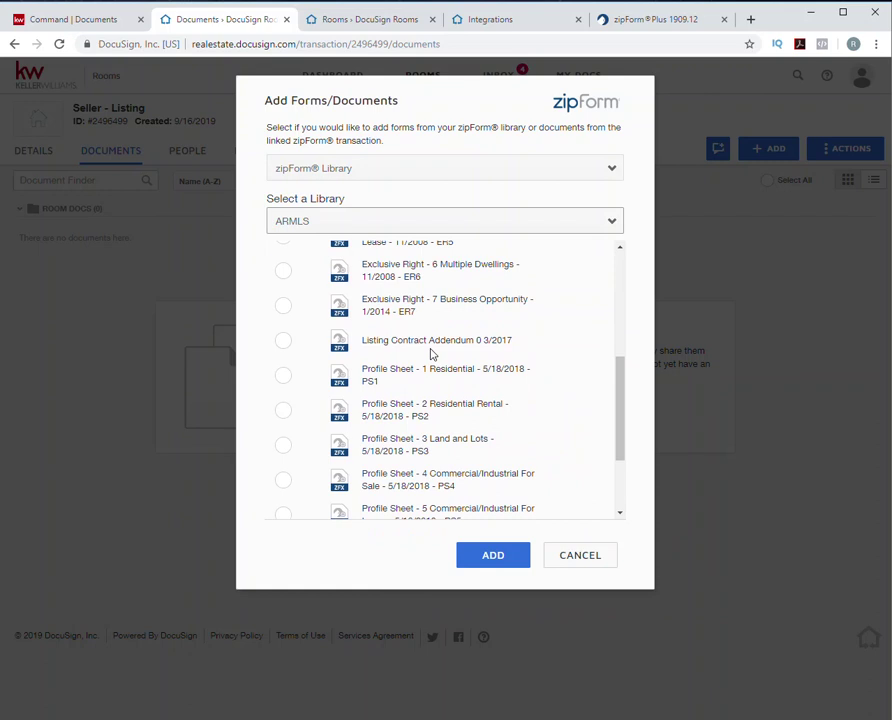
scroll(427, 355, "down", 2)
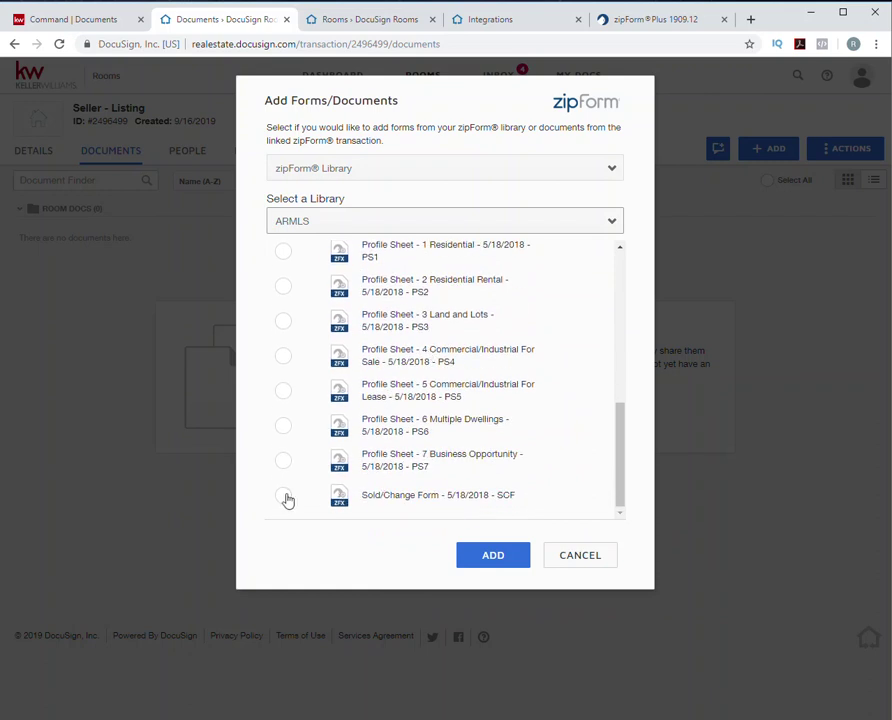
scroll(398, 433, "up", 1)
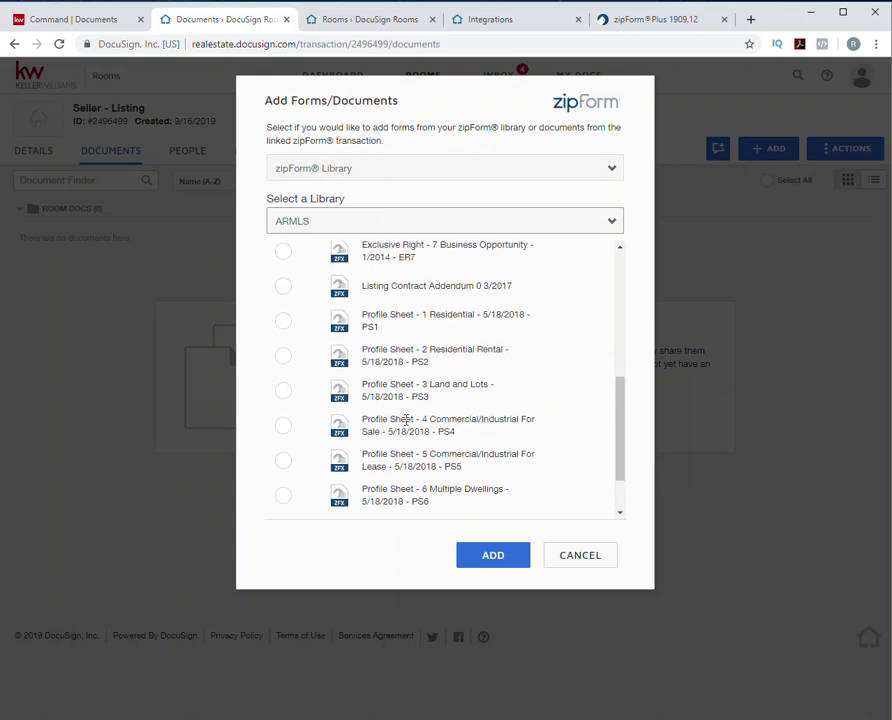
left_click(289, 360)
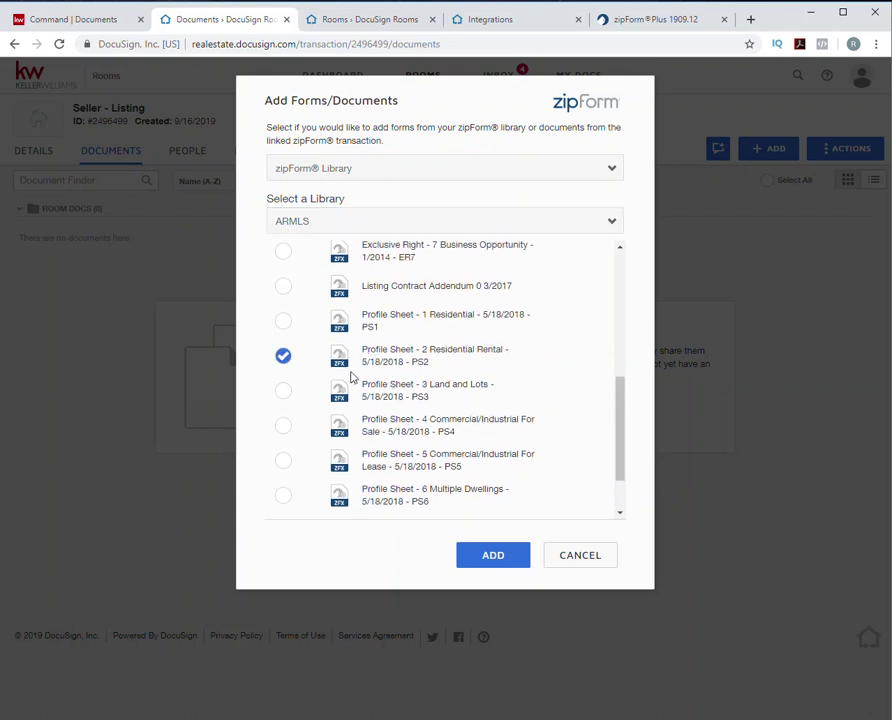
scroll(352, 378, "up", 1)
scroll(352, 380, "up", 1)
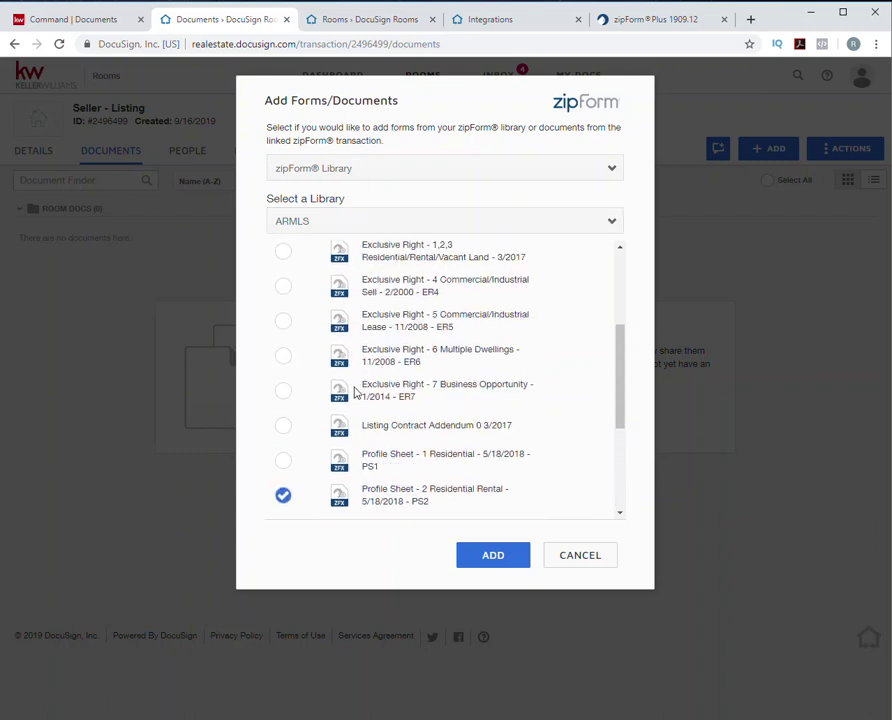
scroll(355, 395, "up", 2)
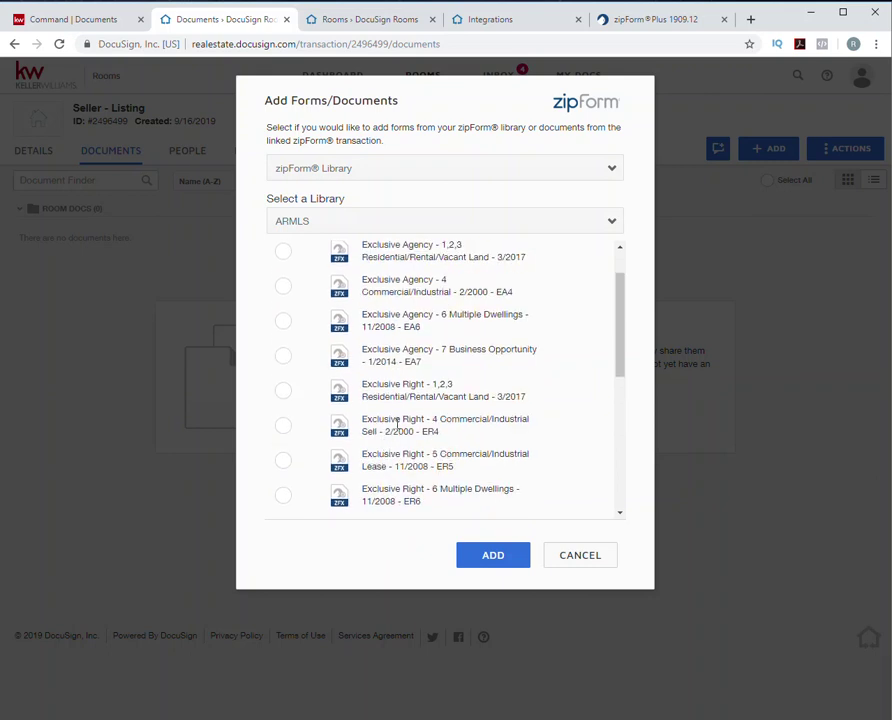
left_click(285, 392)
left_click(492, 558)
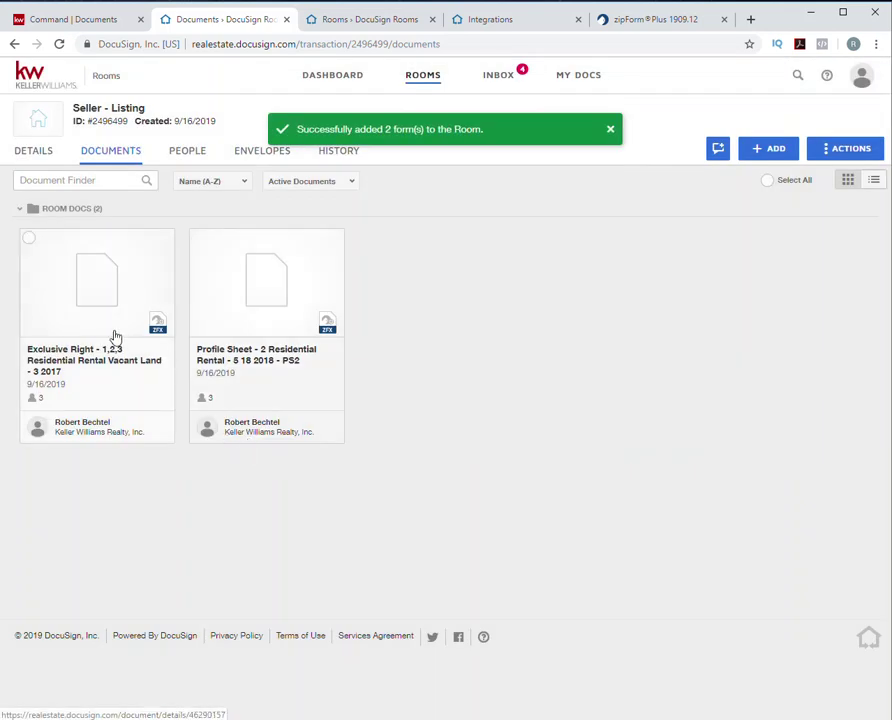
- Open the Profile Sheet form, skip the library renewal, look over its fields, and close it without saving
left_click(264, 298)
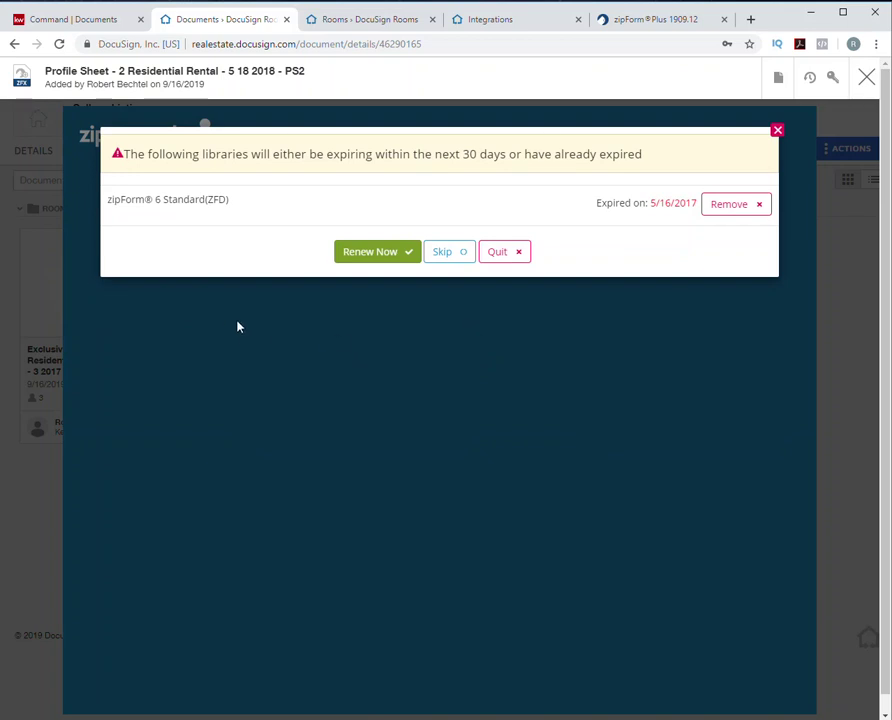
left_click(443, 253)
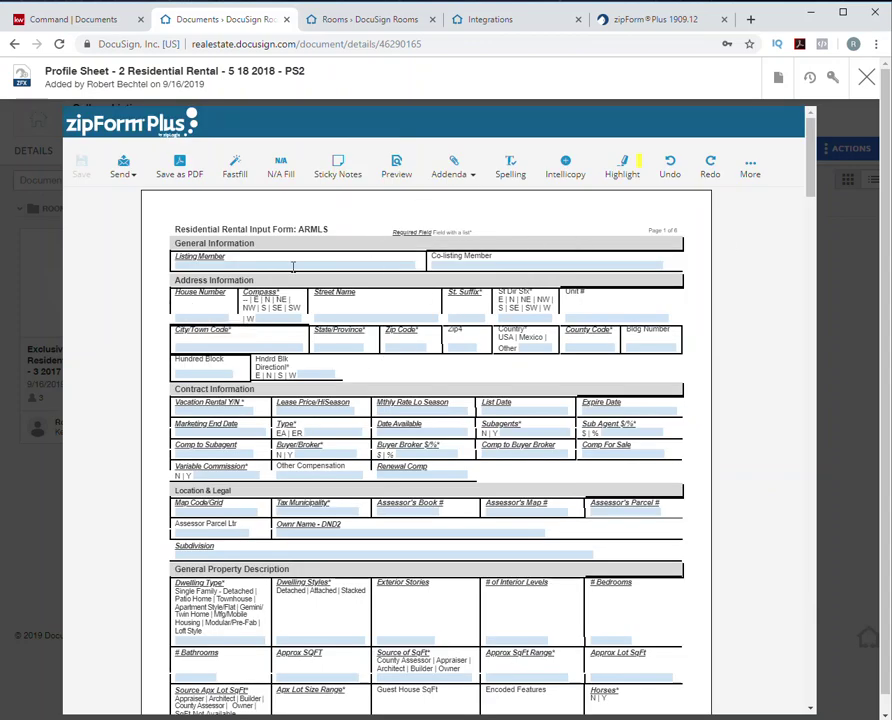
left_click(234, 266)
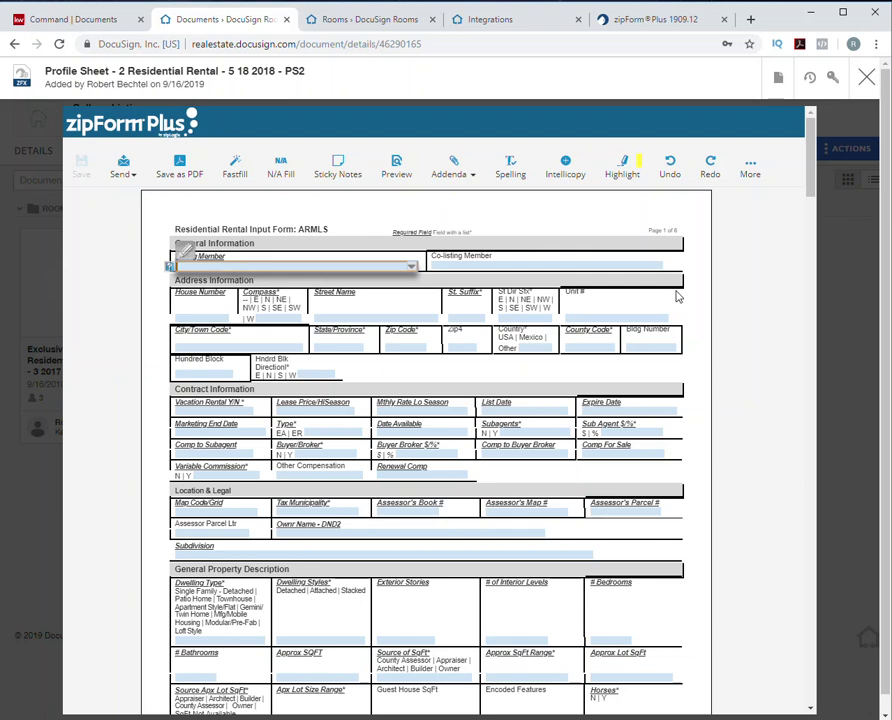
left_click(866, 77)
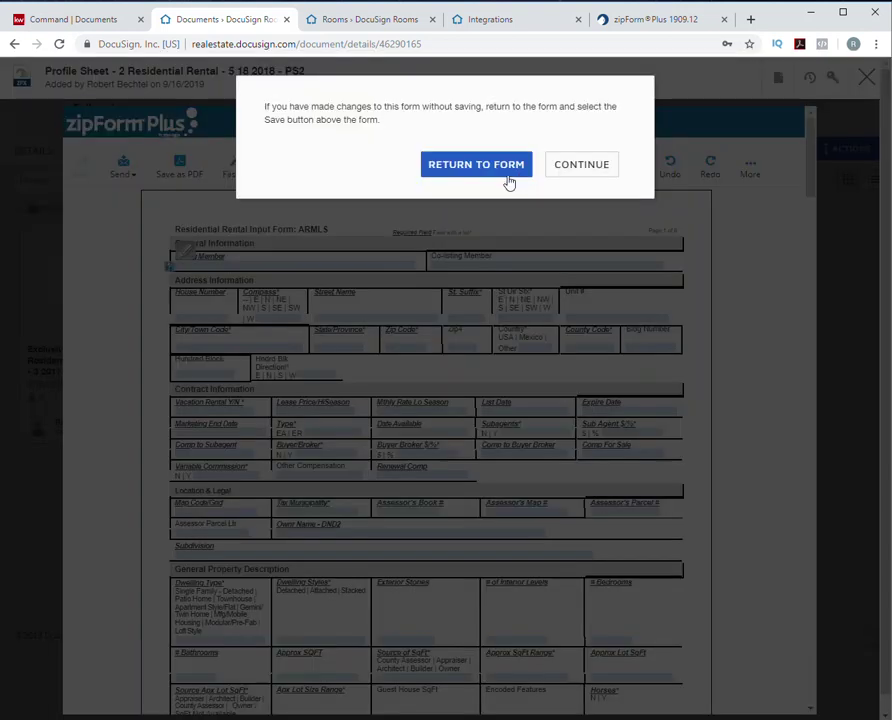
left_click(582, 166)
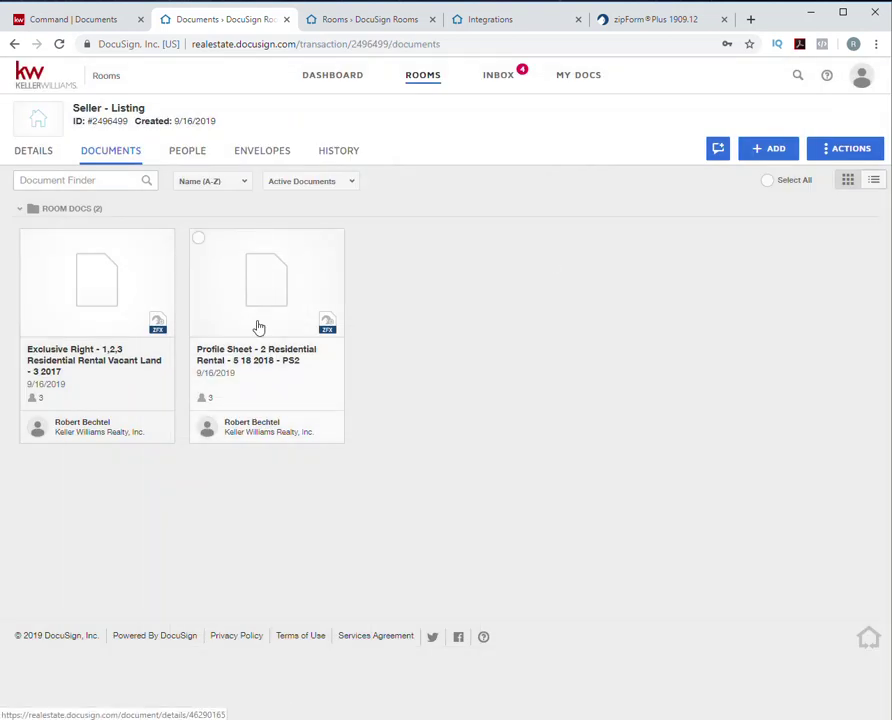
- Open the Exclusive Right listing contract, skip the library renewal, and go through it to the owner signature section
left_click(95, 289)
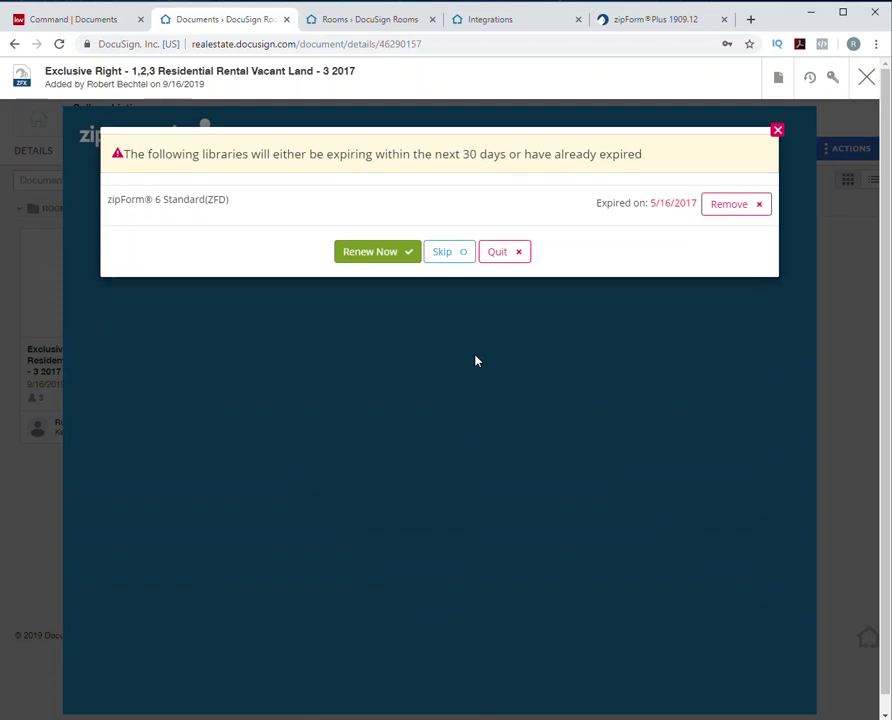
left_click(450, 254)
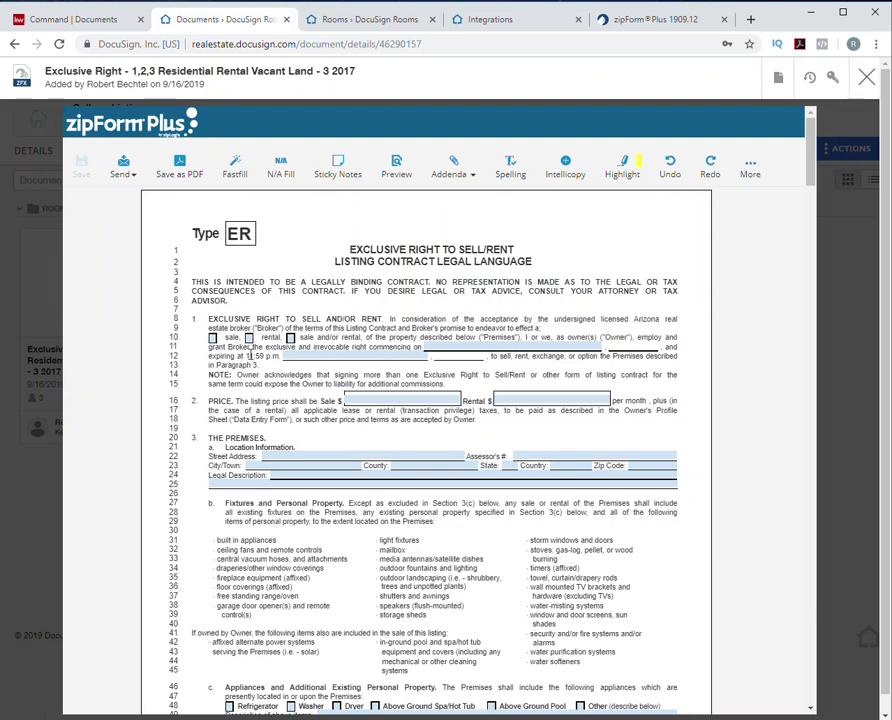
scroll(245, 360, "down", 10)
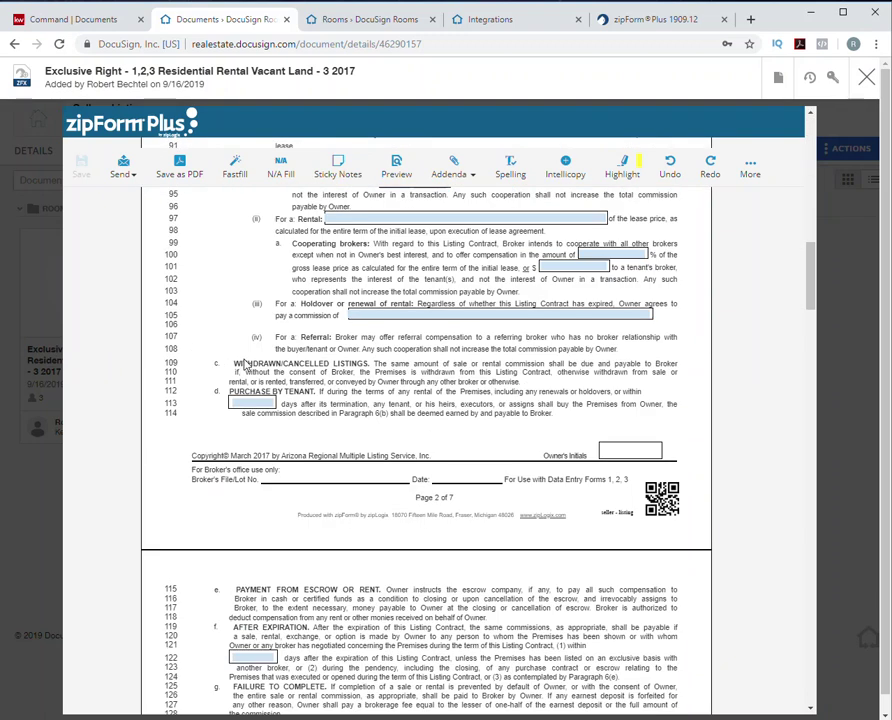
scroll(244, 360, "up", 1)
scroll(242, 368, "down", 10)
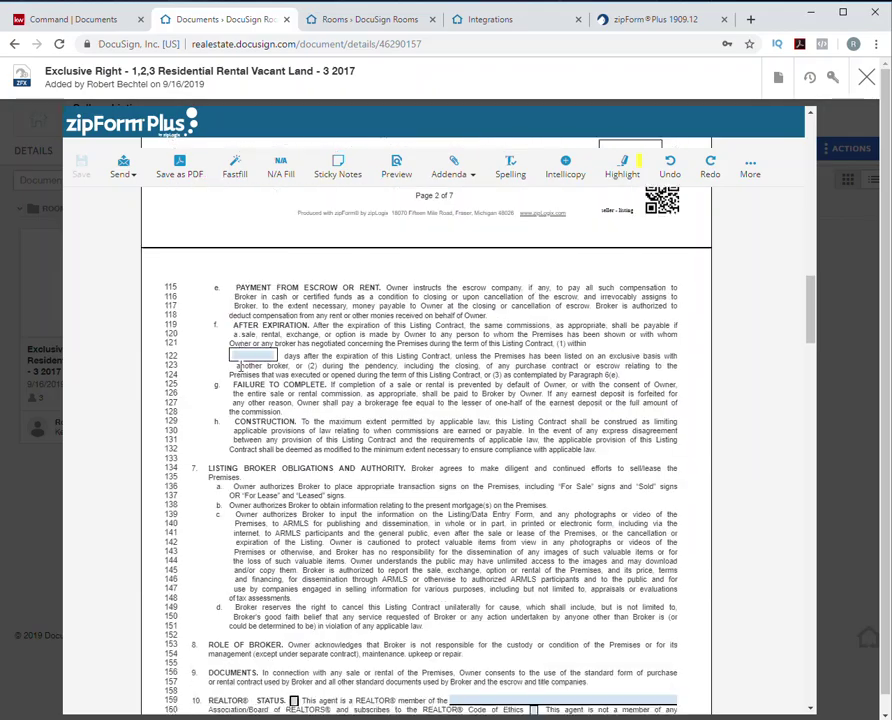
scroll(240, 375, "down", 20)
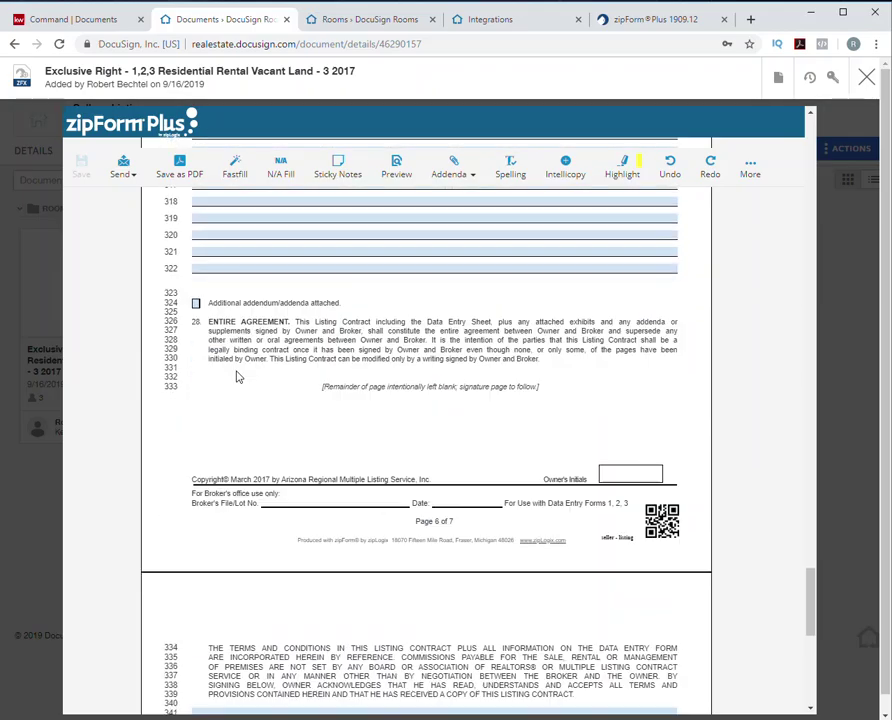
scroll(238, 376, "down", 3)
scroll(238, 380, "up", 3)
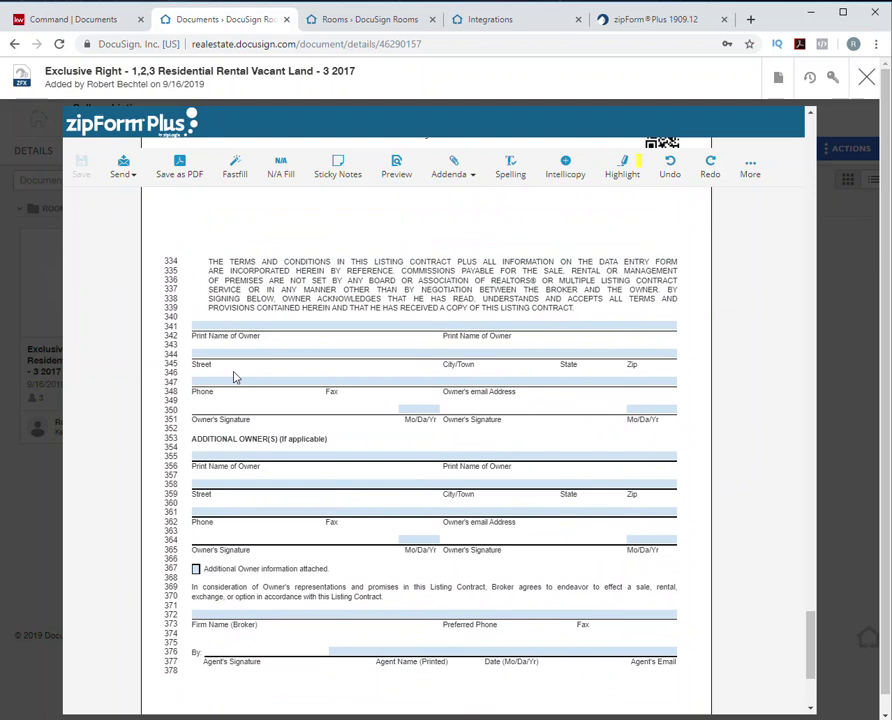
- Enter both owners' full names in the two Print Name of Owner fields, save the contract, and close it
left_click(234, 325)
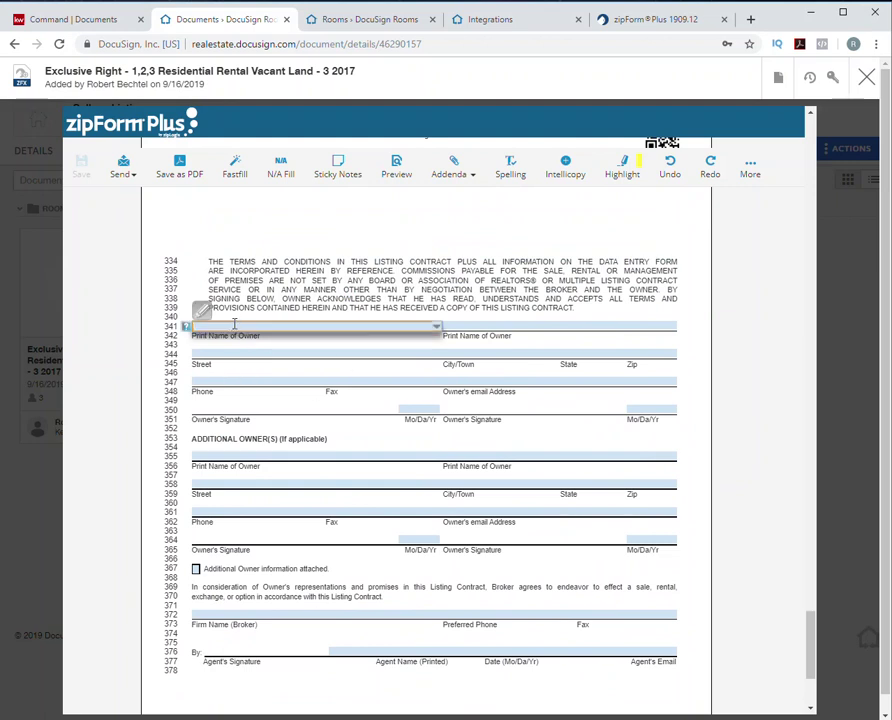
type("Sally s")
left_click(488, 325)
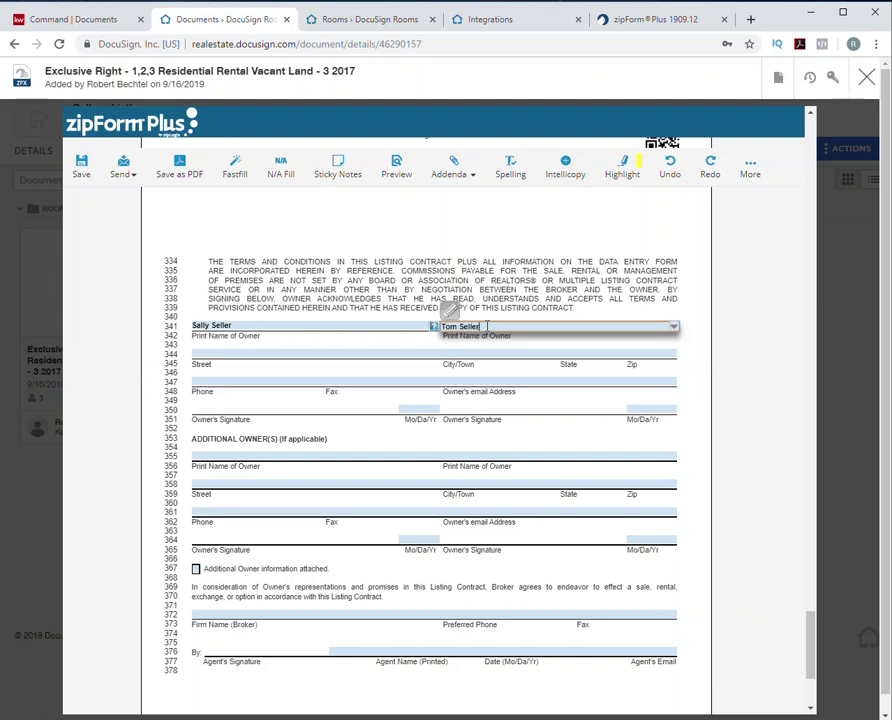
left_click(519, 242)
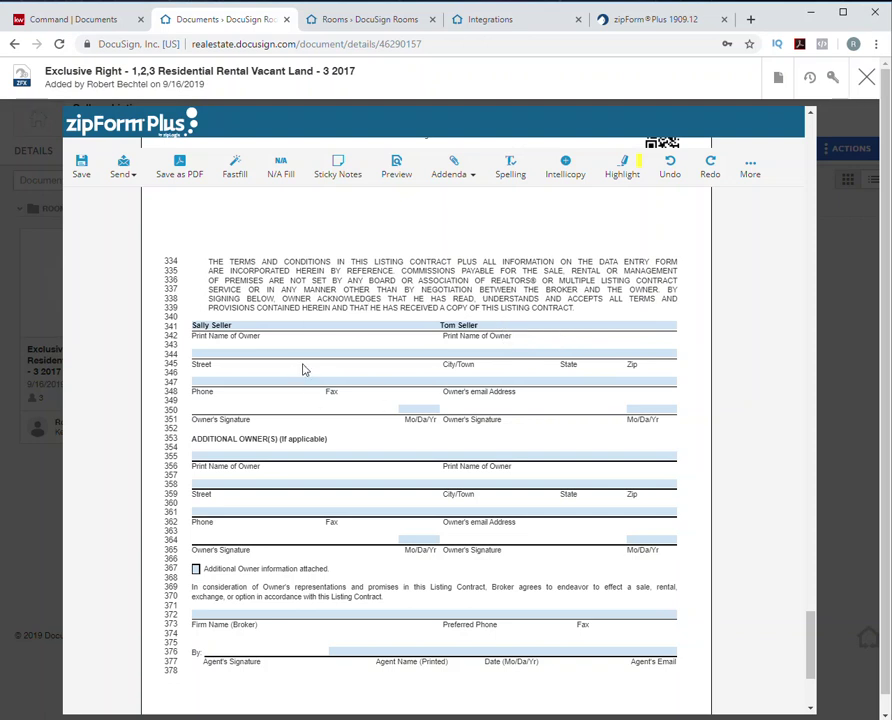
left_click(81, 170)
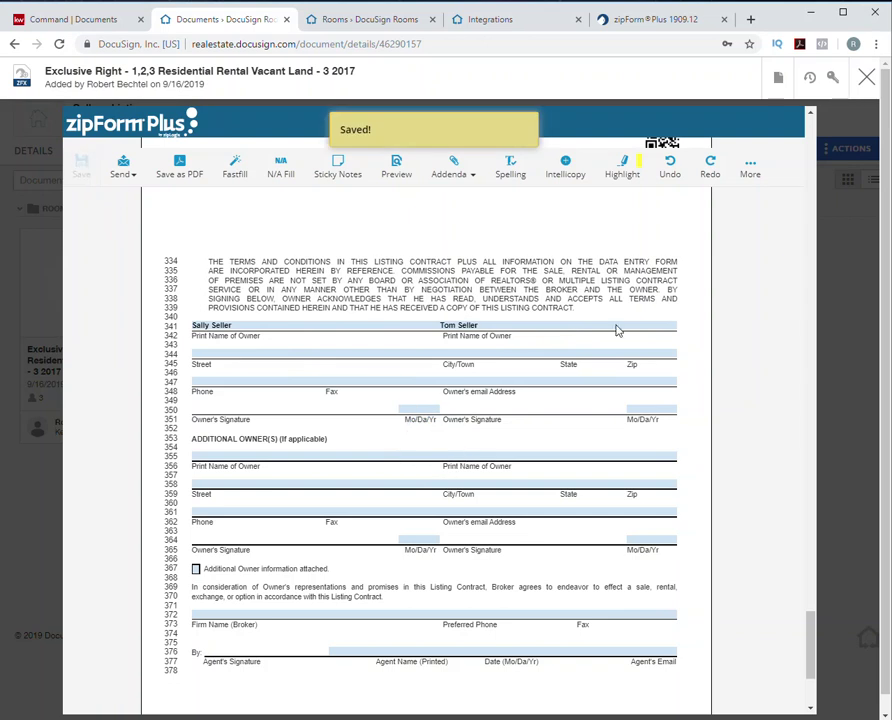
left_click(868, 79)
left_click(591, 163)
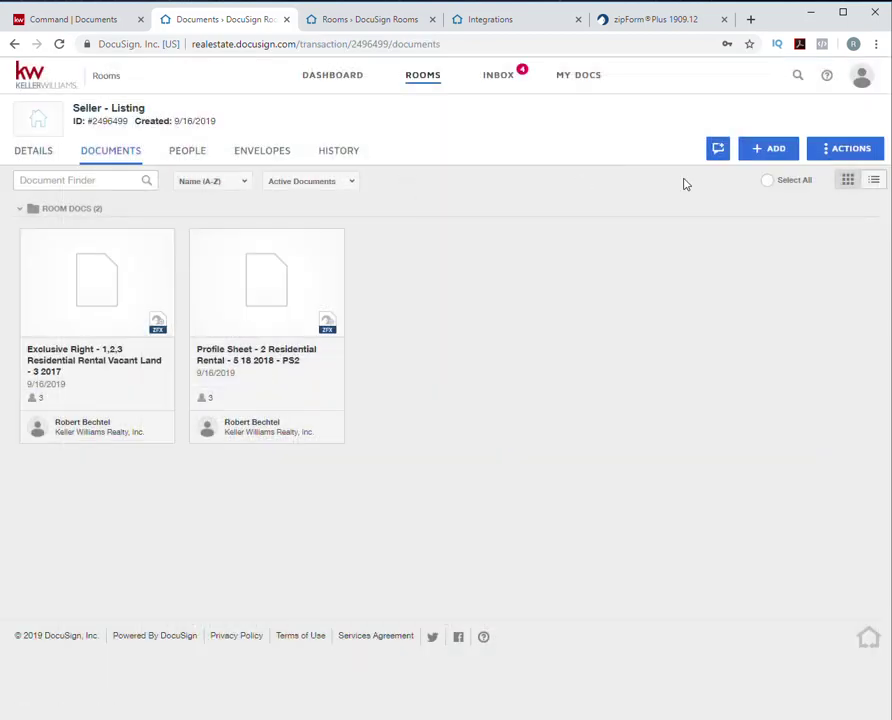
left_click(776, 150)
left_click(755, 247)
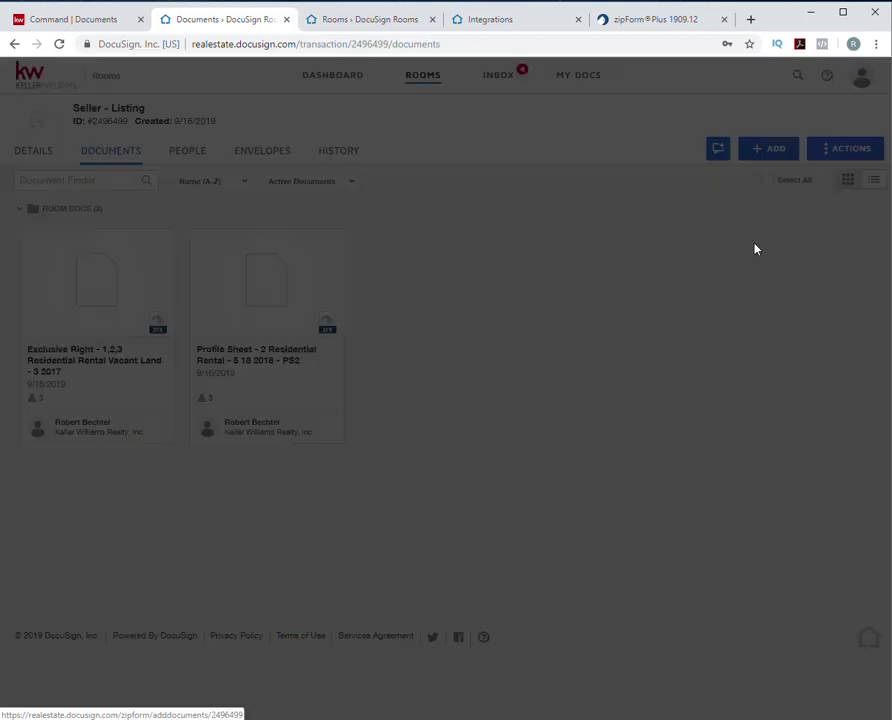
left_click(456, 172)
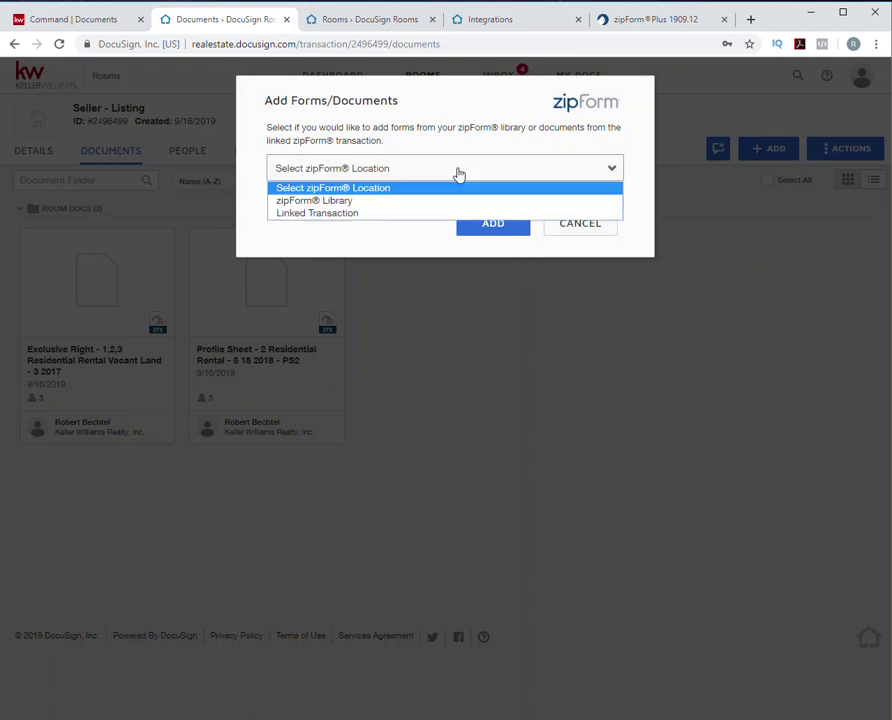
left_click(584, 225)
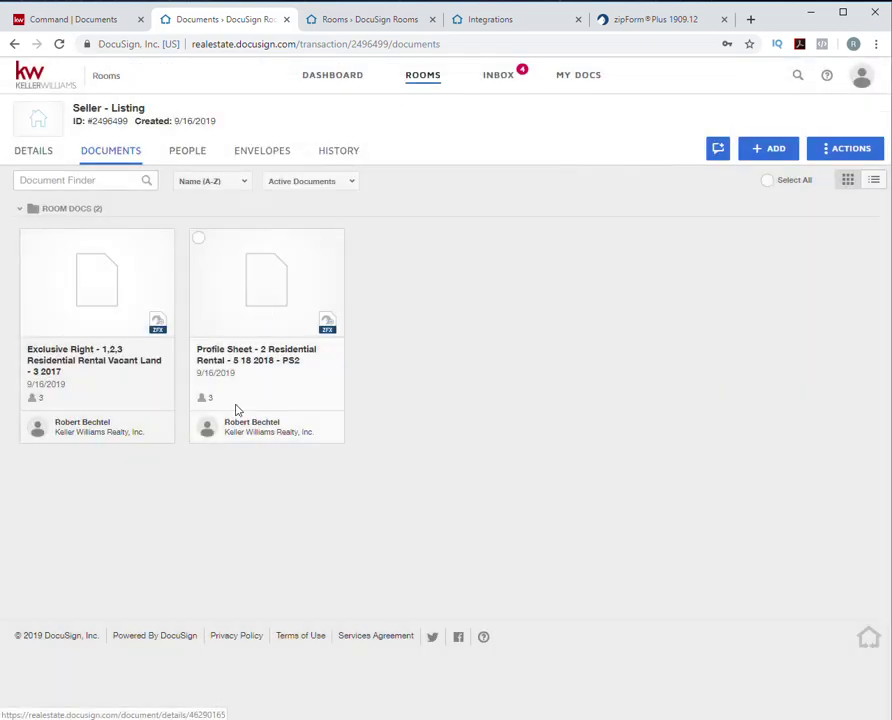
- Open the Profile Sheet form past the library renewal notice, check the owner names in its signature section, and close it
left_click(248, 309)
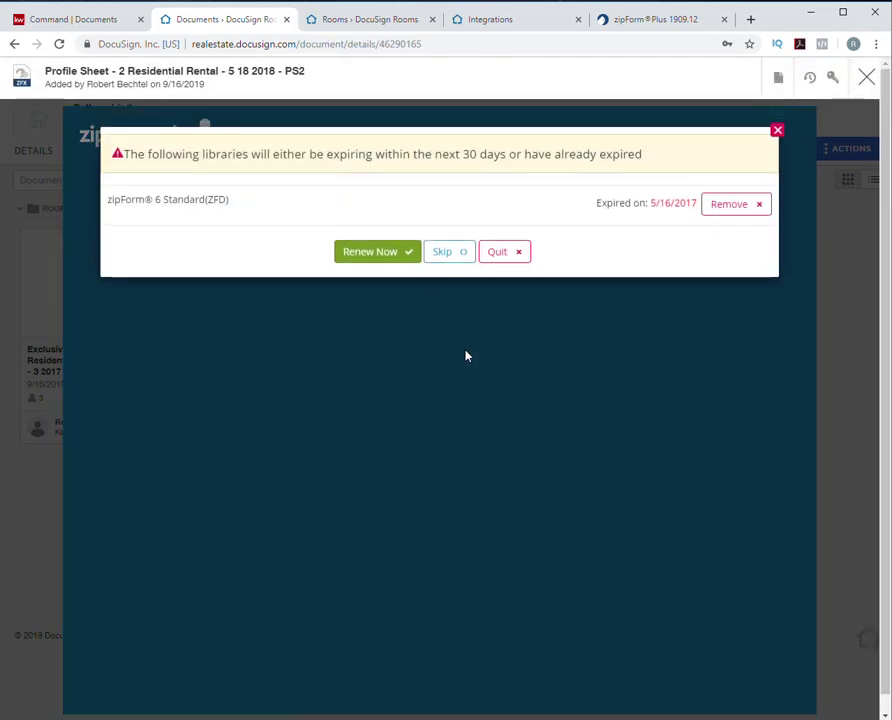
left_click(442, 253)
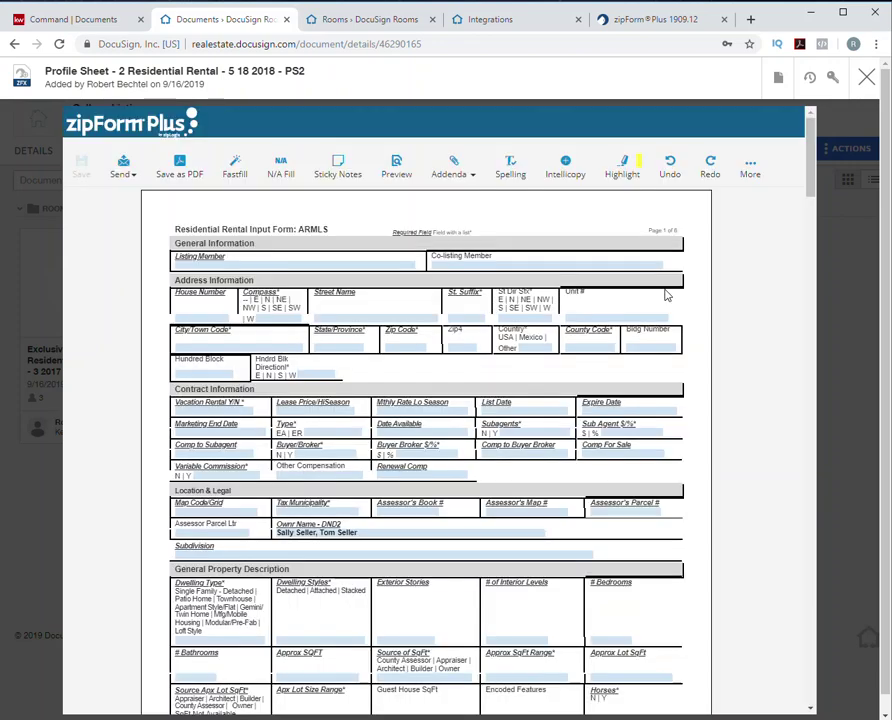
left_click_drag(812, 176, 811, 684)
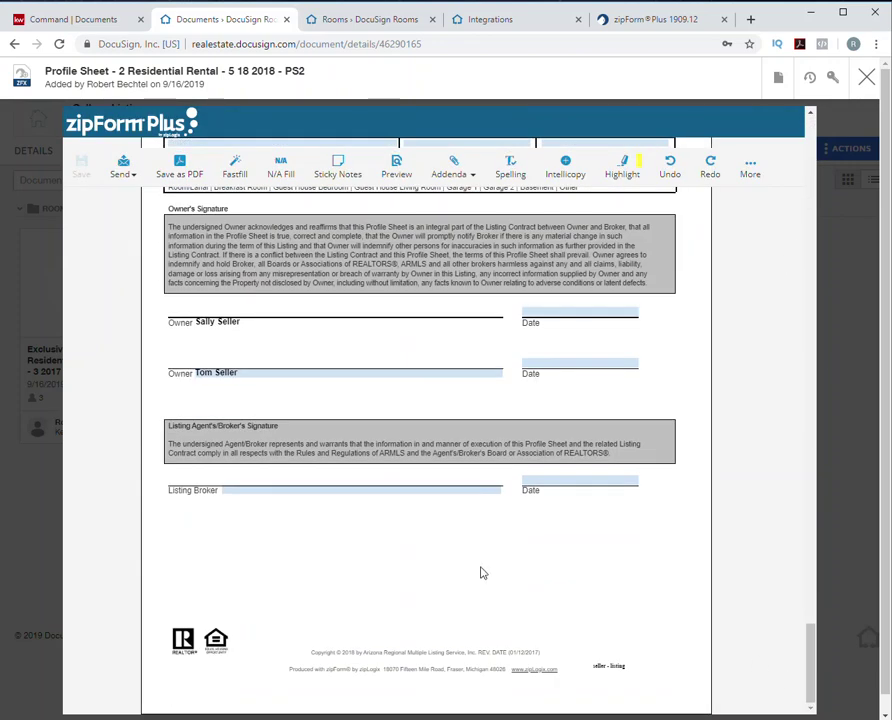
scroll(488, 566, "up", 1)
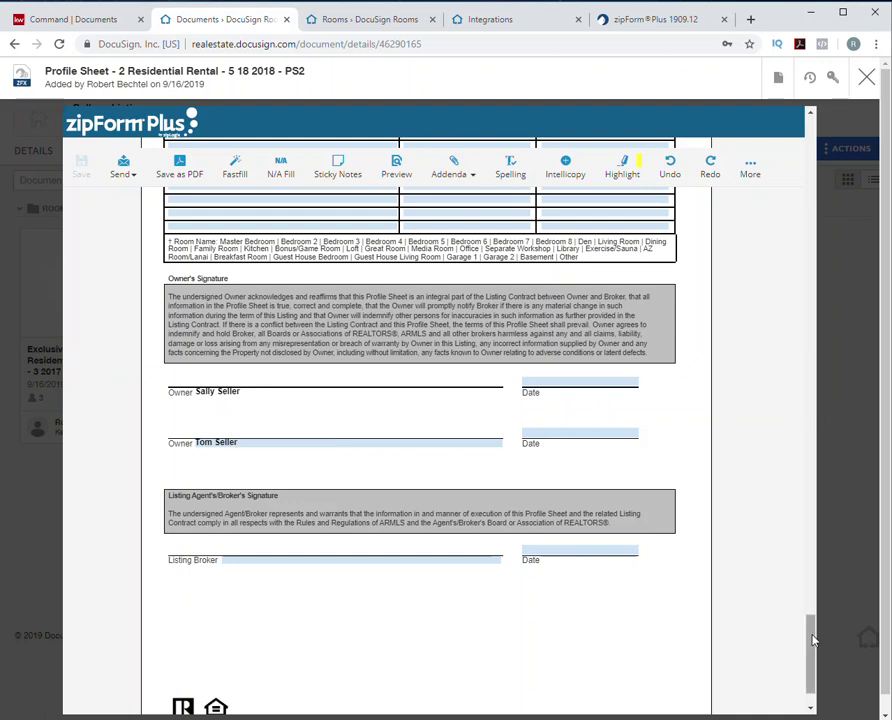
scroll(760, 626, "down", 1)
scroll(748, 616, "up", 7)
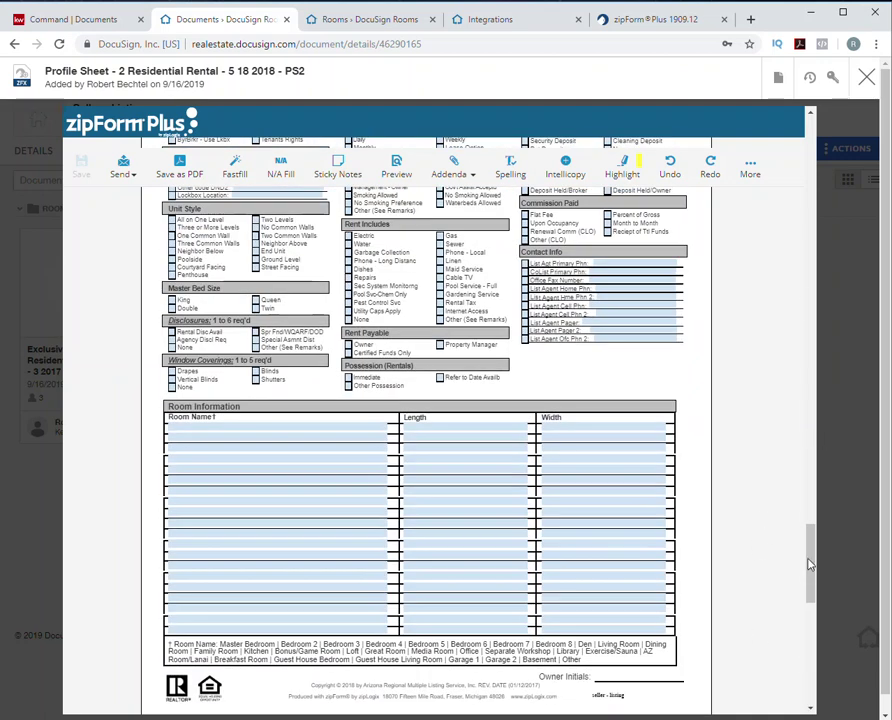
scroll(809, 556, "up", 2)
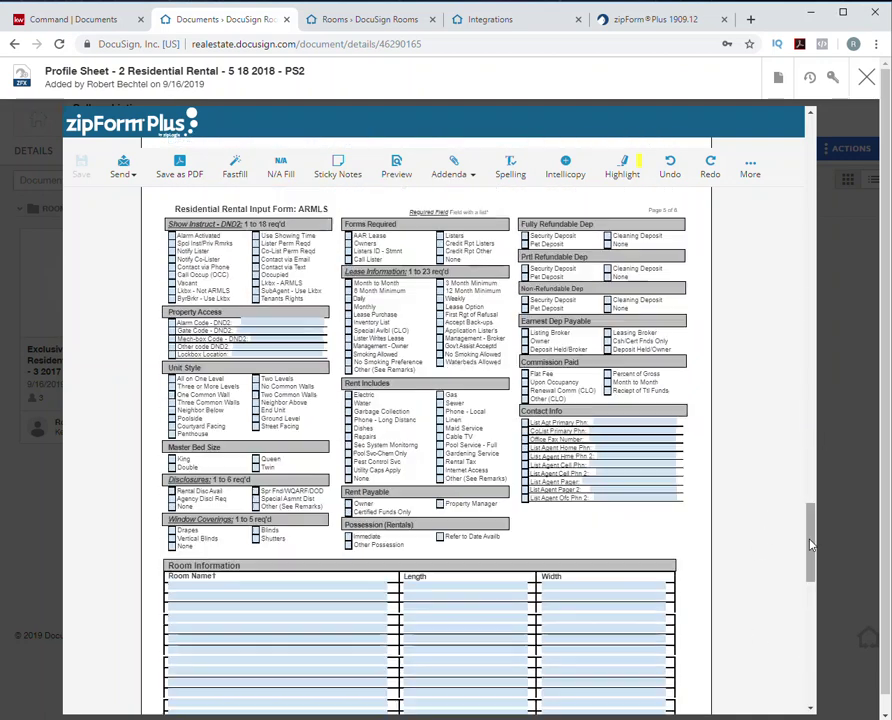
left_click(865, 78)
left_click(574, 166)
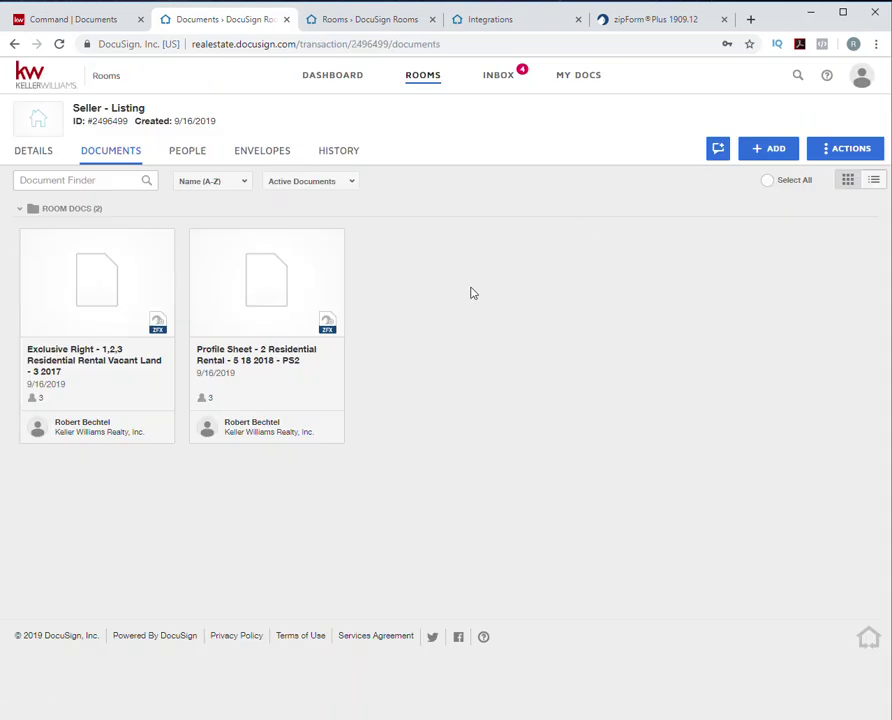
- Add the Addendum form from the ARMLS zipForm library to the room
left_click(765, 152)
left_click(742, 240)
left_click(395, 168)
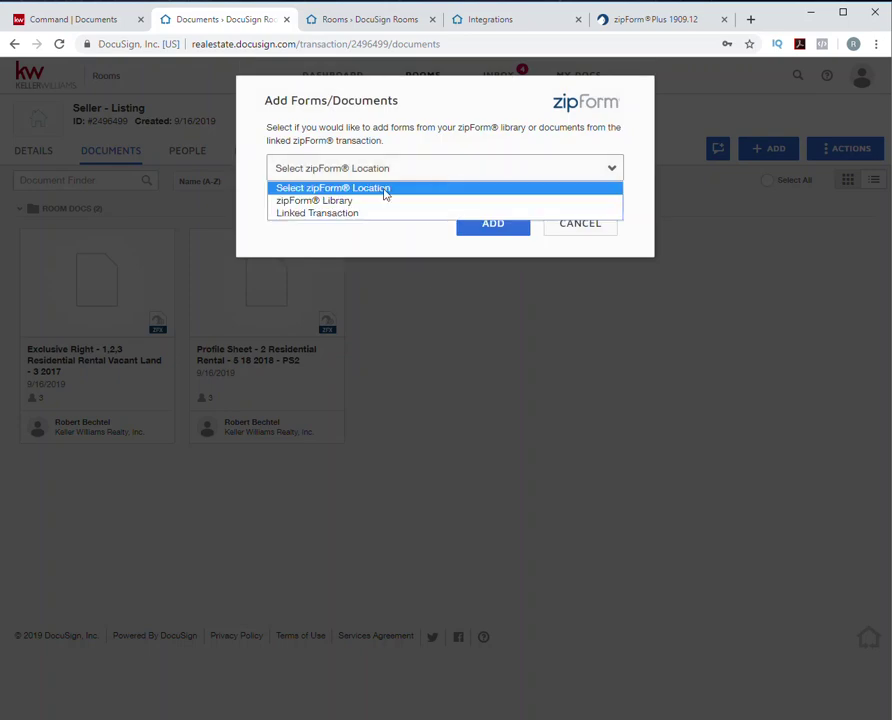
left_click(380, 202)
left_click(480, 226)
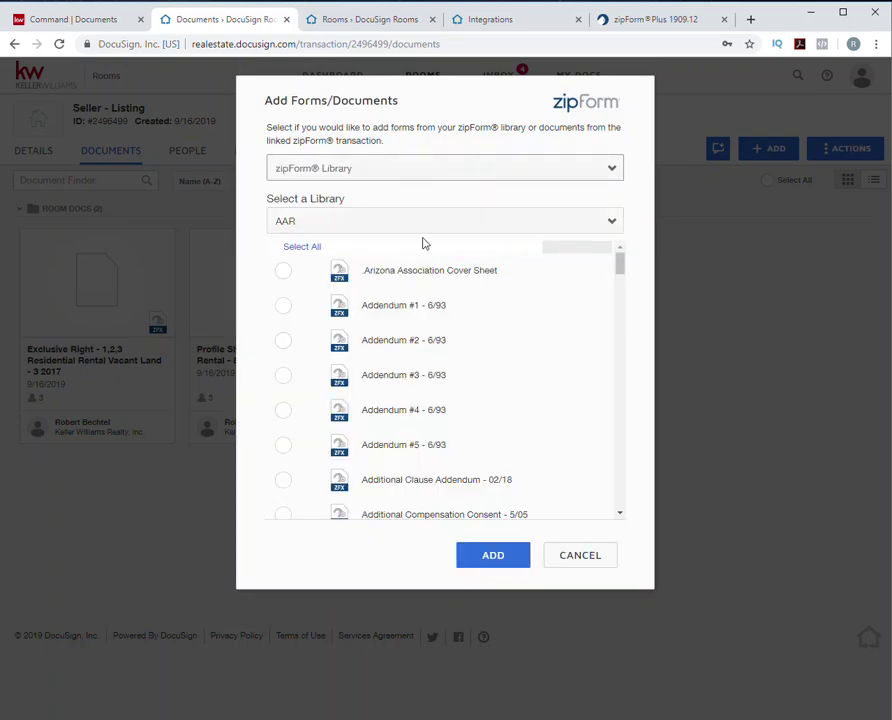
left_click(416, 224)
left_click(413, 267)
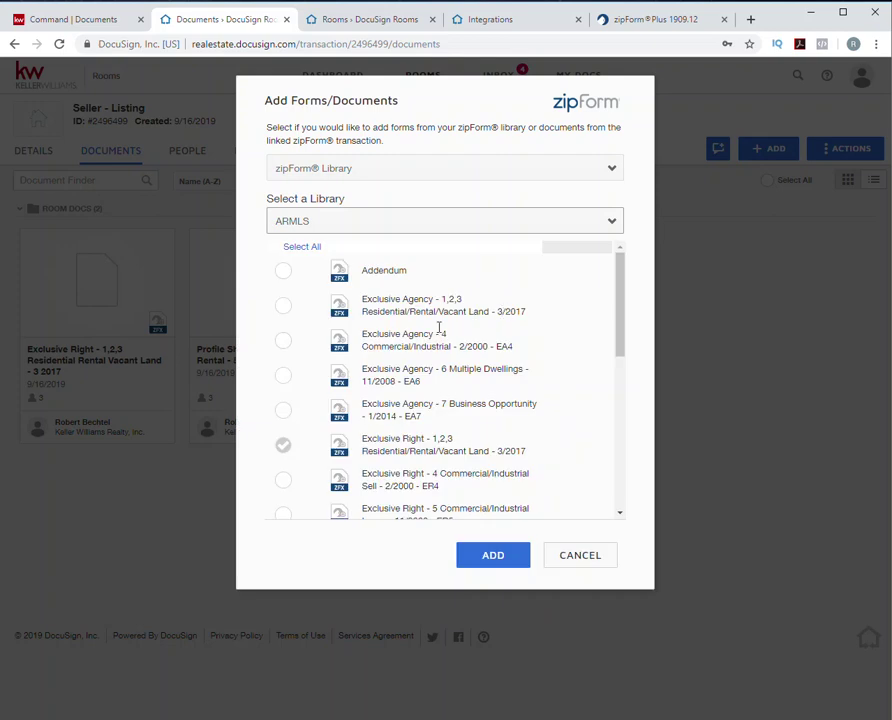
left_click(283, 270)
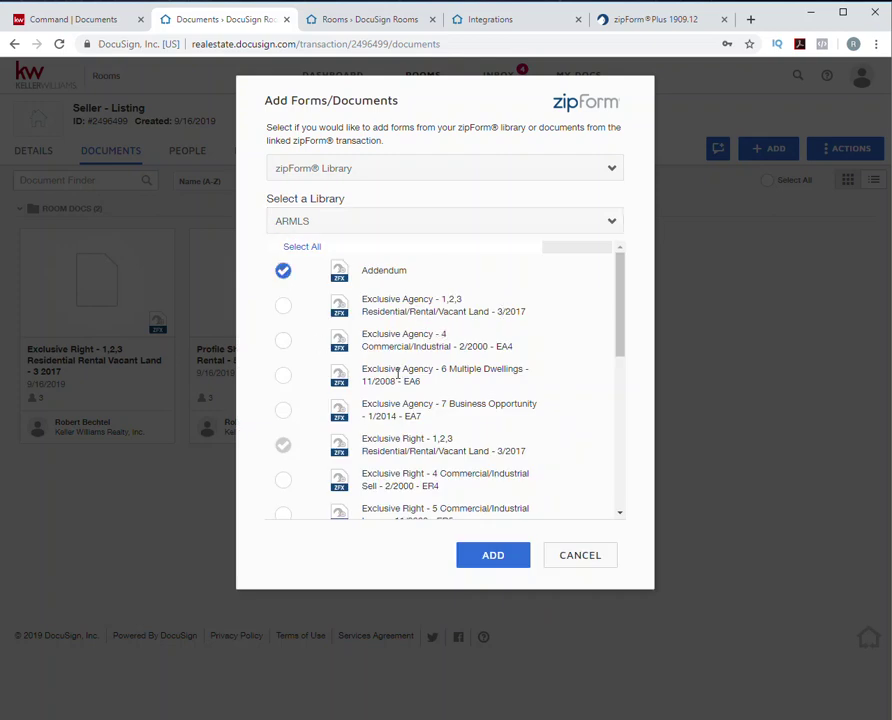
left_click(494, 558)
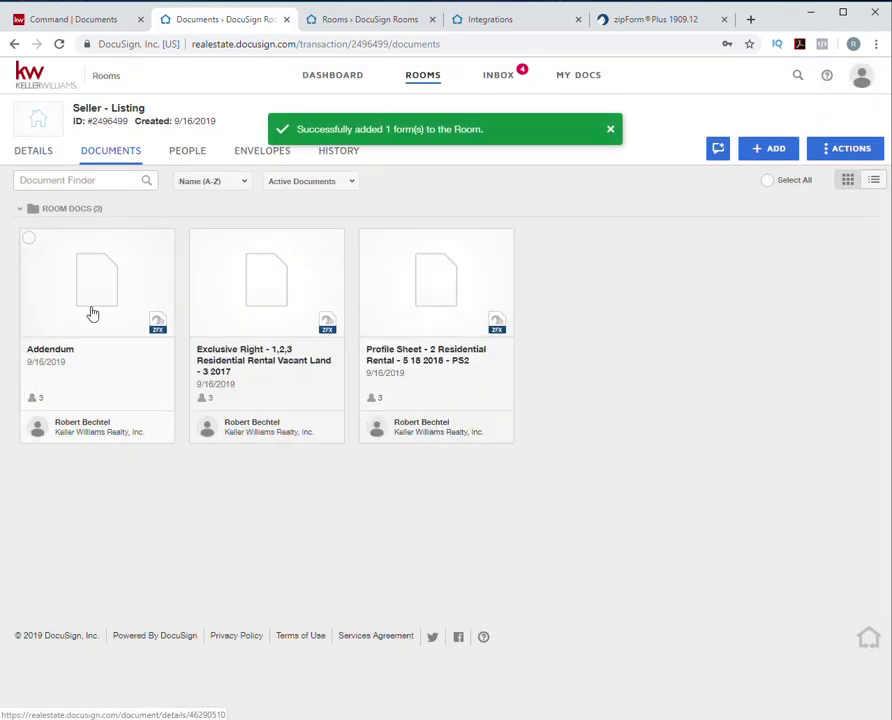
- Open the Addendum past the library renewal notice, examine its property and signature fields, and close it
left_click(92, 314)
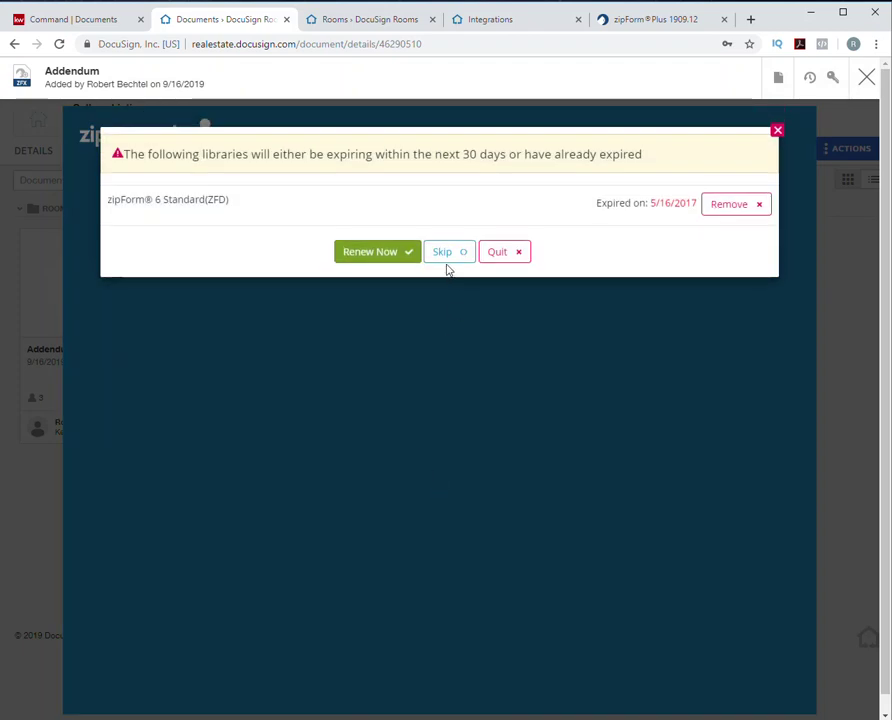
left_click(444, 253)
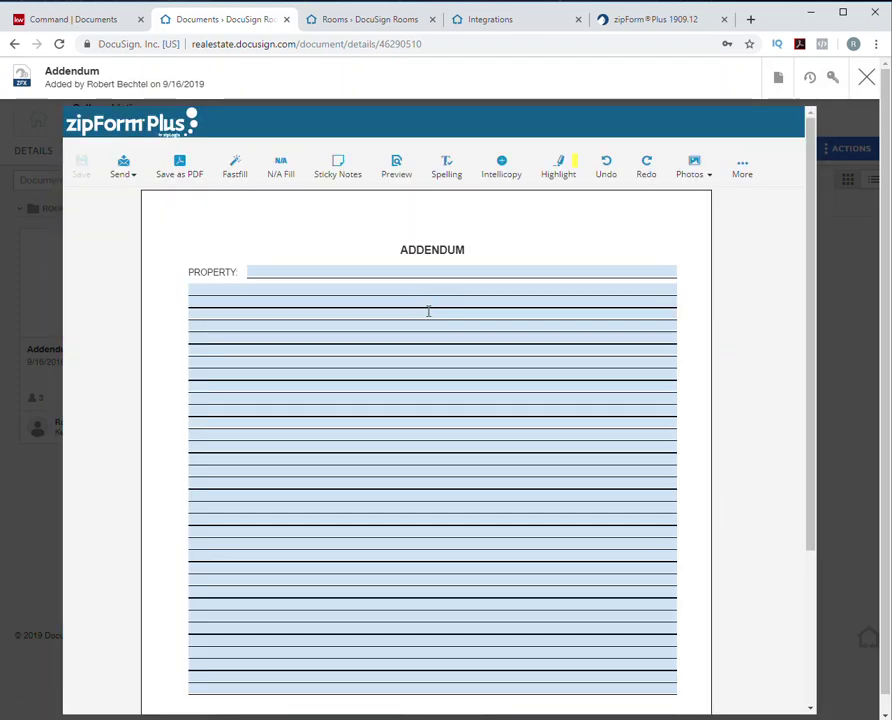
scroll(430, 314, "down", 3)
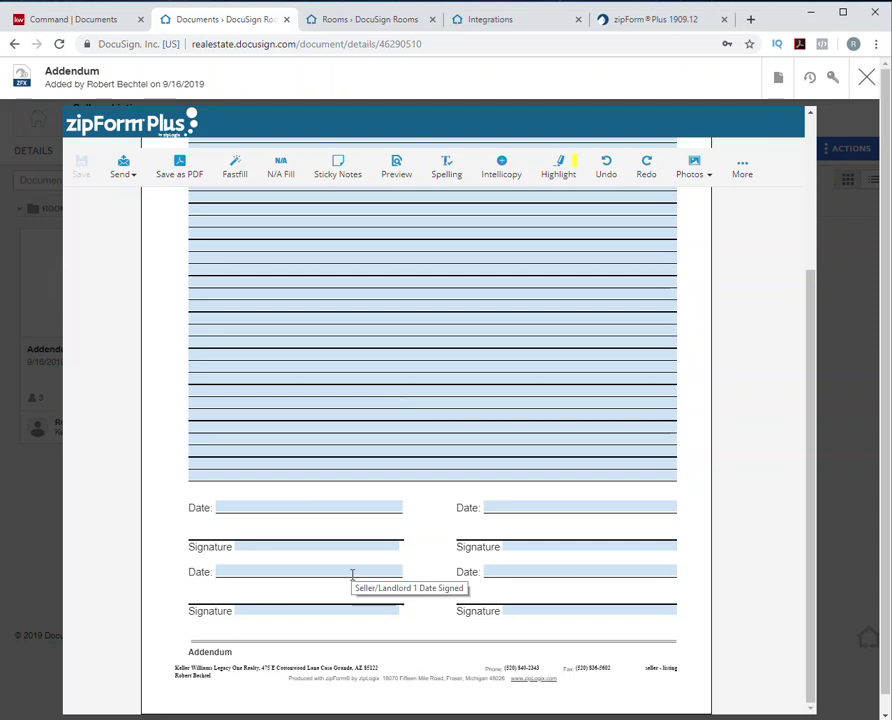
scroll(352, 576, "up", 5)
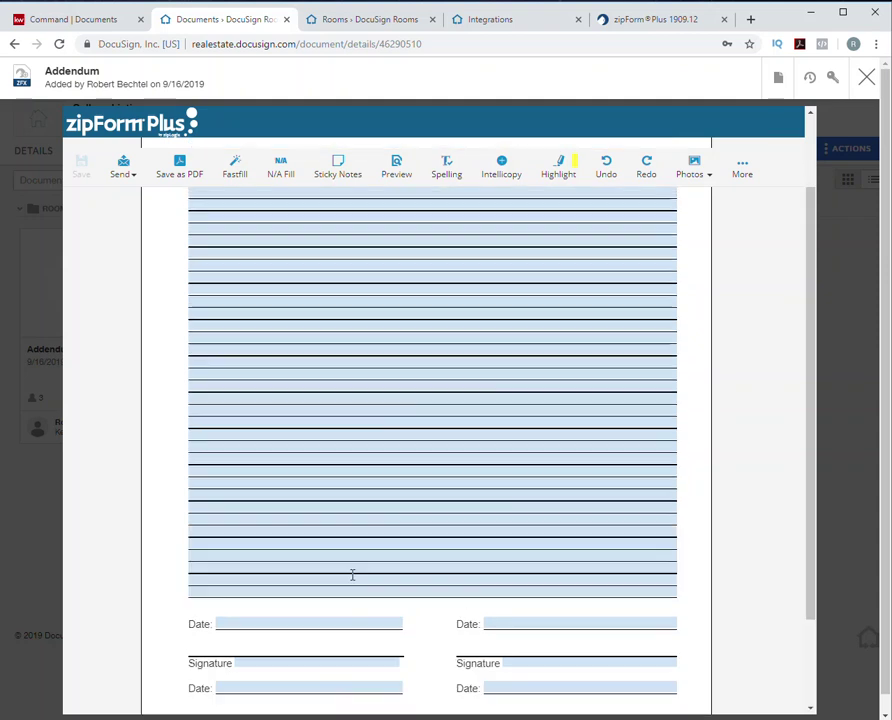
scroll(572, 372, "down", 5)
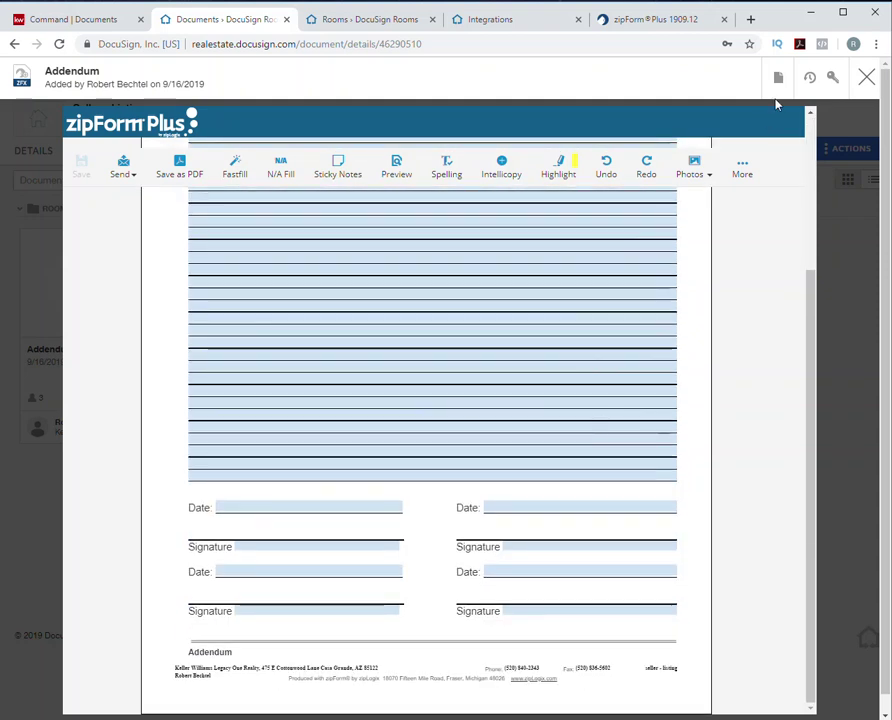
left_click(866, 77)
left_click(591, 168)
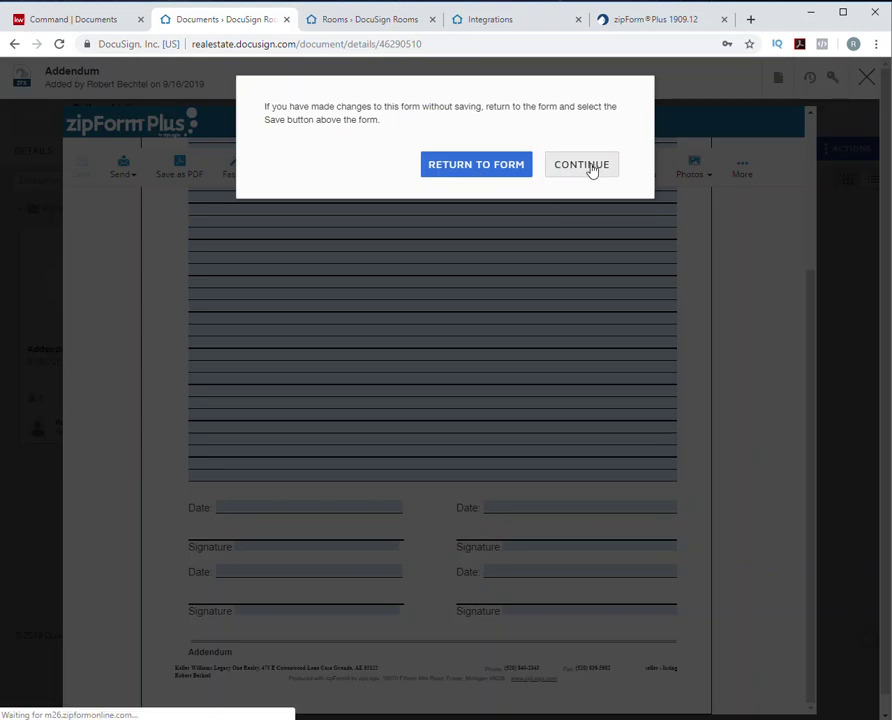
- Add the Listing Contract Addendum 0 3/2017 form from the ARMLS zipForm library to the room
left_click(772, 149)
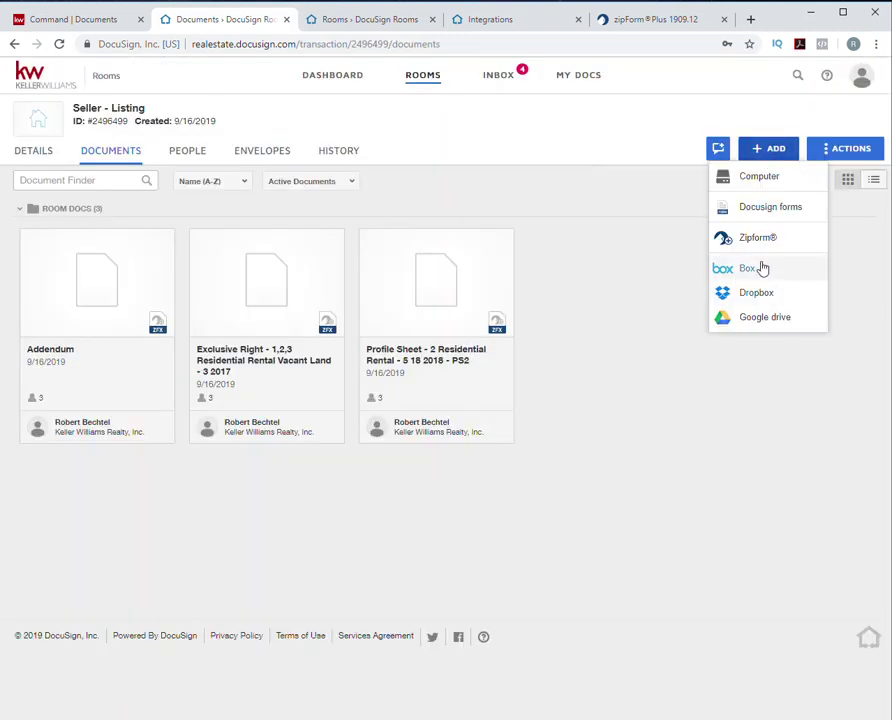
left_click(762, 237)
left_click(440, 168)
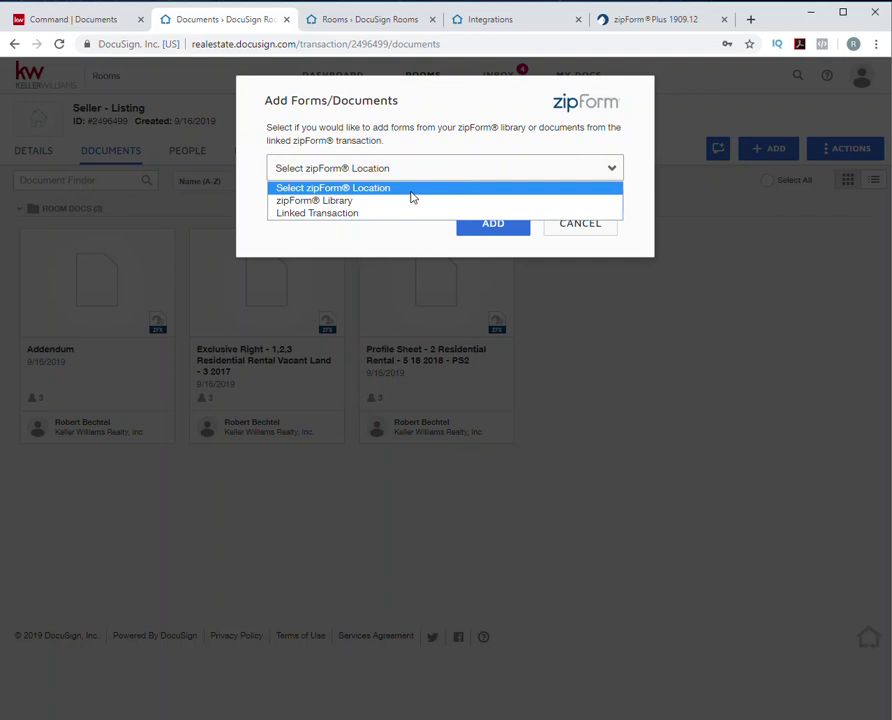
left_click(412, 199)
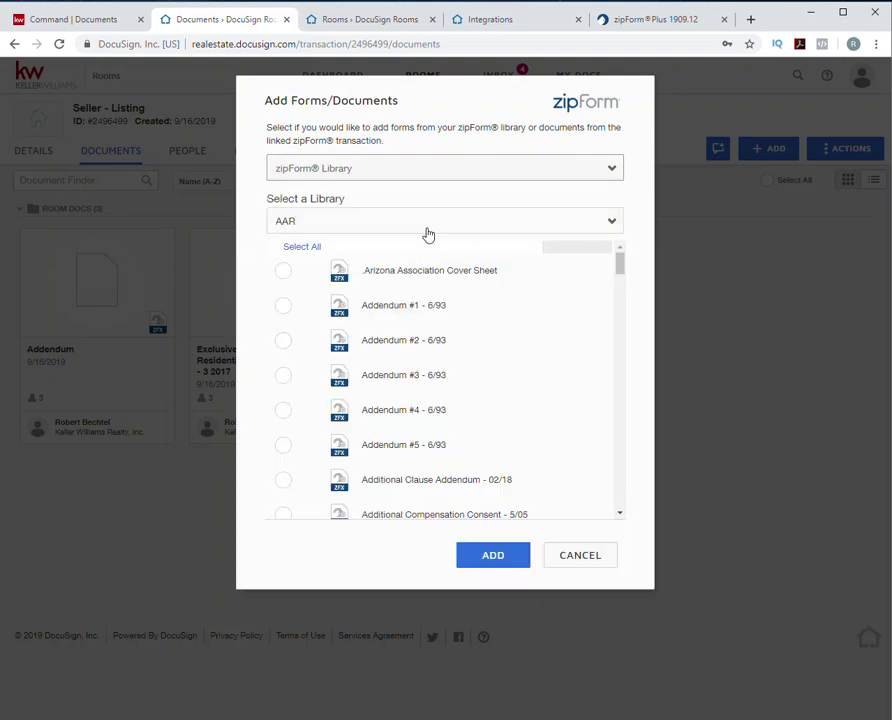
left_click(428, 228)
left_click(412, 262)
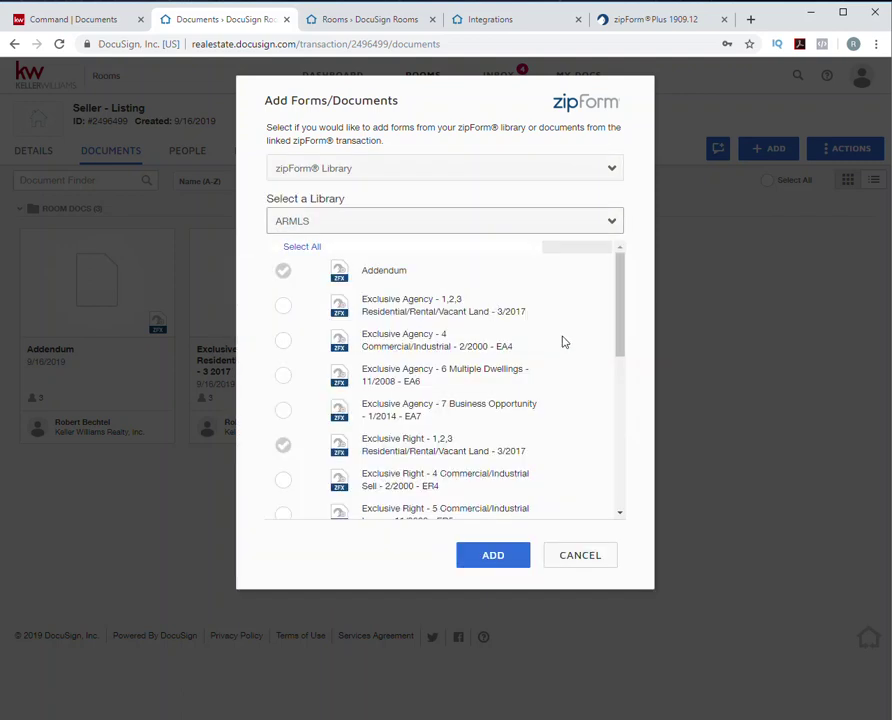
left_click_drag(622, 293, 627, 401)
left_click(284, 332)
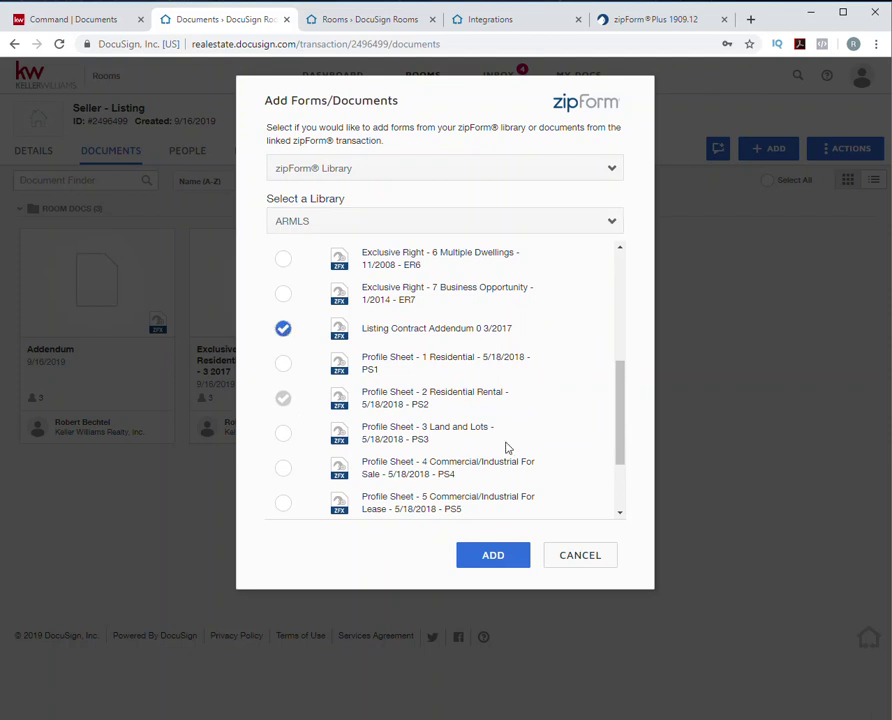
left_click(500, 561)
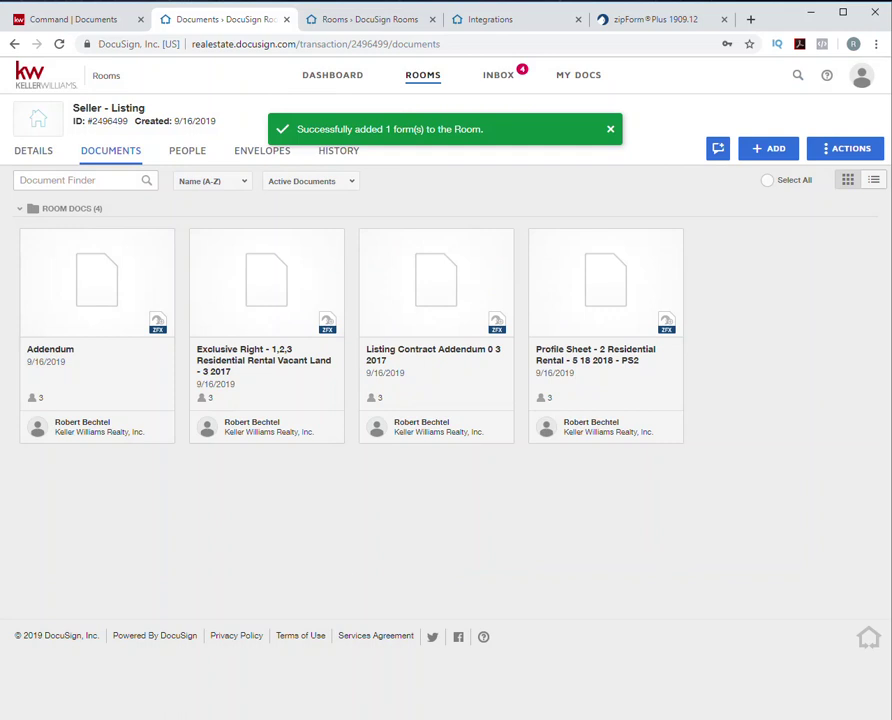
- Open the Listing Contract Addendum past the library renewal notice, examine its terms and owner name fields, and close it
left_click(454, 380)
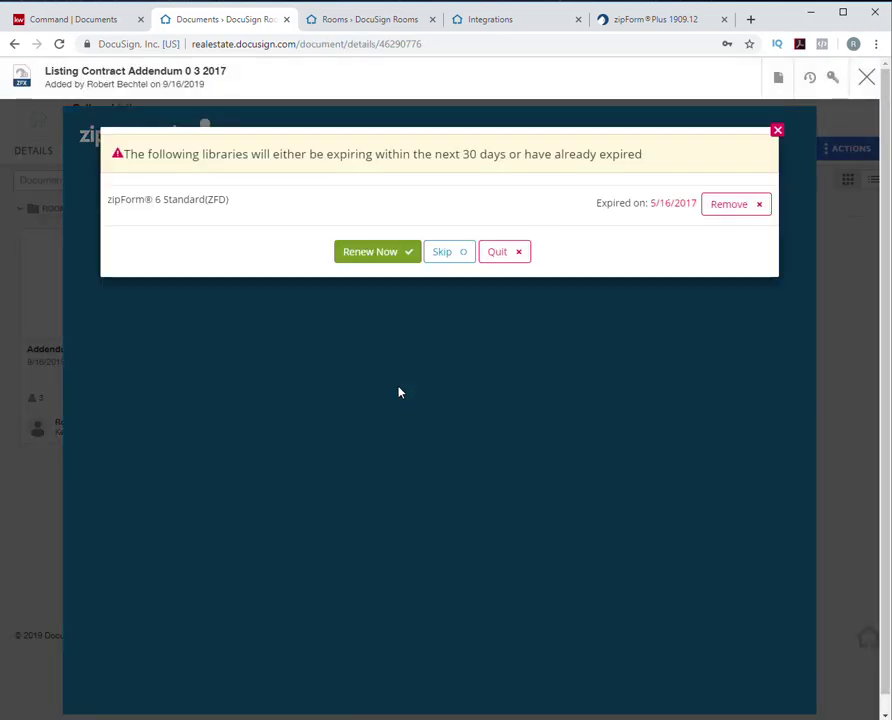
left_click(450, 254)
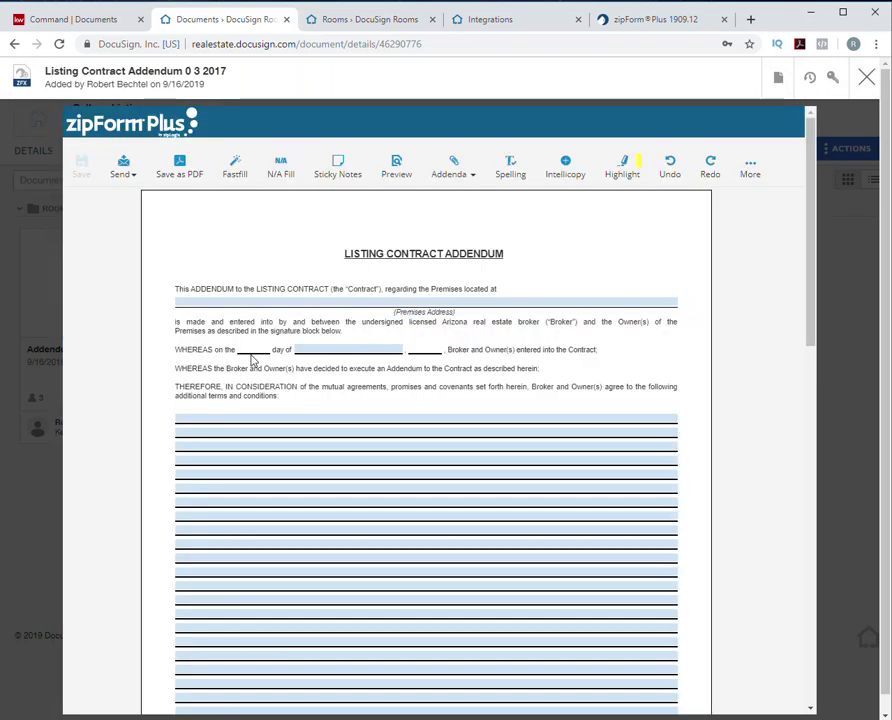
scroll(137, 380, "down", 5)
scroll(156, 437, "down", 2)
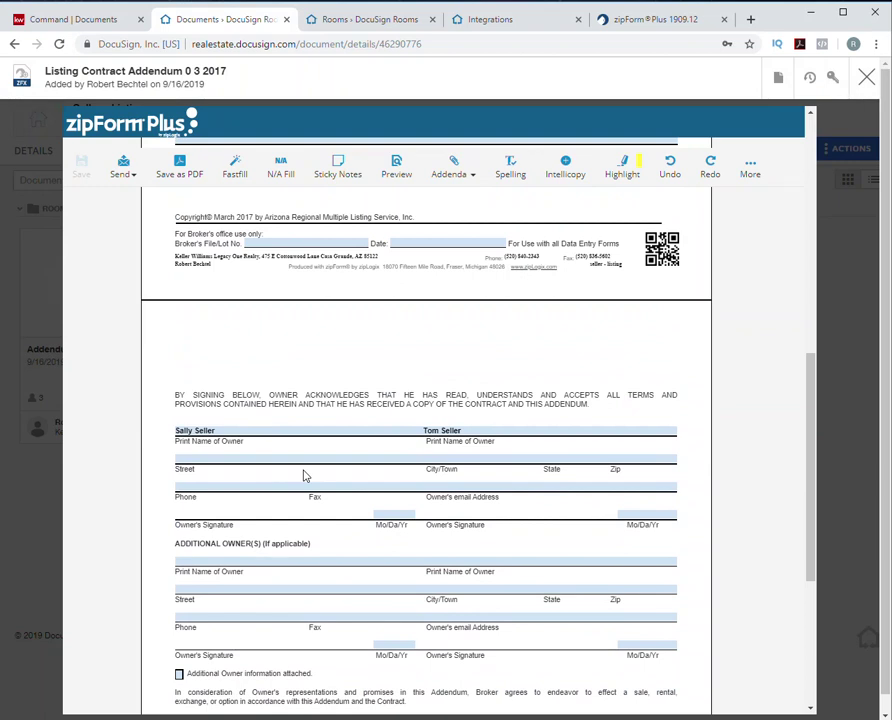
scroll(330, 468, "up", 6)
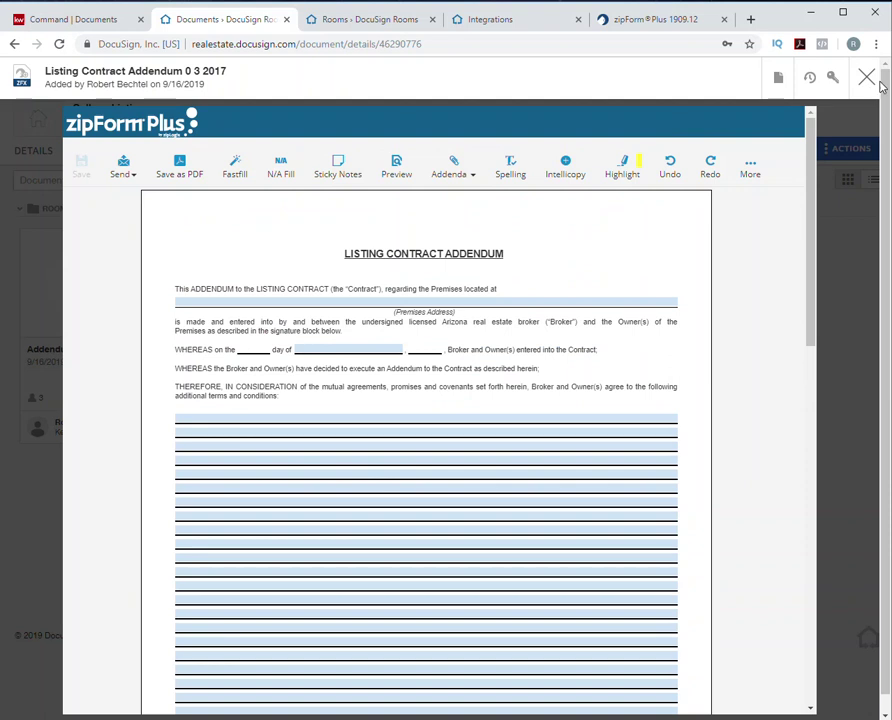
left_click(865, 80)
left_click(592, 170)
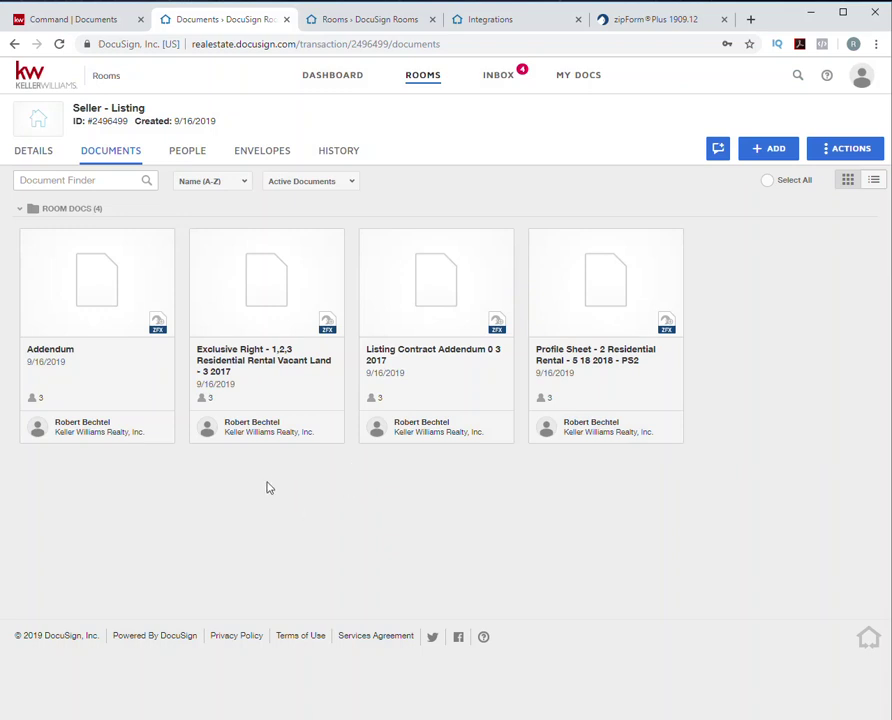
- Start a signature envelope from the Exclusive Right - 1,2,3 Residential Rental Vacant Land - 3 2017 document in the Seller - Listing room
left_click(198, 238)
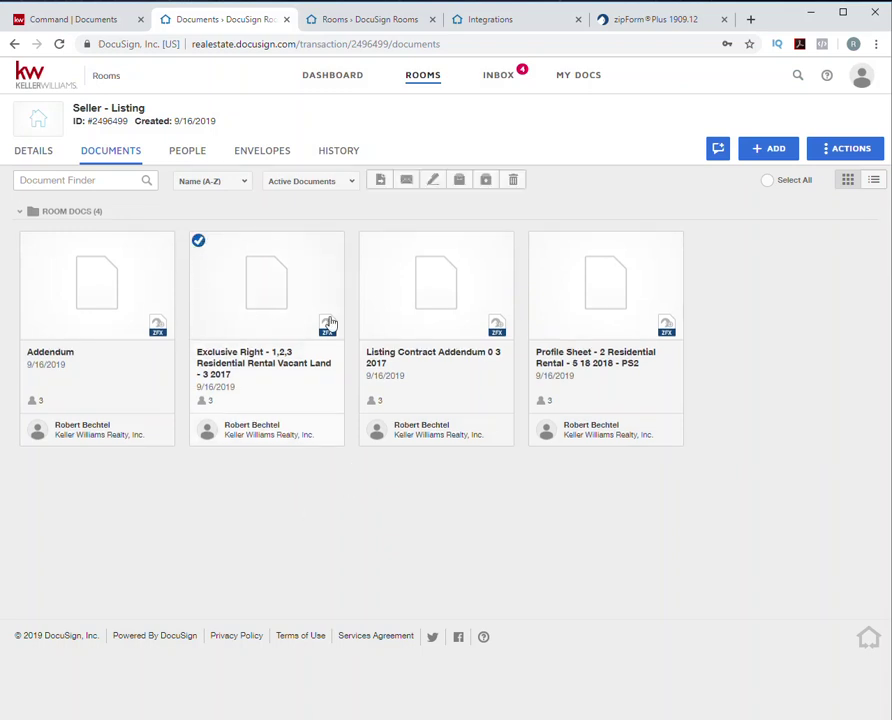
left_click(434, 187)
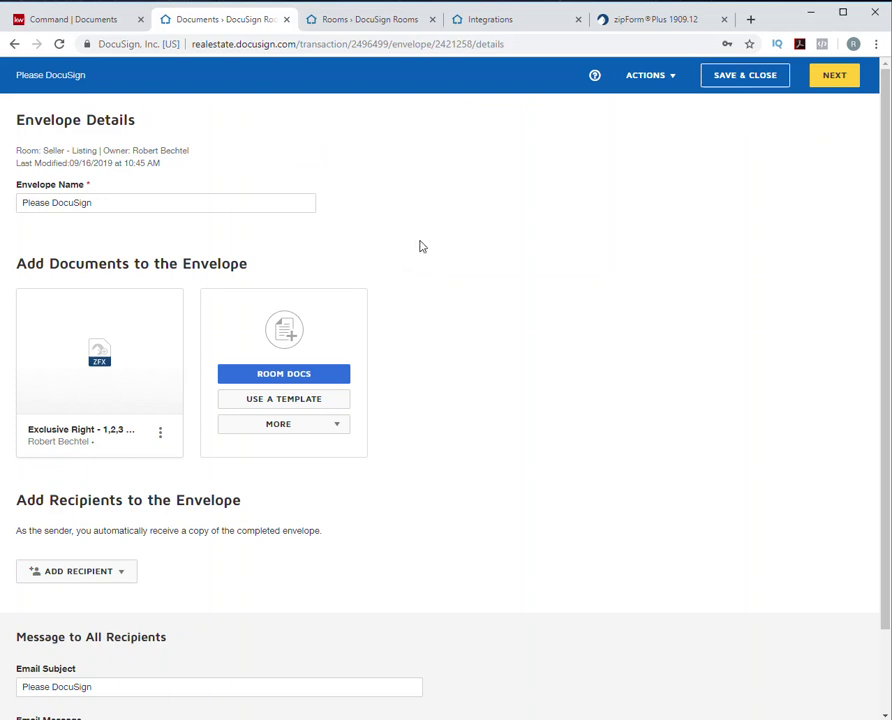
triple_click(99, 209)
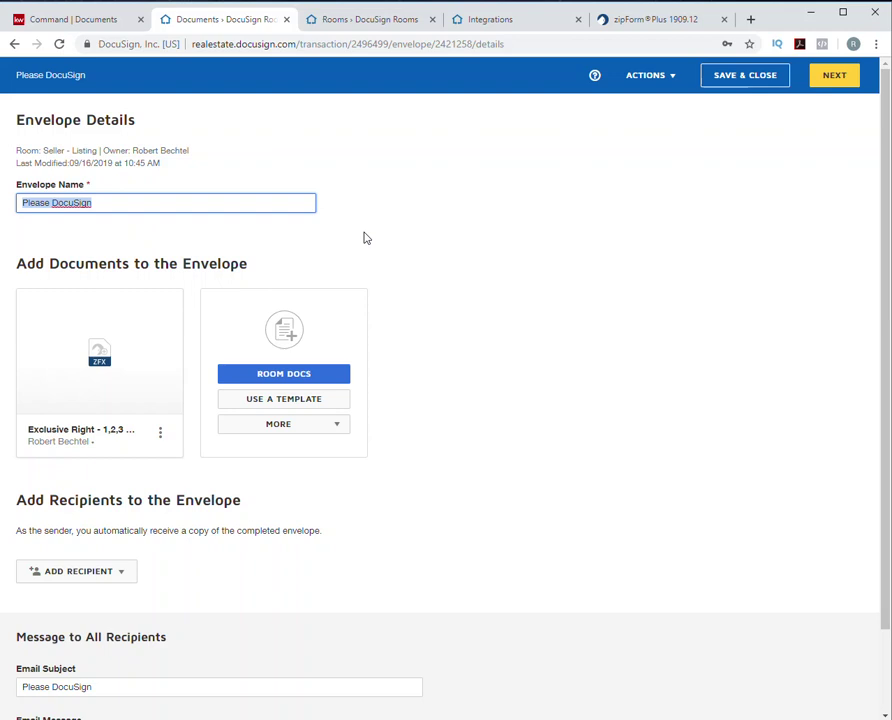
mouse_move(66, 361)
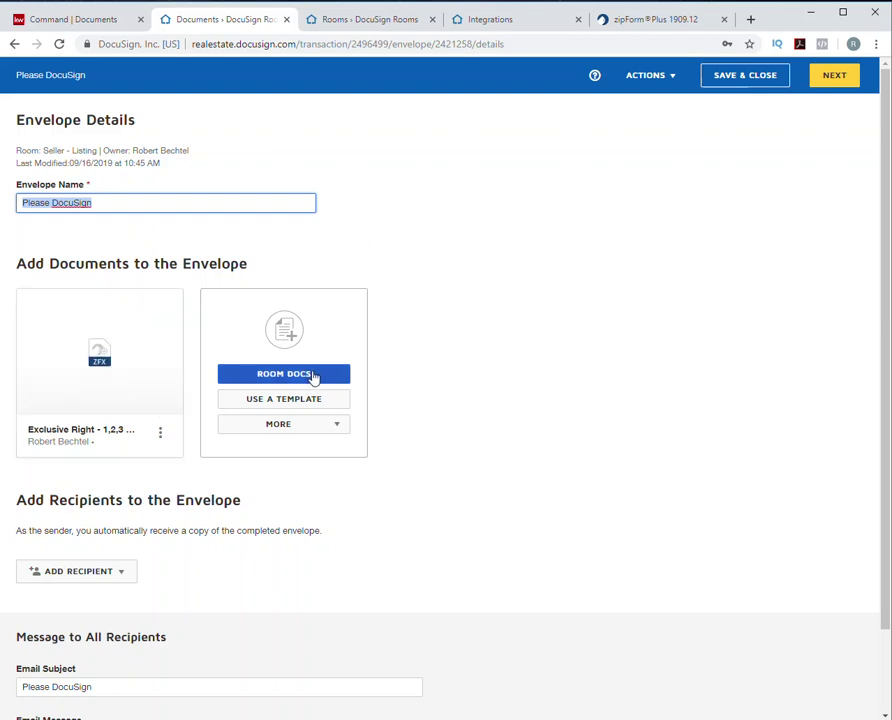
- Add the Addendum, Listing Contract Addendum 0 3 2017 and Profile Sheet - 2 Residential Rental - 5 18 2018 - PS2 room documents to the envelope
left_click(339, 430)
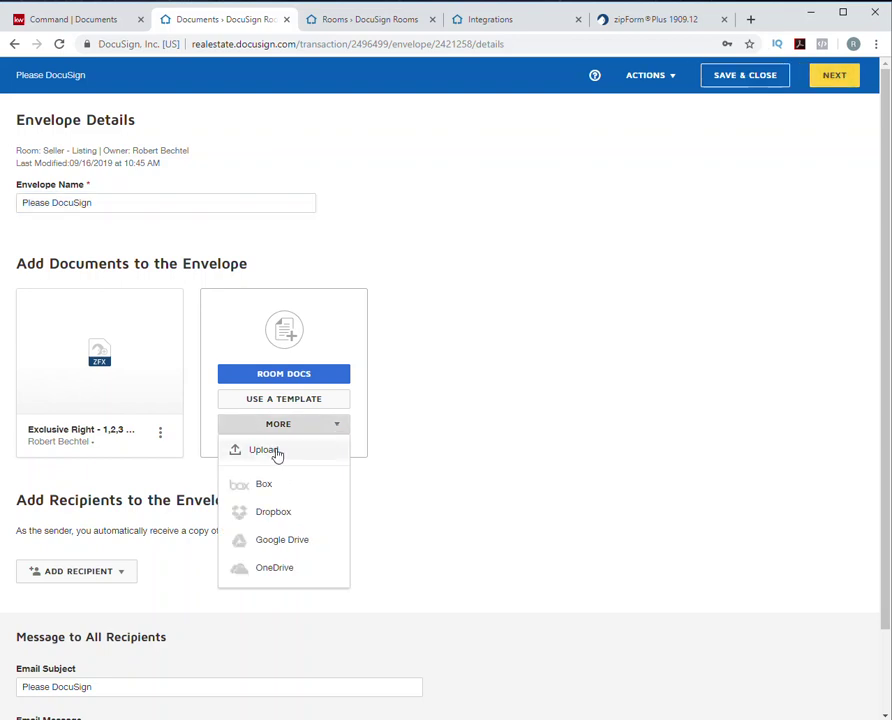
left_click(285, 377)
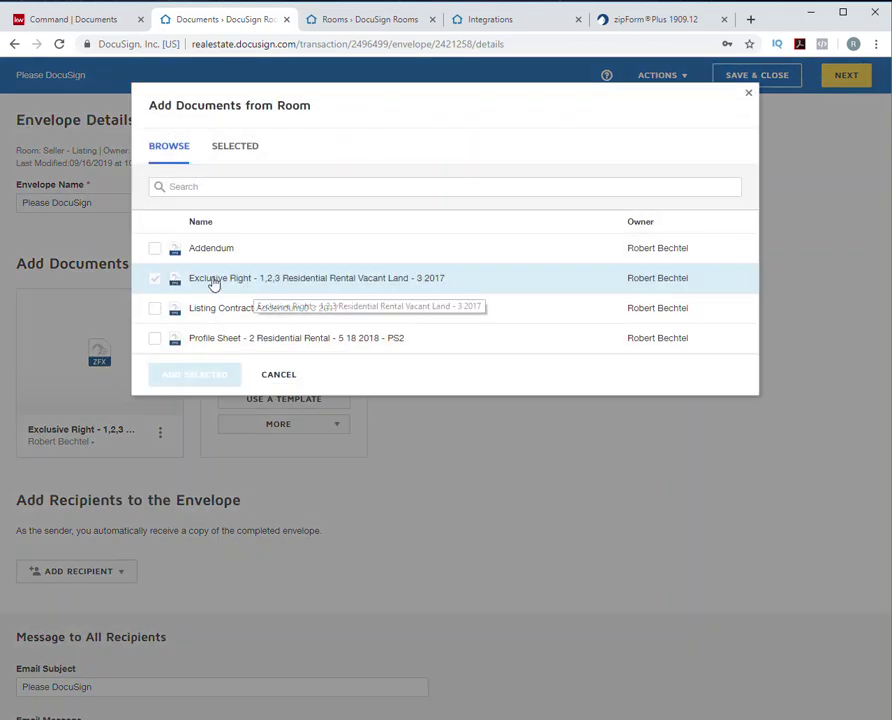
left_click(155, 250)
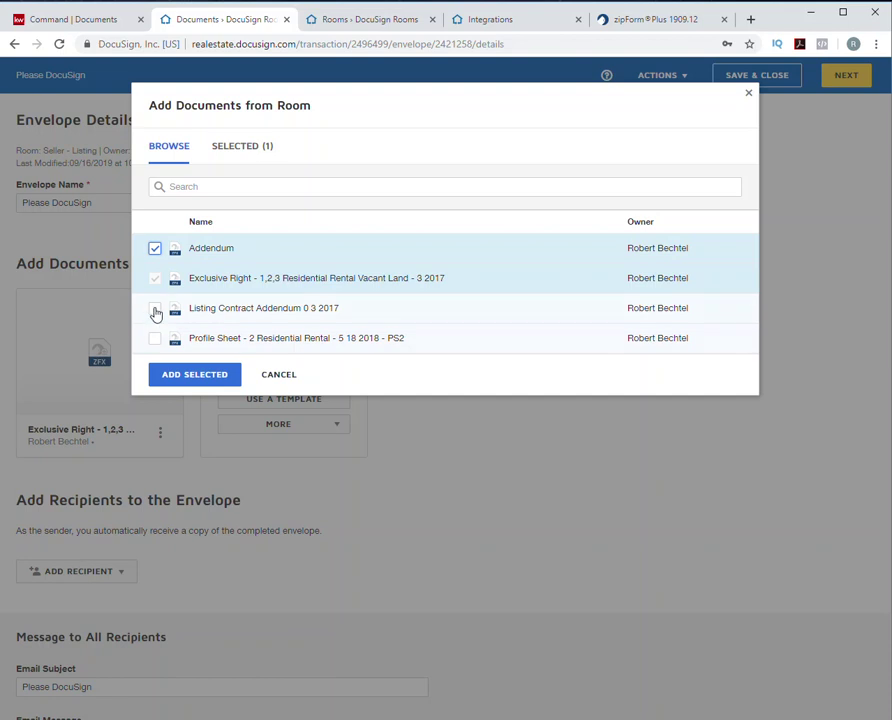
left_click(155, 309)
left_click(155, 339)
left_click(175, 376)
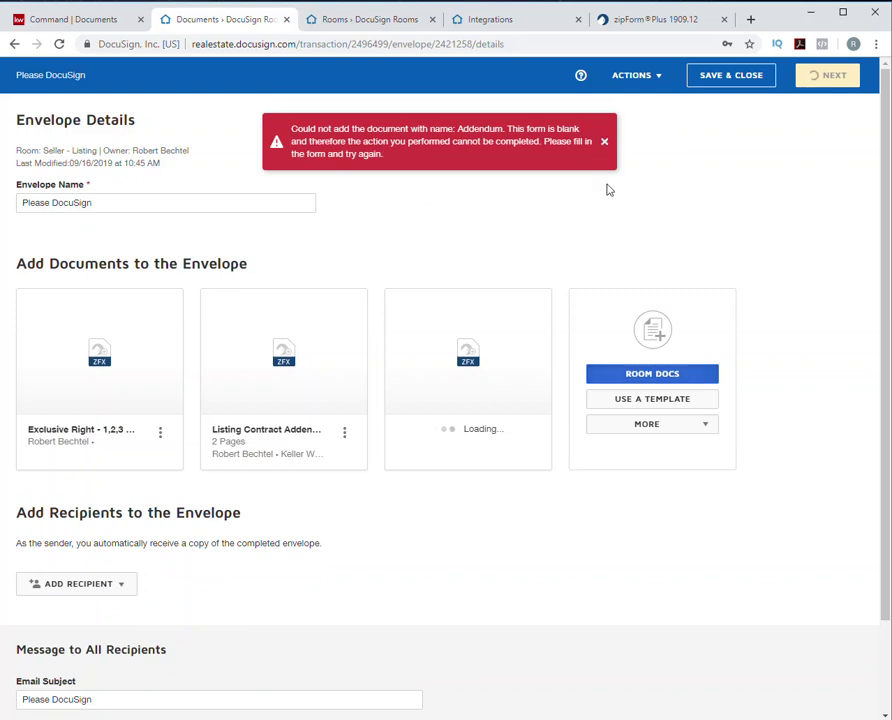
left_click(604, 144)
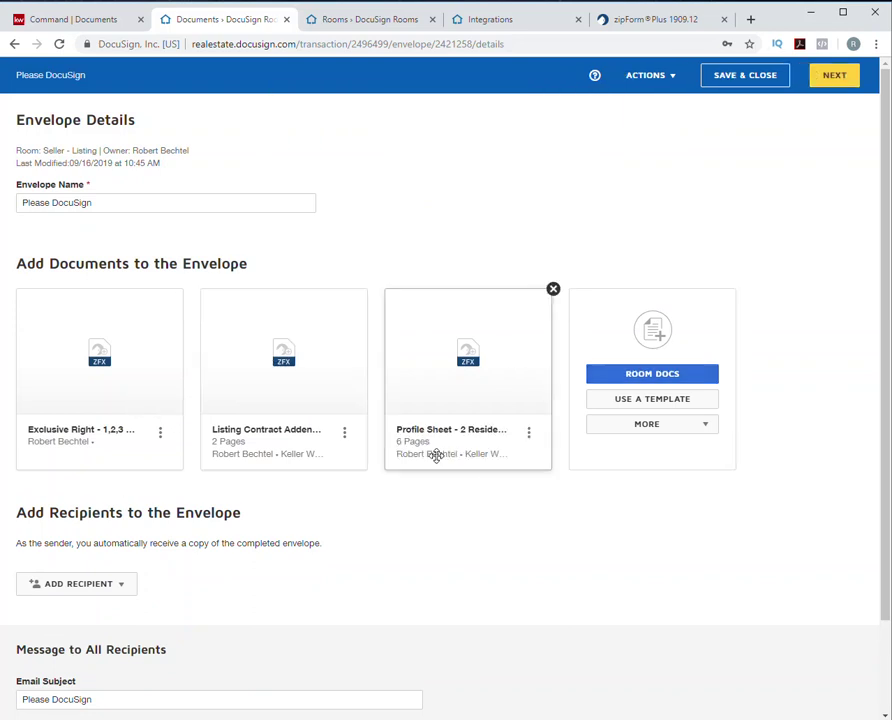
- Add the pre-tagged roles seller one and seller two as envelope recipients, both set to Seller Agent To Define
scroll(453, 501, "down", 1)
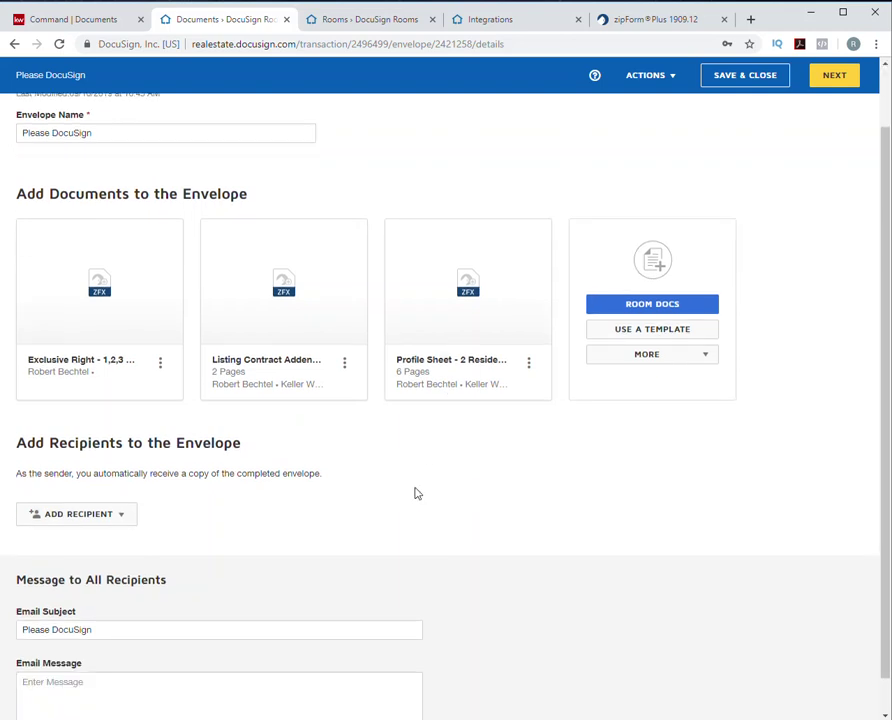
scroll(410, 493, "down", 1)
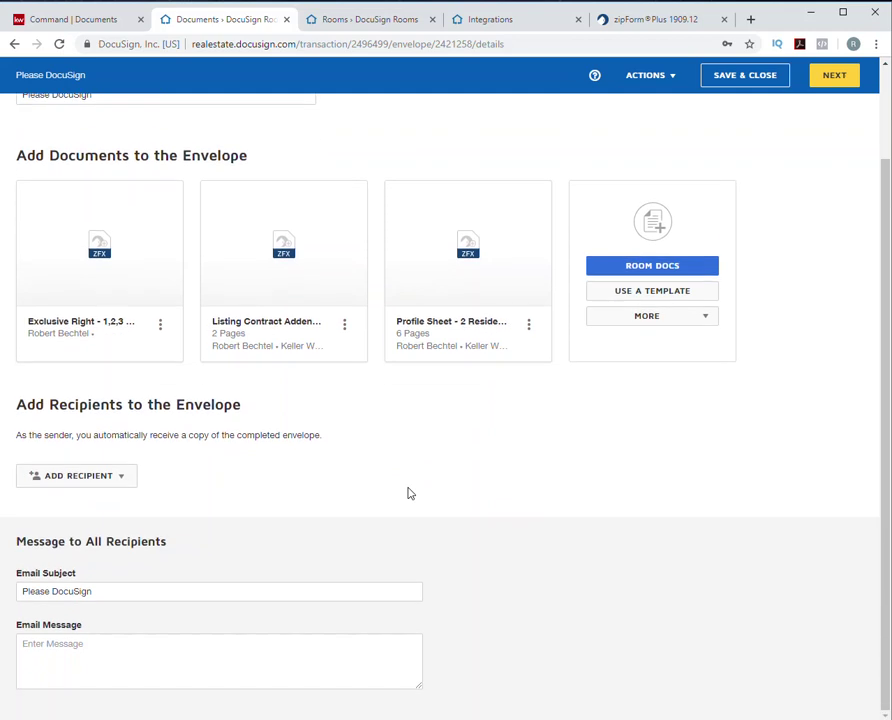
left_click(118, 477)
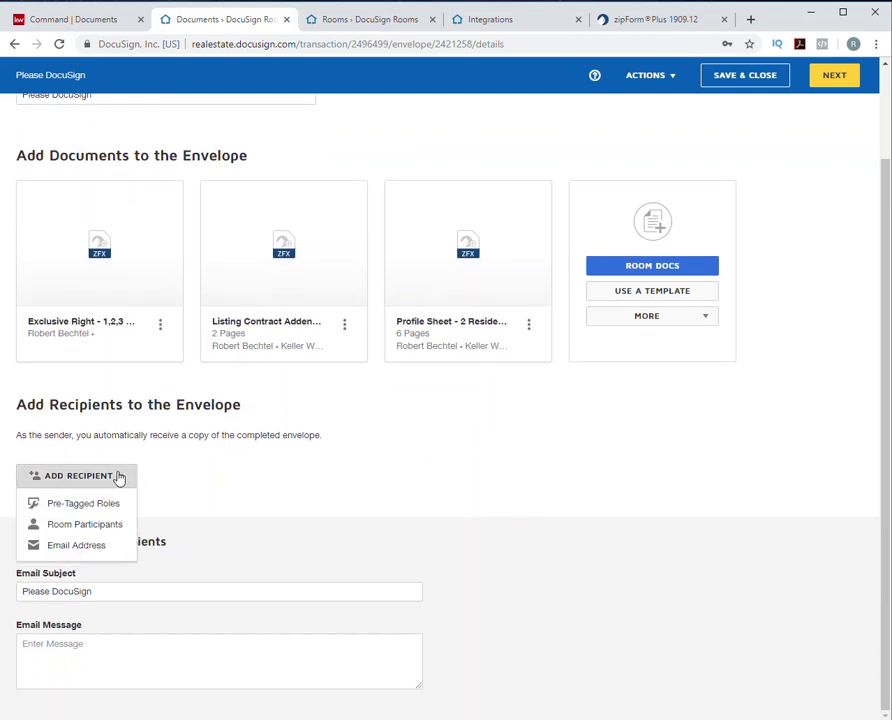
left_click(80, 505)
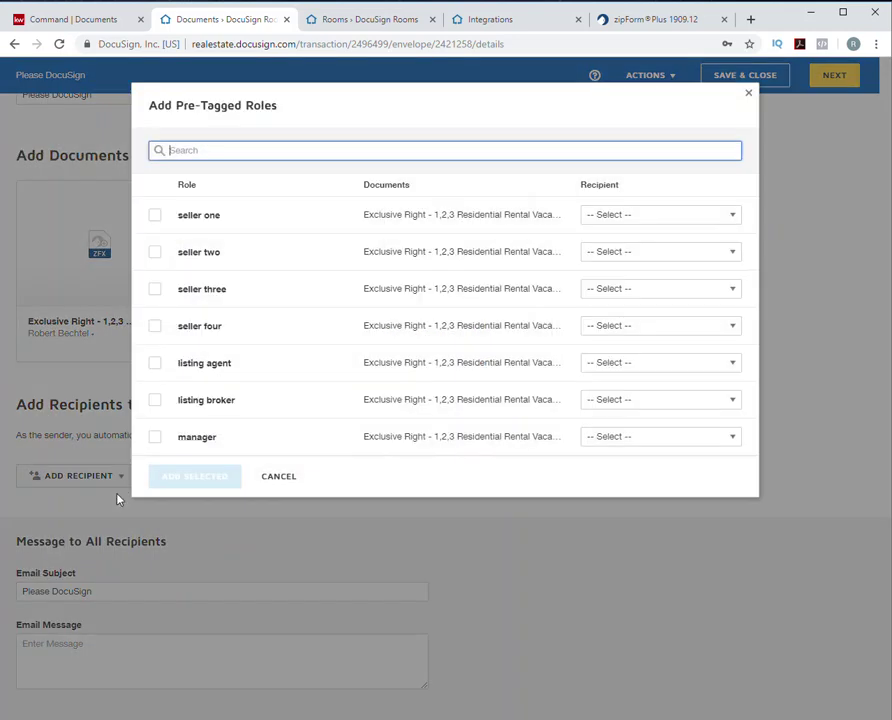
left_click(153, 216)
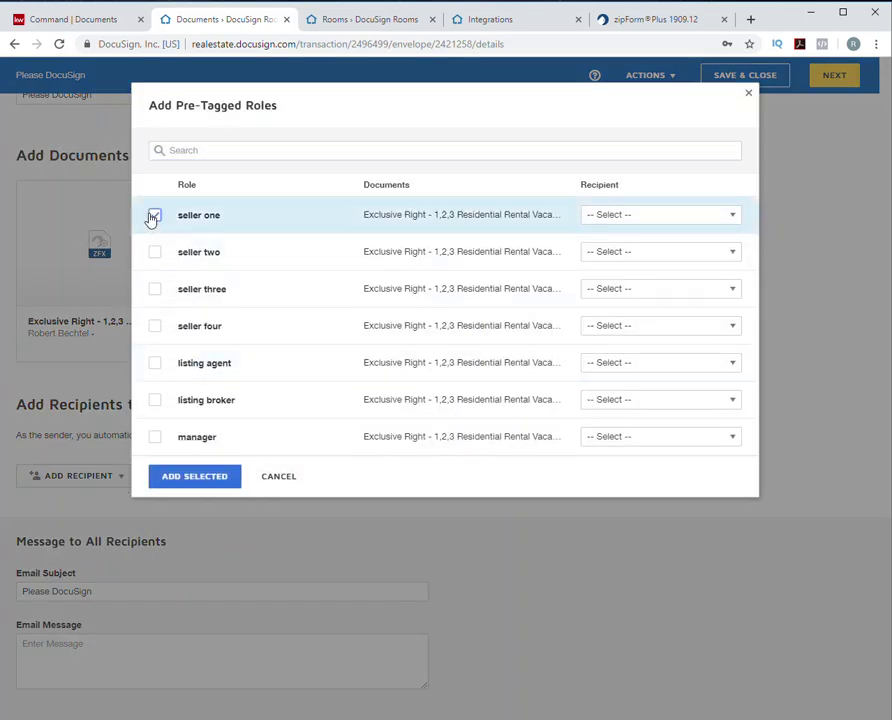
left_click(700, 215)
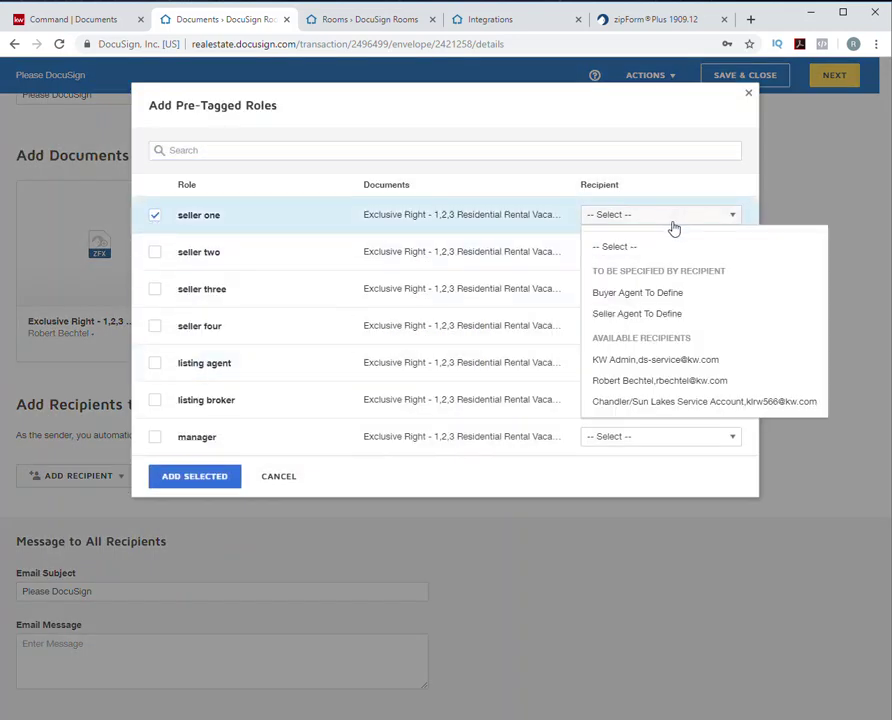
left_click(655, 314)
left_click(155, 252)
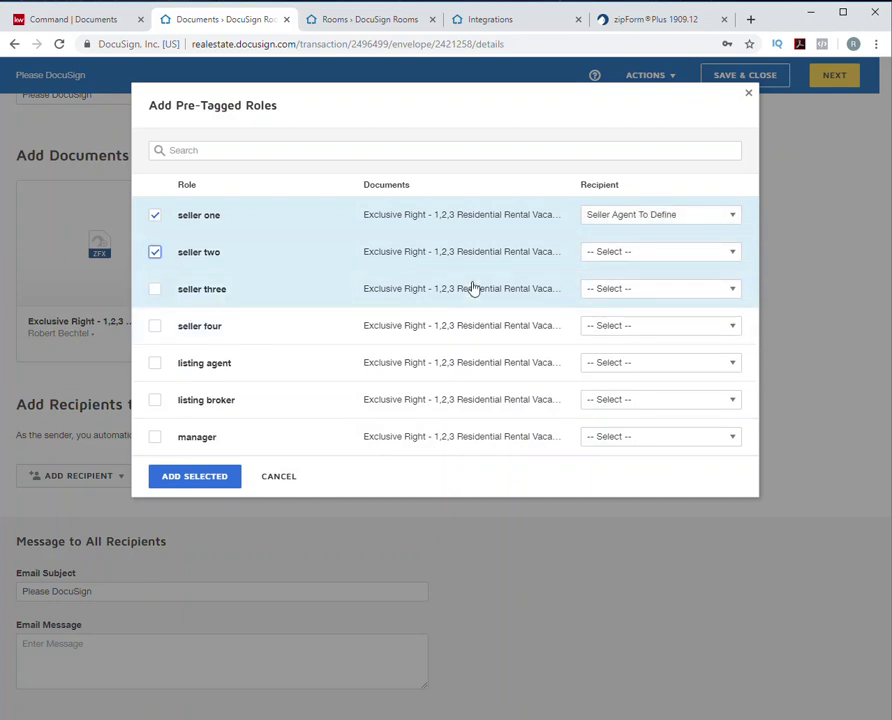
left_click(638, 253)
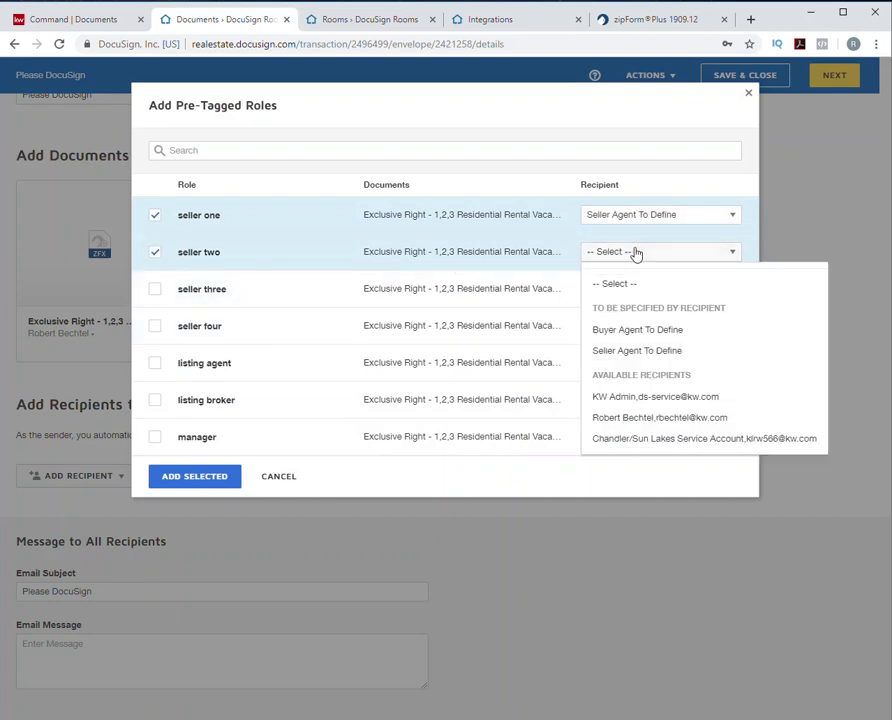
left_click(668, 351)
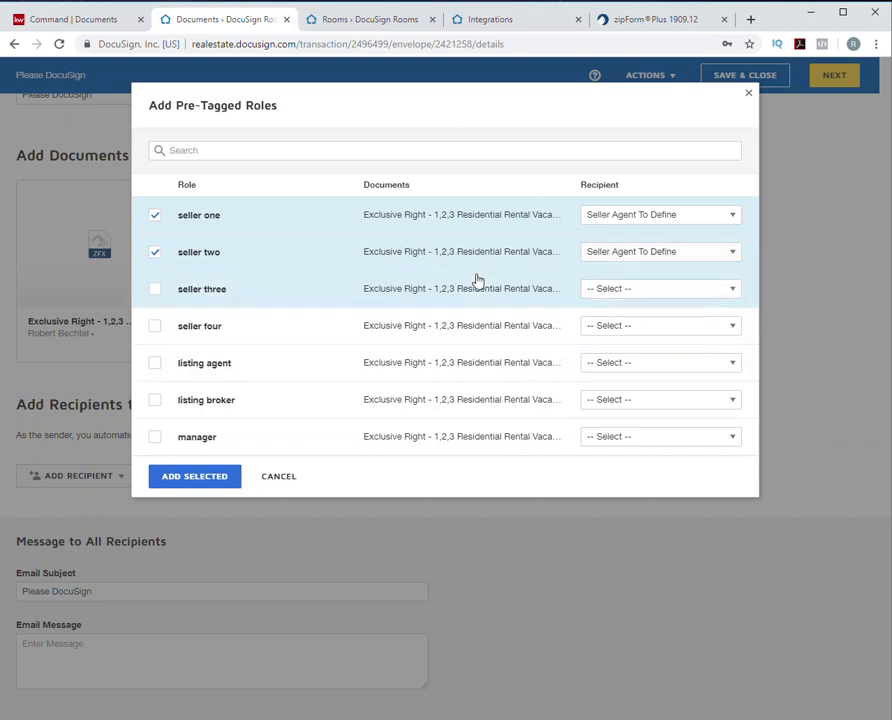
left_click(186, 478)
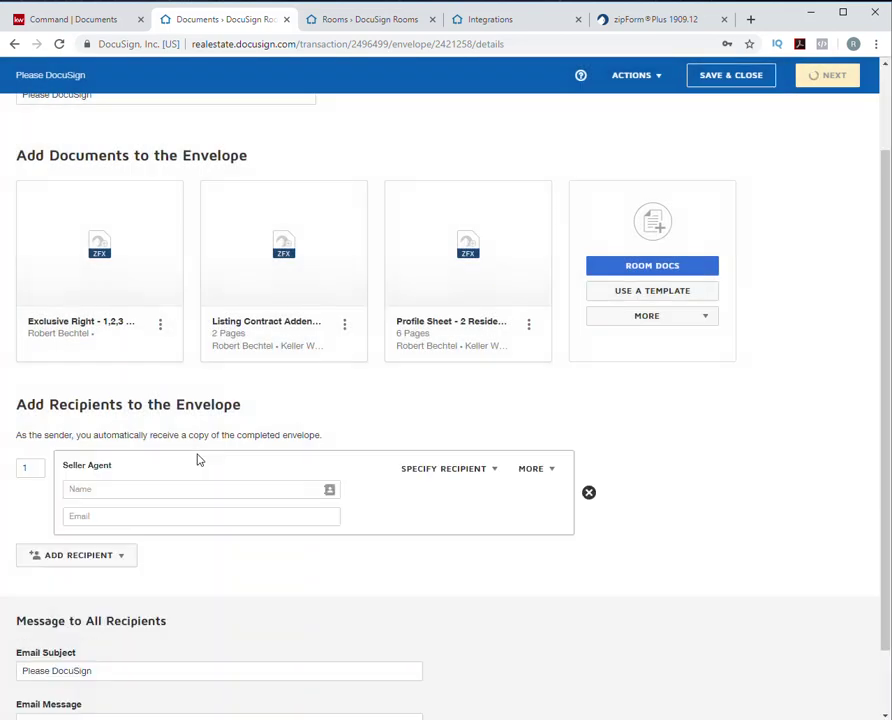
- Enter the full names of the two sellers for the seller one and seller two recipients
left_click(148, 308)
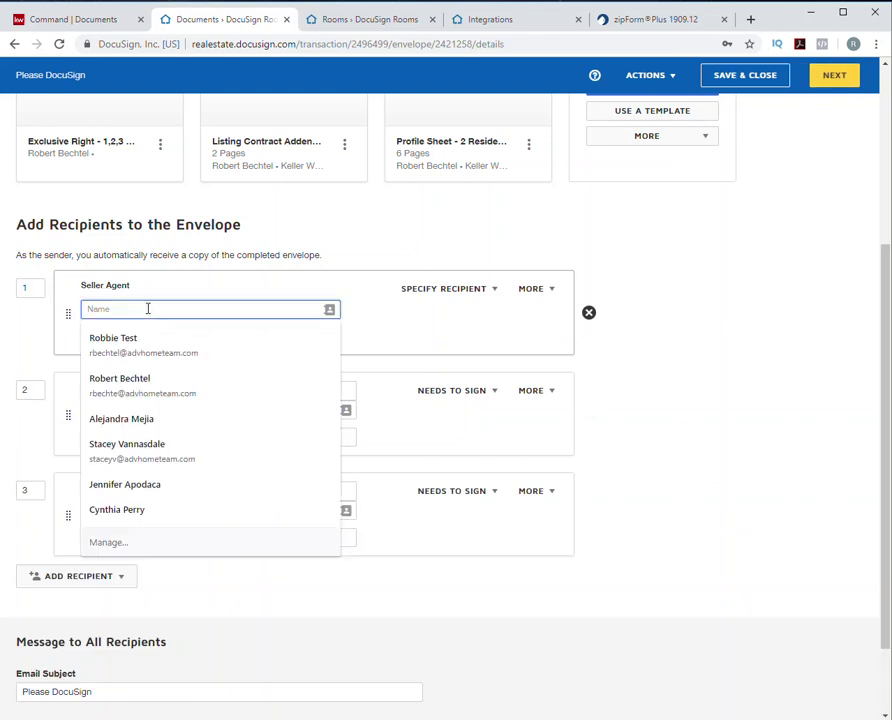
left_click(380, 356)
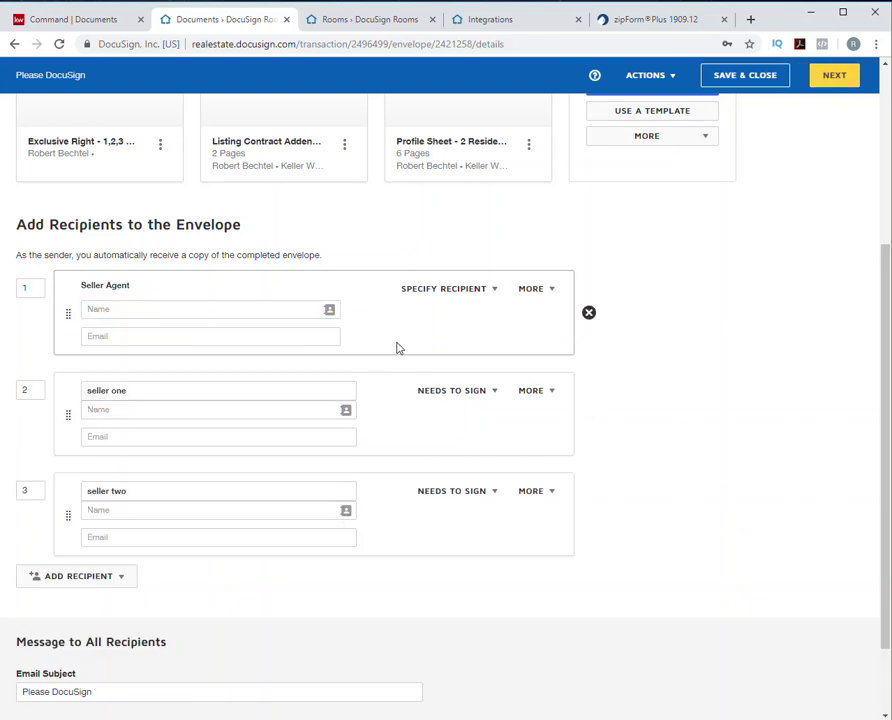
left_click(143, 410)
type("Sakk")
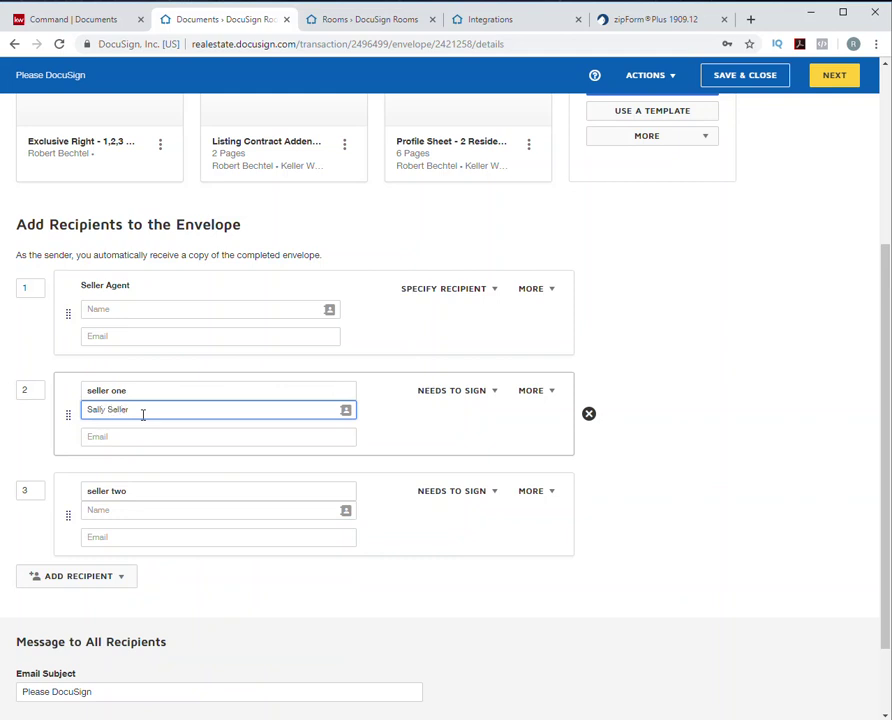
left_click(126, 516)
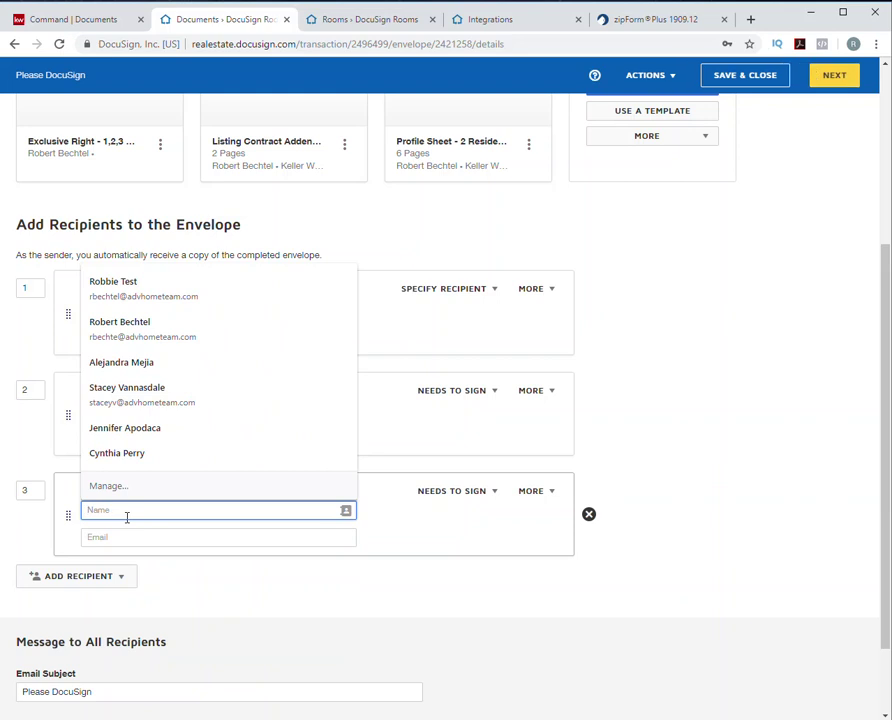
type("Tom Seller")
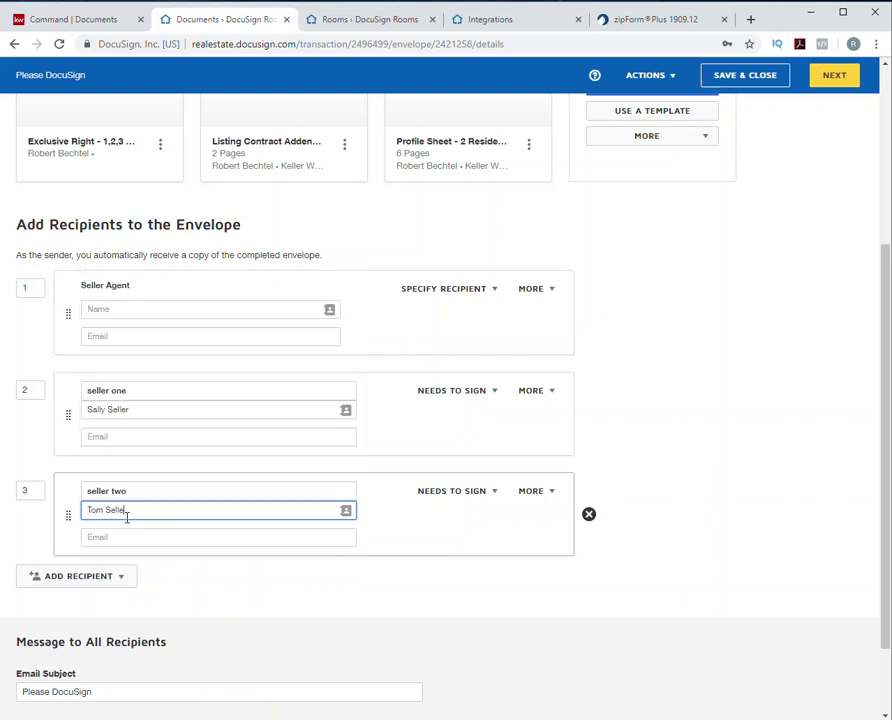
left_click(288, 561)
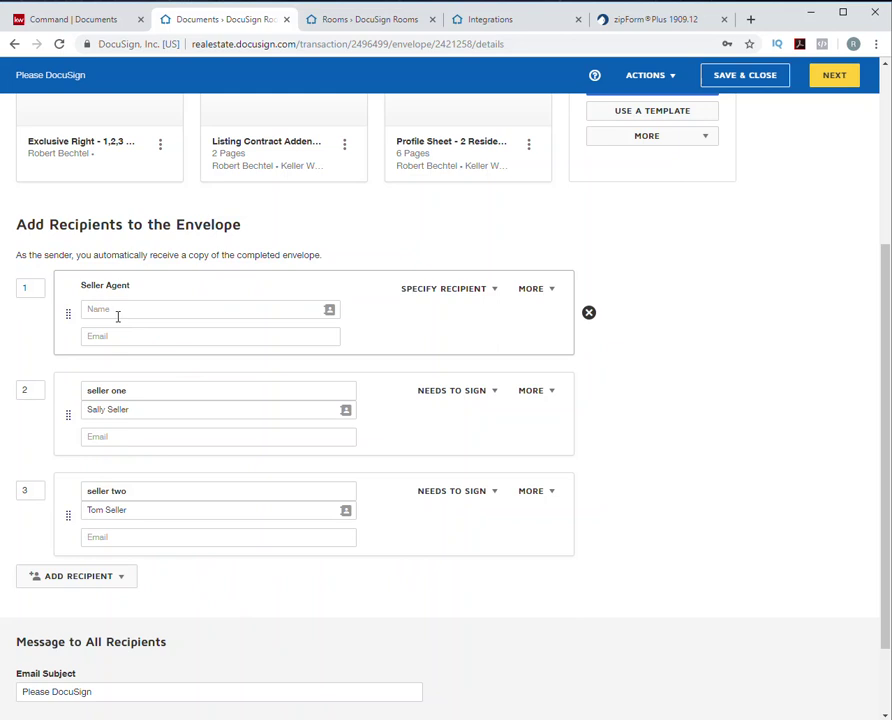
- Remove the Seller Agent recipient from the envelope and continue to placing the signing fields
left_click(478, 291)
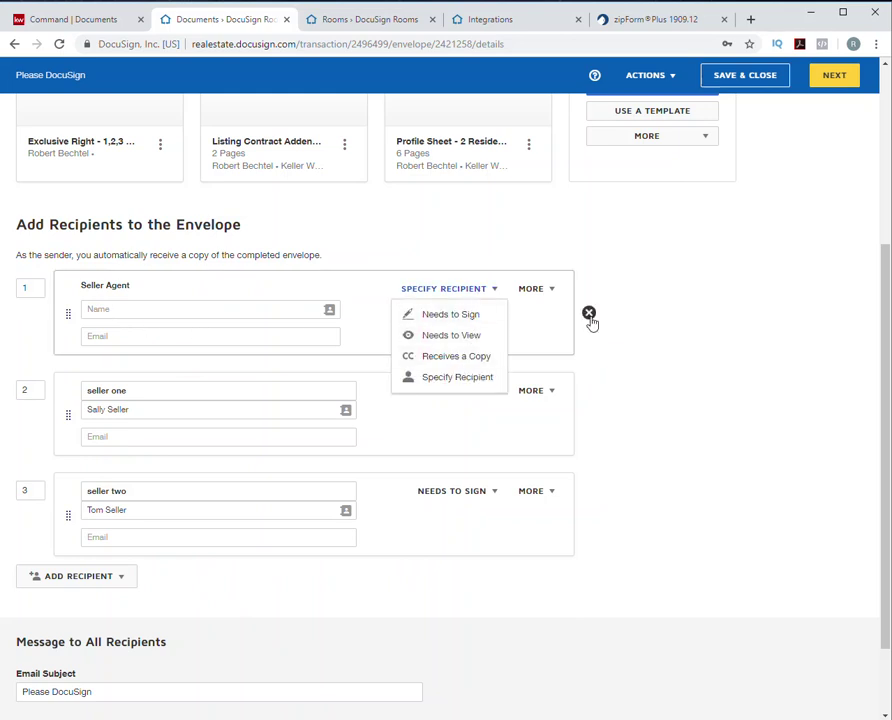
left_click(590, 318)
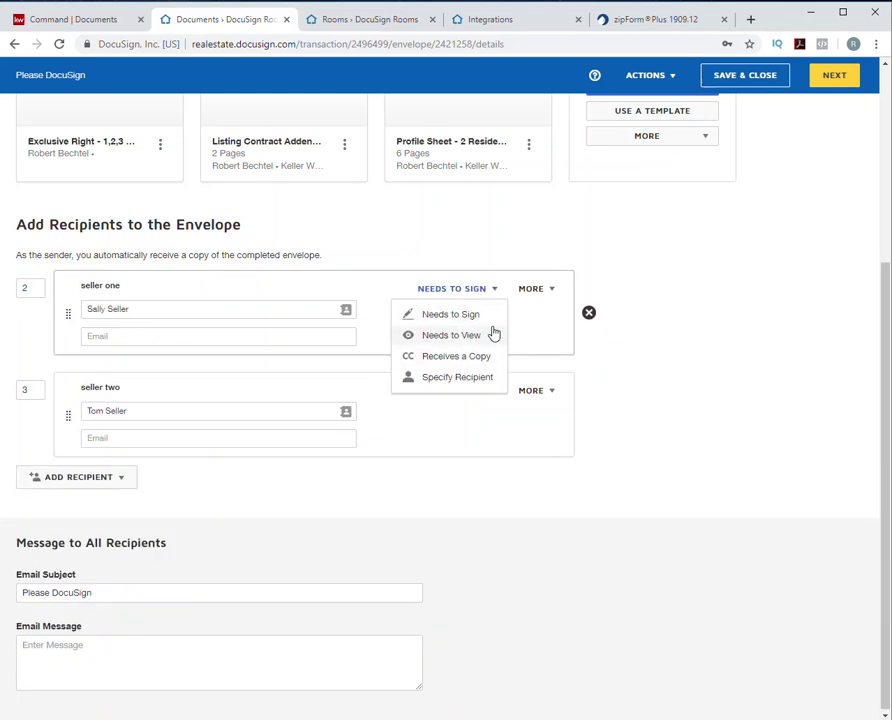
triple_click(116, 597)
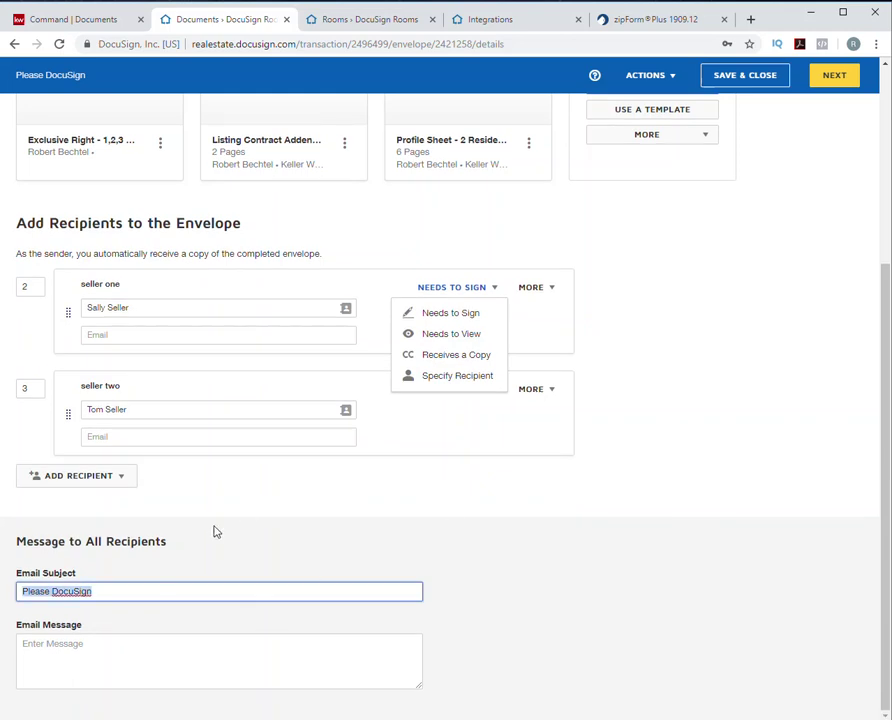
scroll(687, 425, "up", 3)
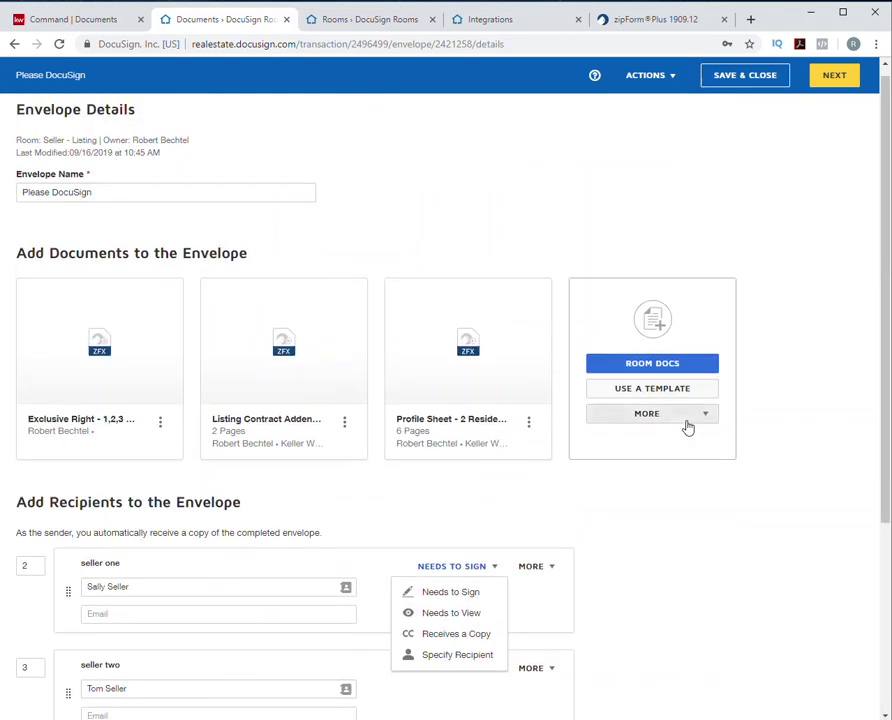
left_click(590, 210)
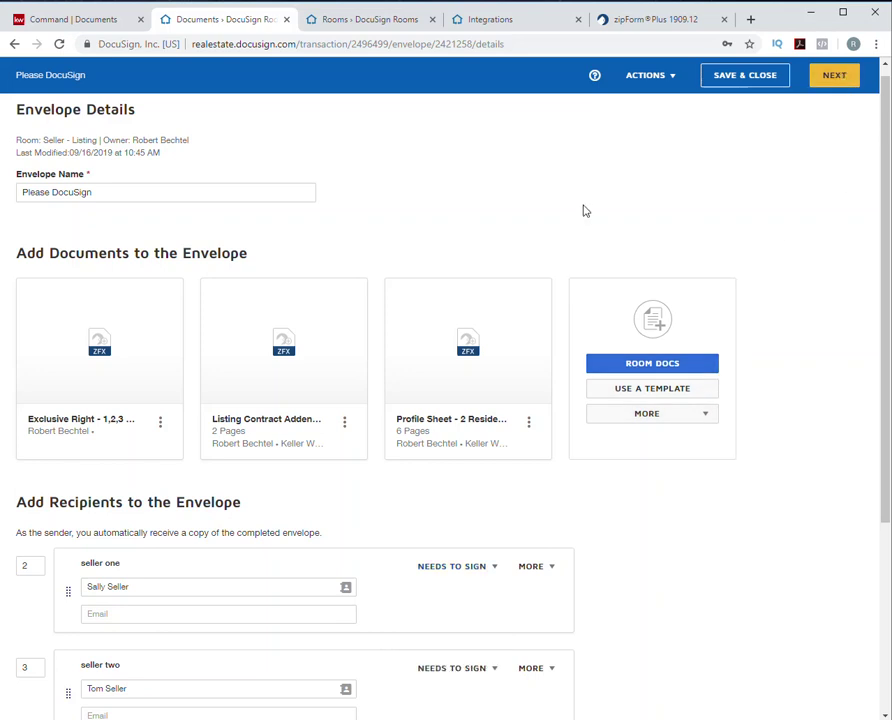
left_click(834, 78)
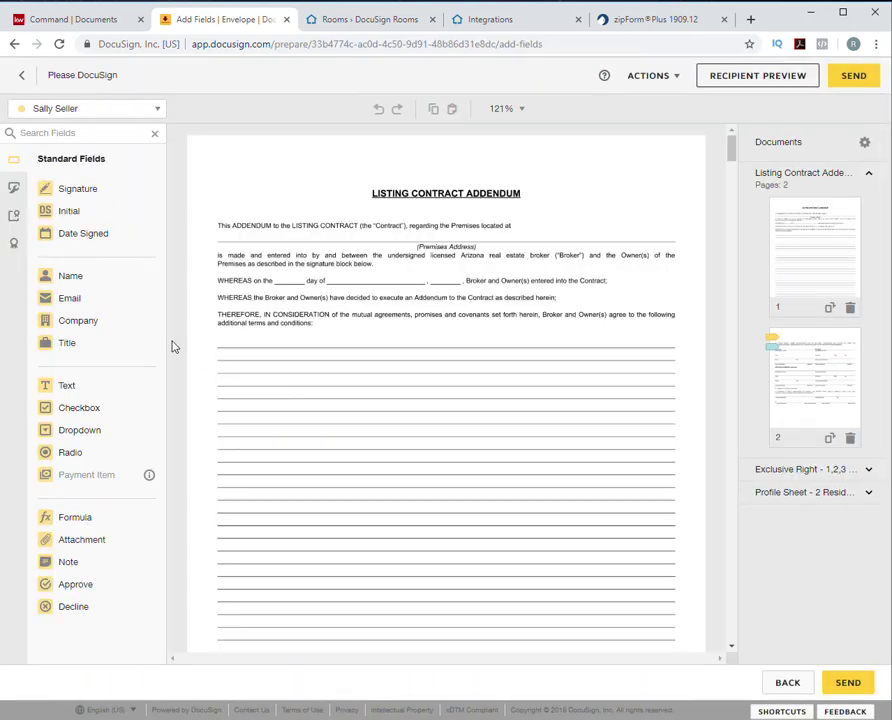
- Examine the sellers' pre-placed signature, date and initial fields in the Listing Contract Addendum and the Exclusive Right contract
scroll(228, 332, "down", 5)
scroll(228, 332, "down", 5)
scroll(210, 392, "up", 2)
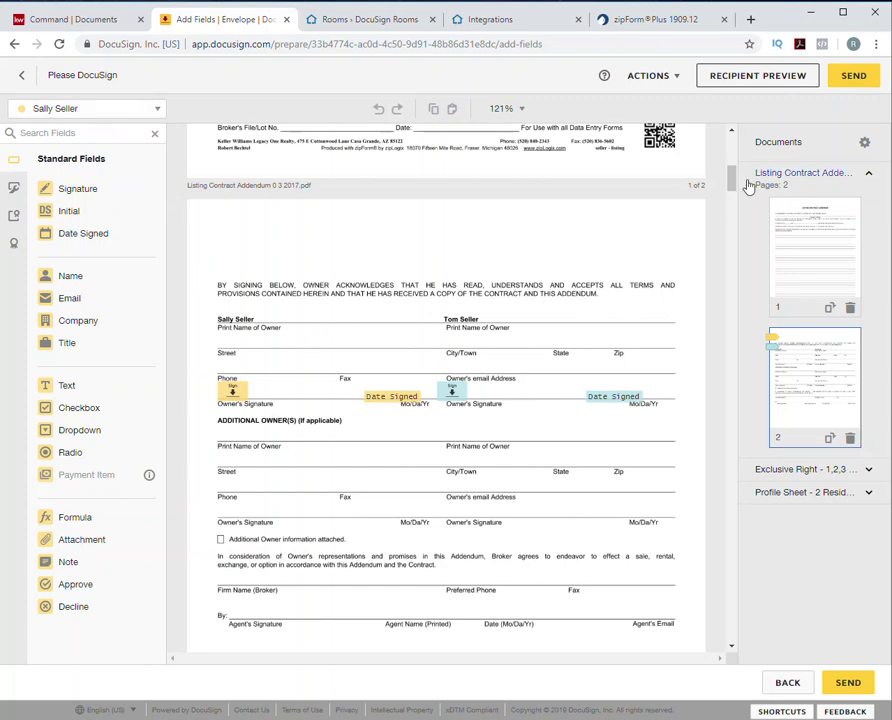
left_click_drag(734, 176, 744, 254)
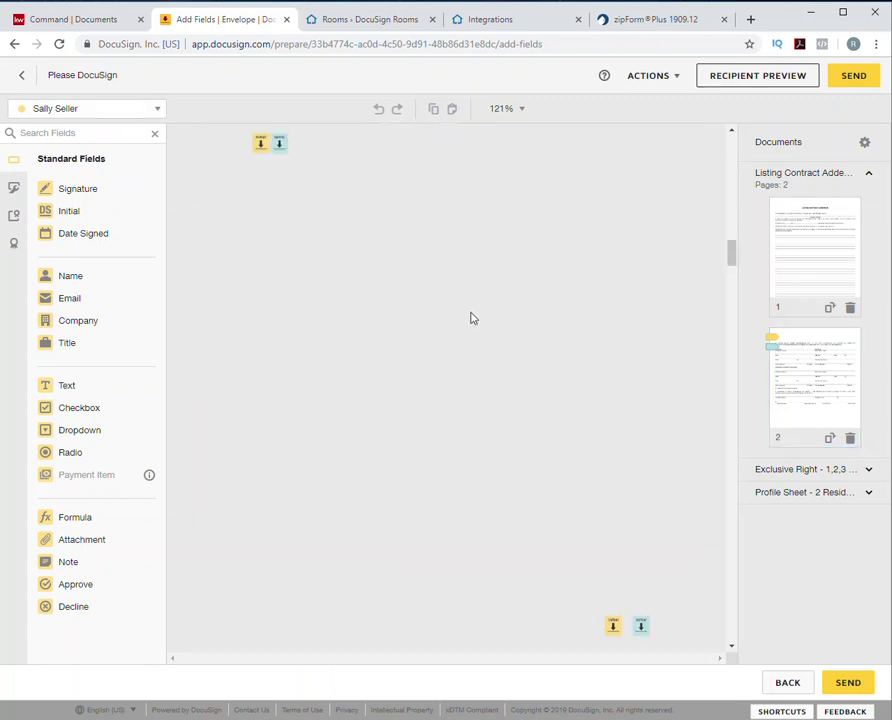
scroll(474, 317, "down", 3)
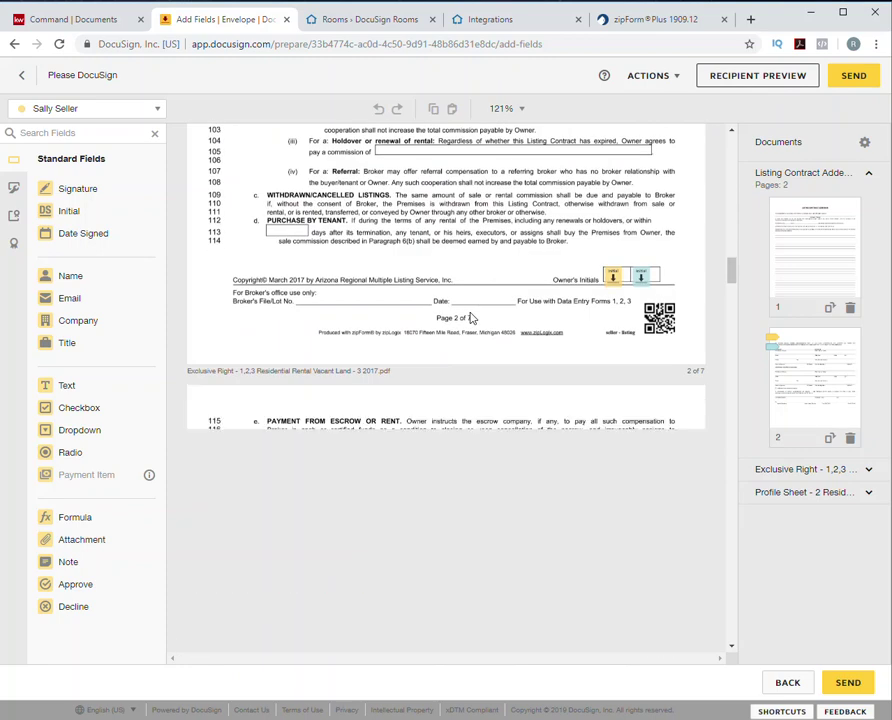
scroll(350, 364, "up", 7)
scroll(349, 364, "up", 3)
scroll(350, 364, "down", 5)
scroll(350, 364, "down", 6)
scroll(352, 362, "down", 7)
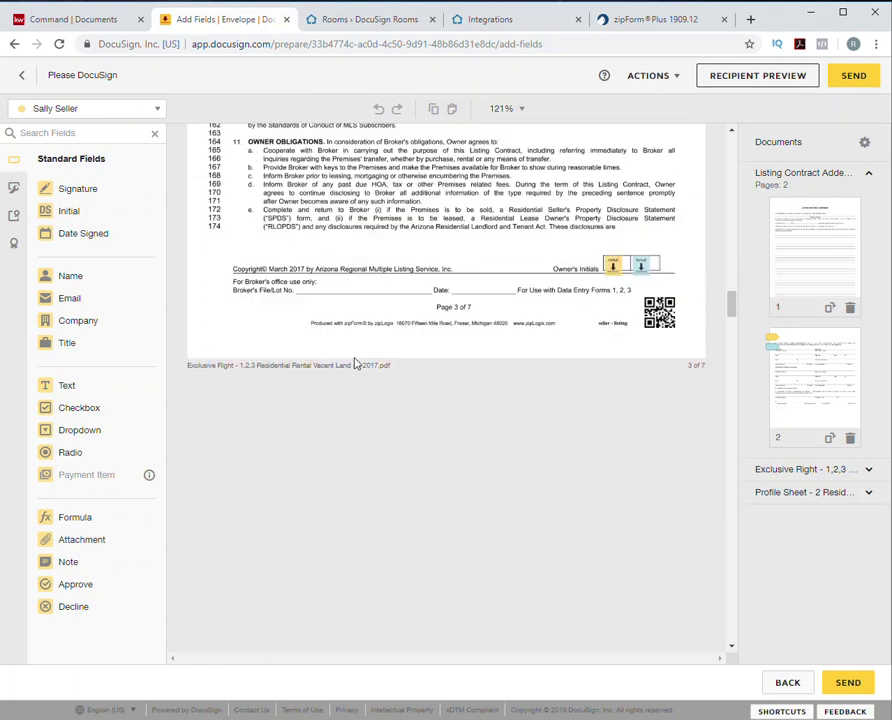
scroll(360, 362, "down", 2)
scroll(436, 371, "down", 2)
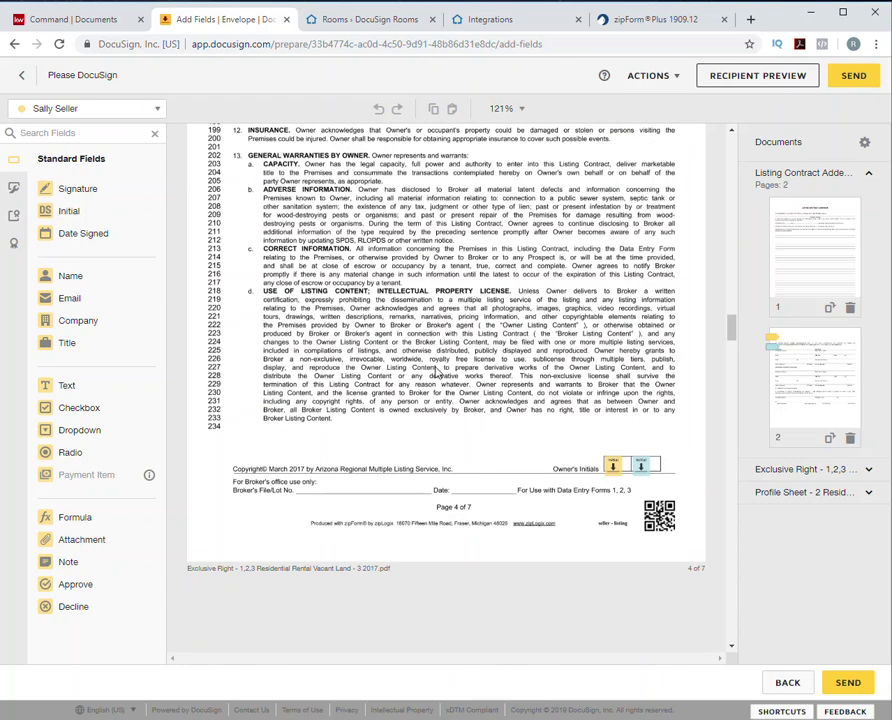
scroll(436, 371, "down", 5)
scroll(434, 372, "down", 8)
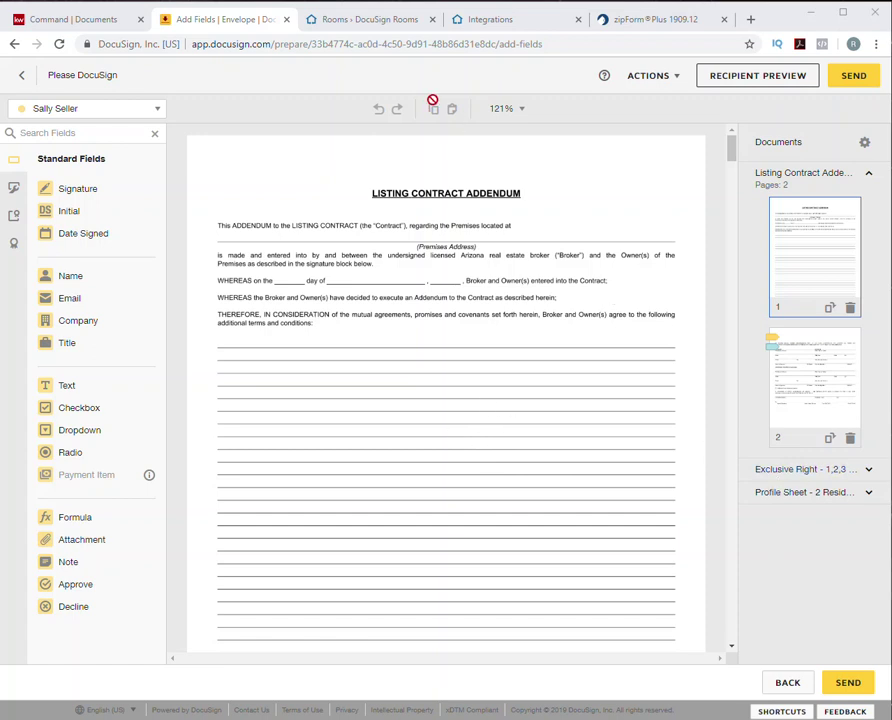
- Switch to the DocuSign Rooms list of active rooms
left_click(358, 20)
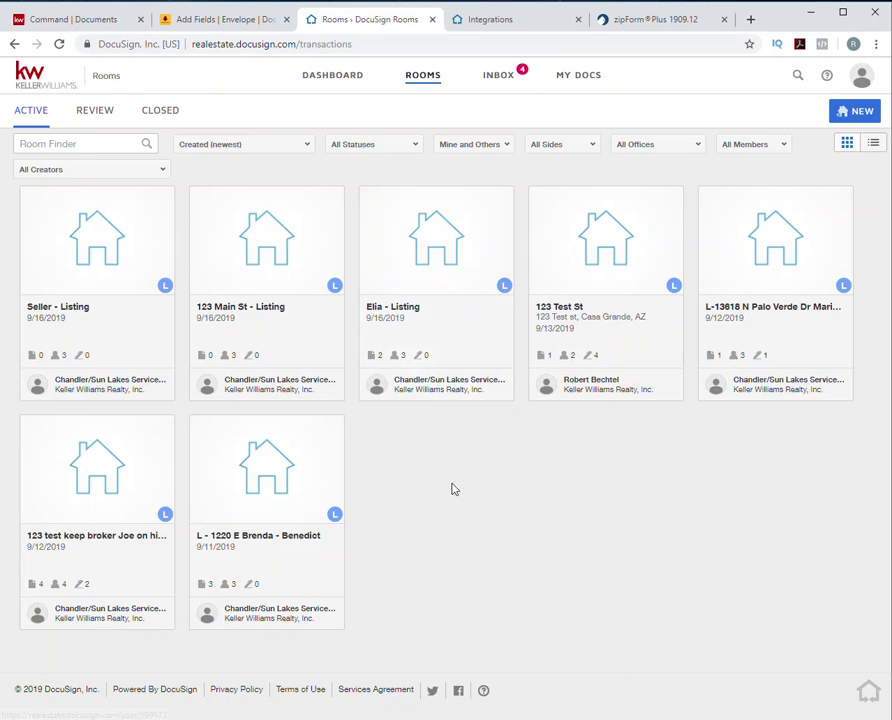